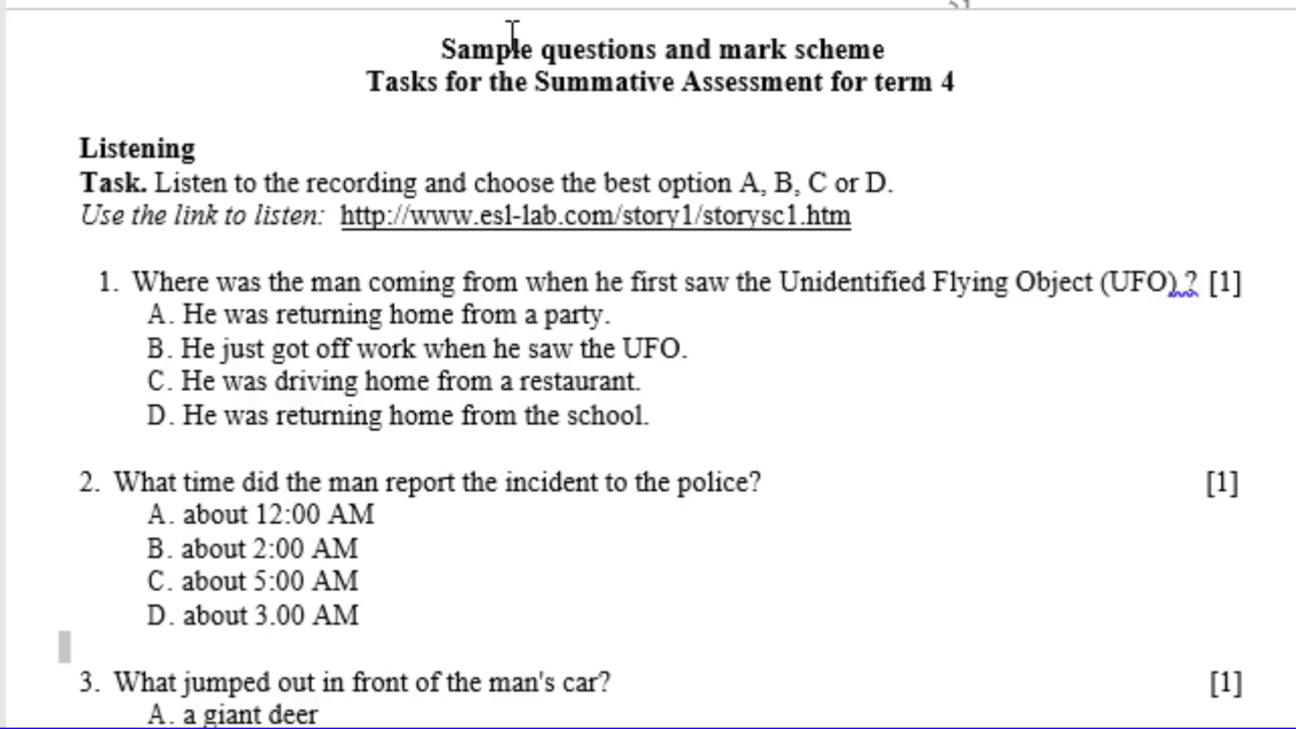
- Select the worksheet title lines and the Listening heading, then place the caret in the Listening task
left_click_drag(443, 49, 831, 81)
left_click(864, 89)
double_click(911, 81)
double_click(169, 148)
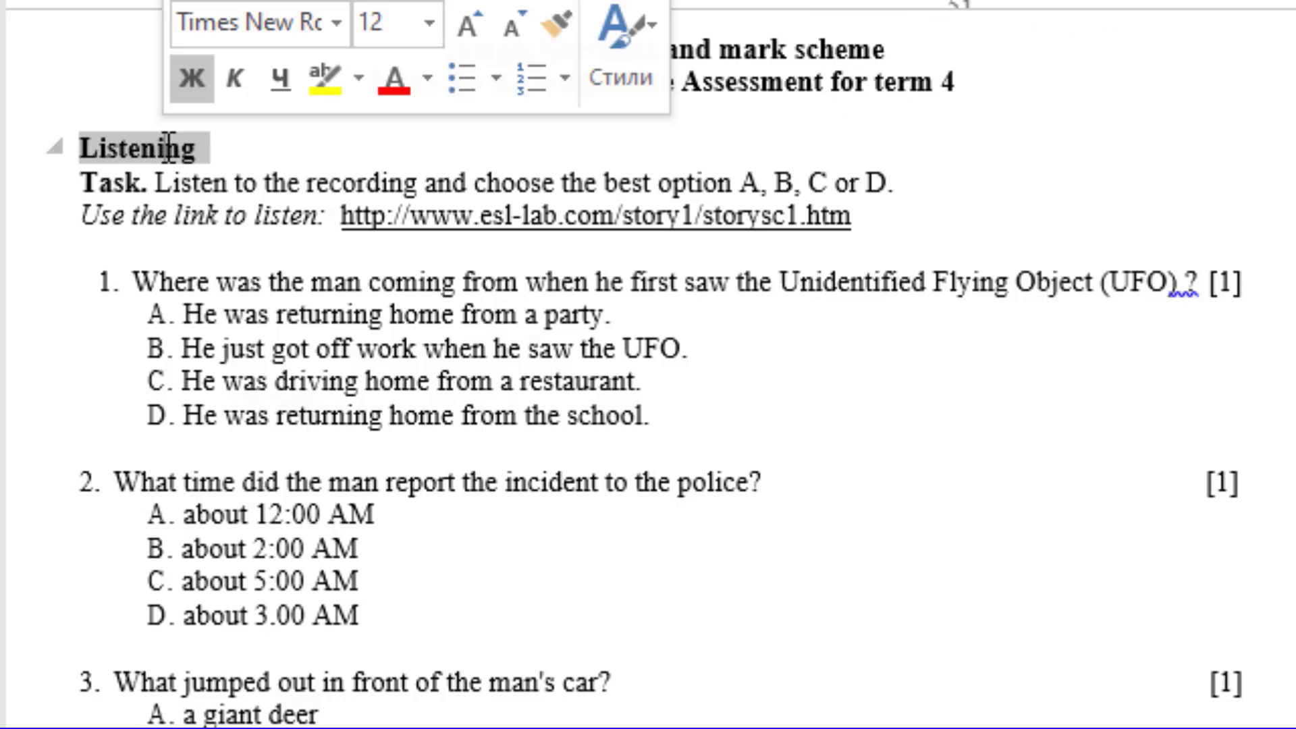
left_click(200, 182)
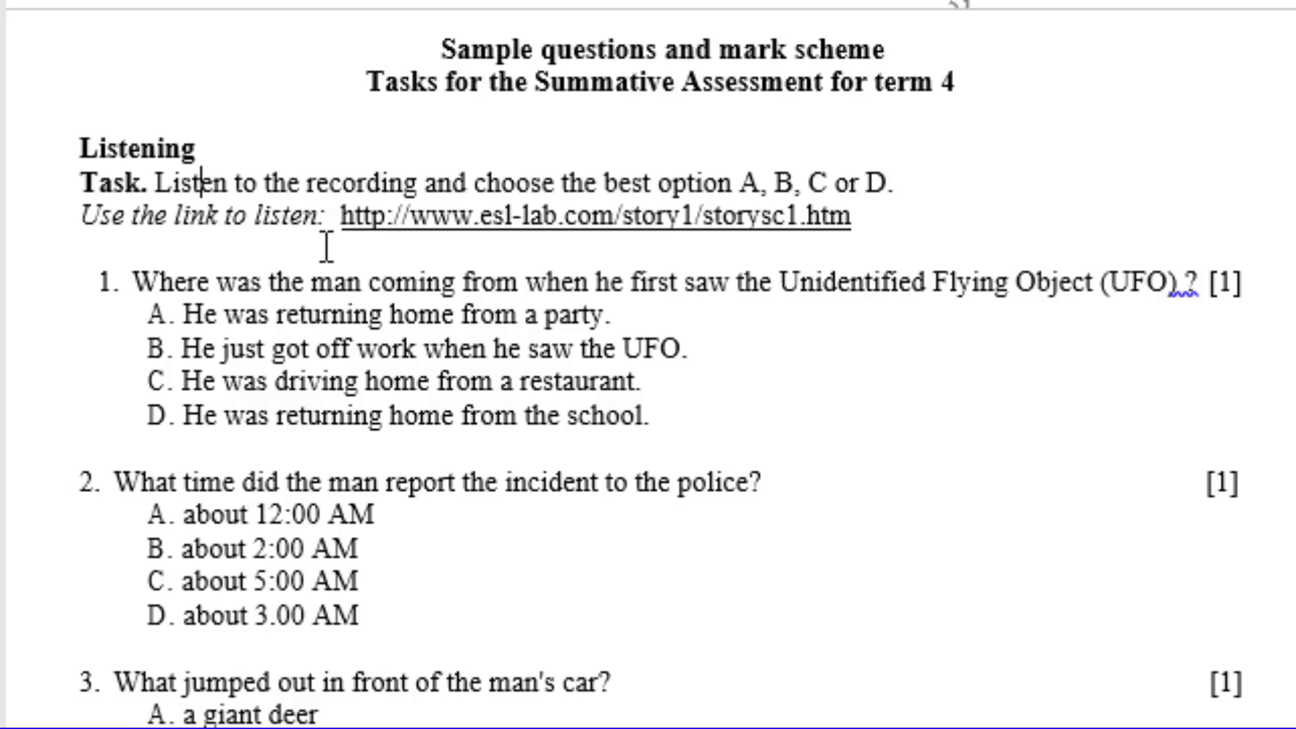
- Open the linked ESL-Lab page, play the UFO recording and scroll down its transcript
left_click(490, 223, "ctrl")
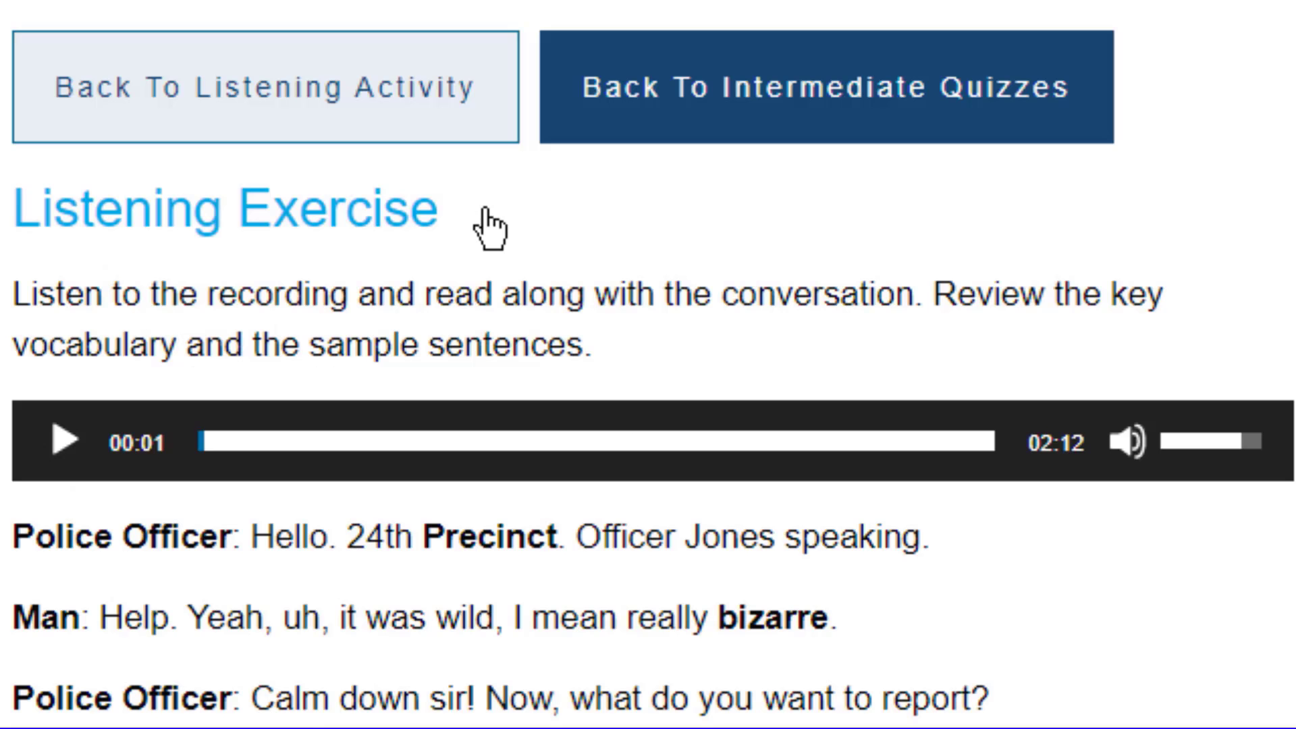
left_click(64, 442)
scroll(390, 335, "down", 5)
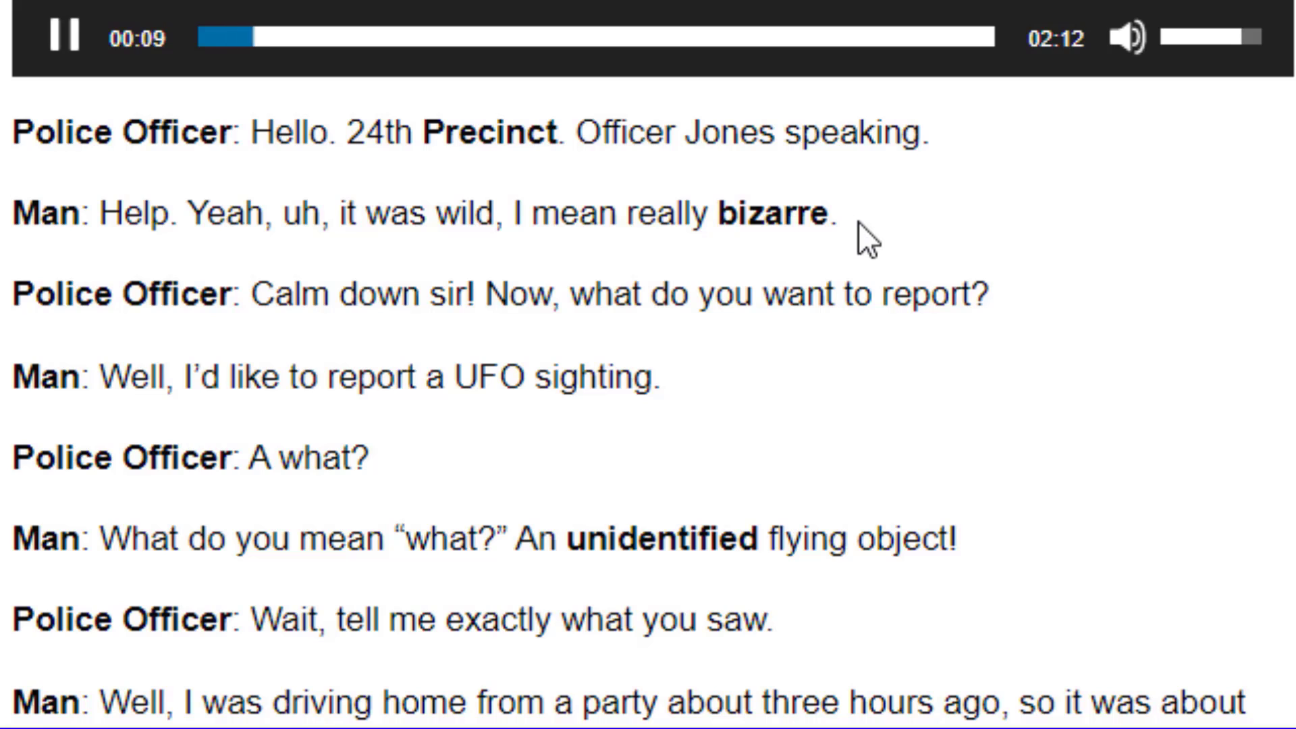
scroll(857, 222, "down", 3)
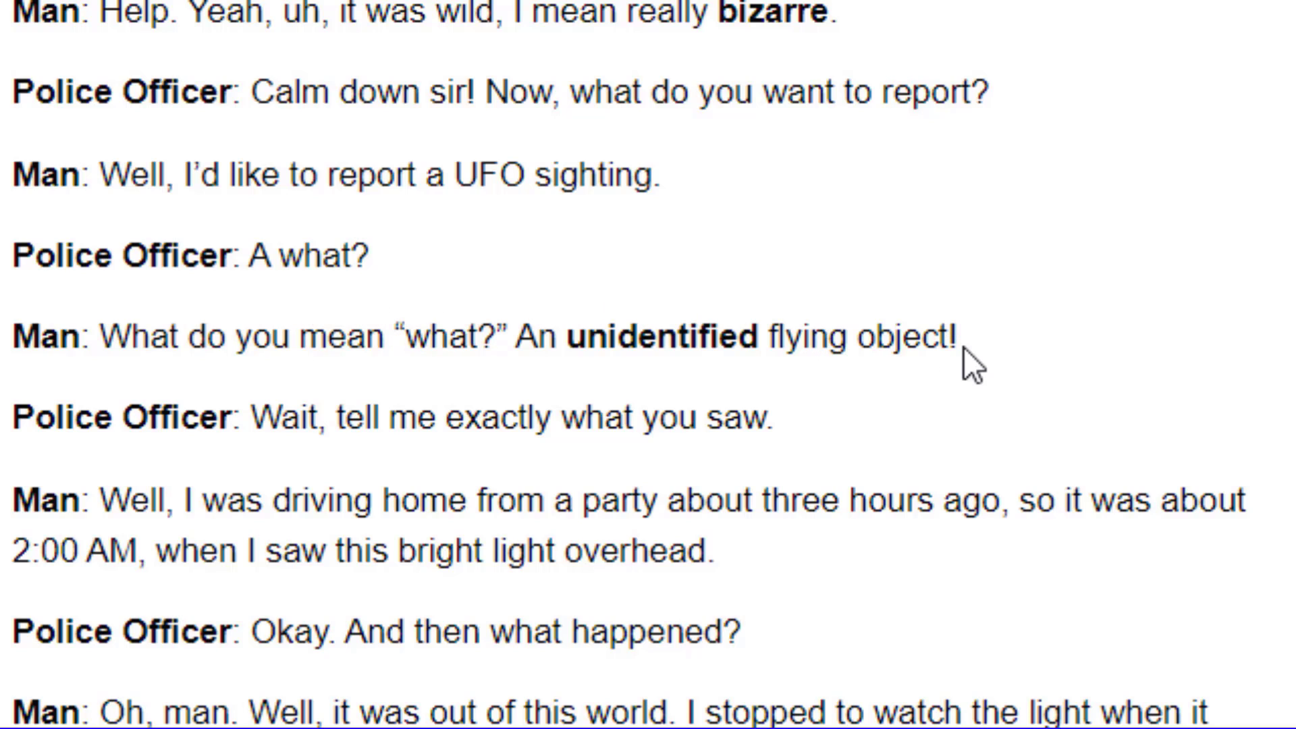
scroll(964, 347, "down", 3)
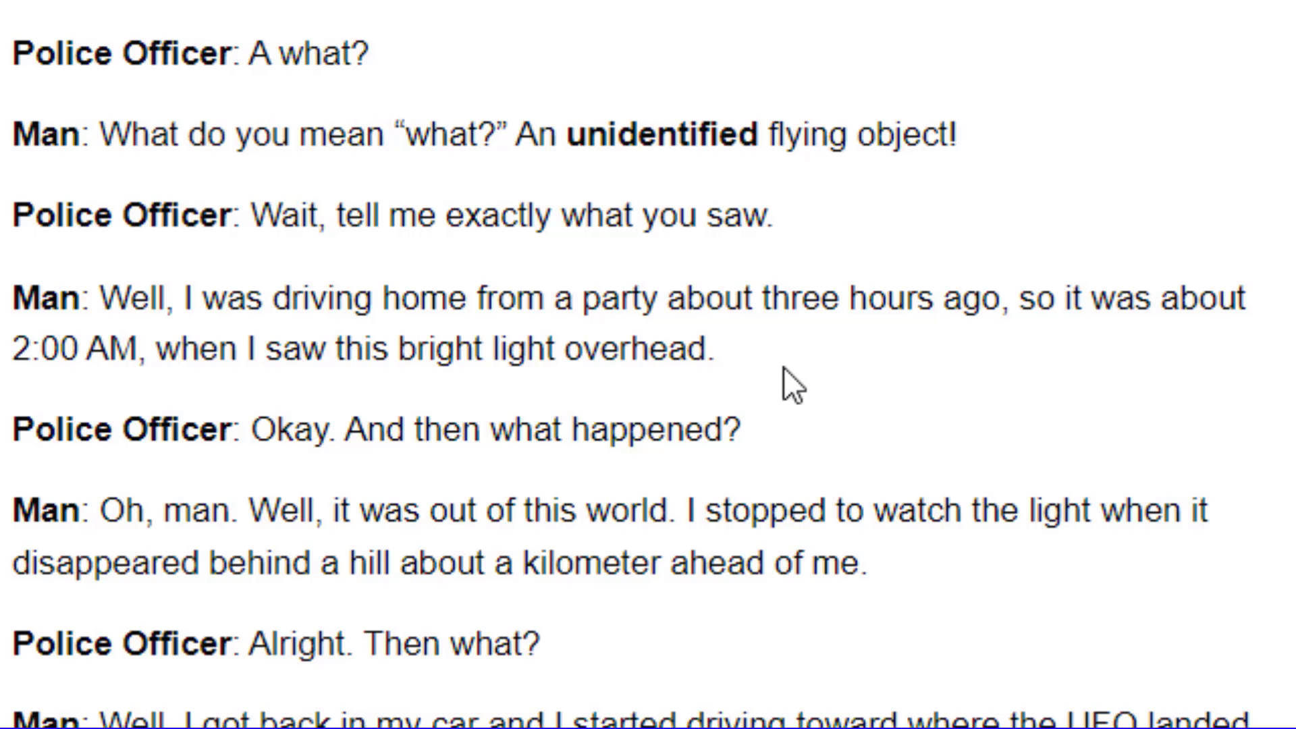
scroll(783, 367, "down", 5)
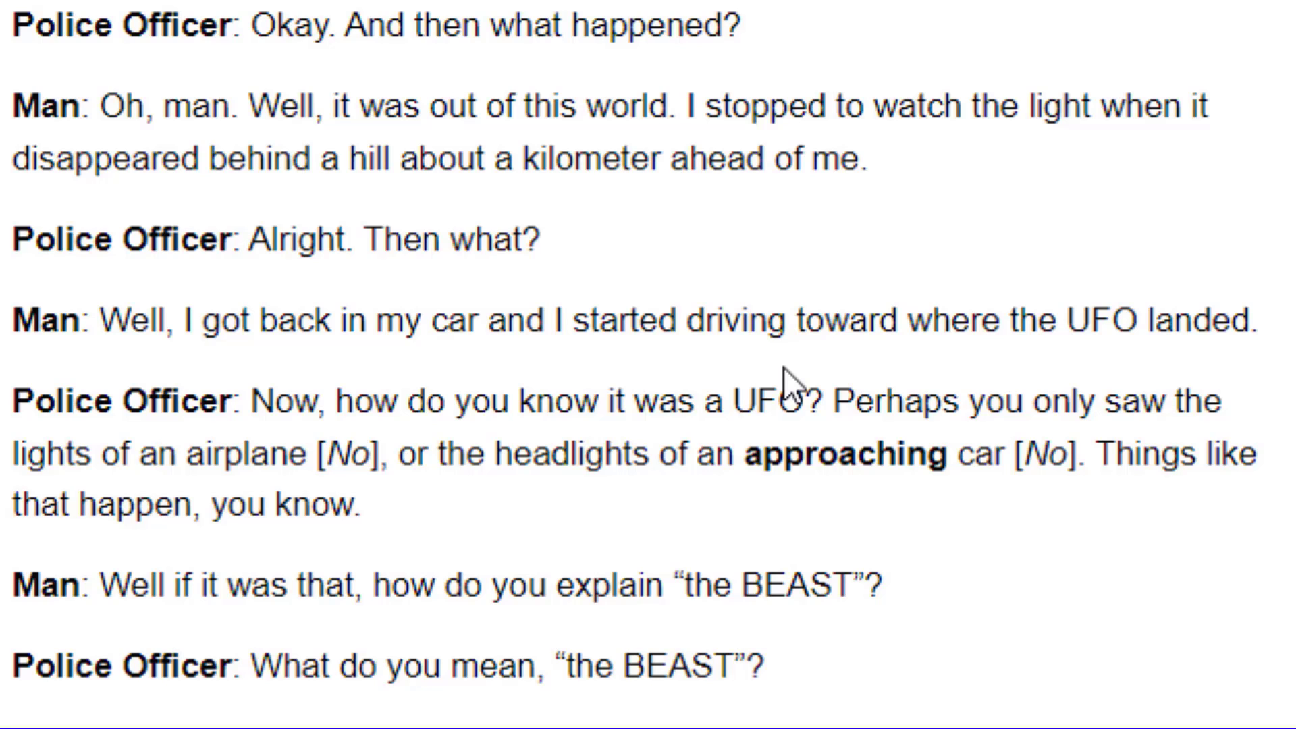
- Scroll the UFO transcript to the officer's final line, then switch back to the Word worksheet
scroll(626, 417, "down", 3)
scroll(624, 417, "down", 3)
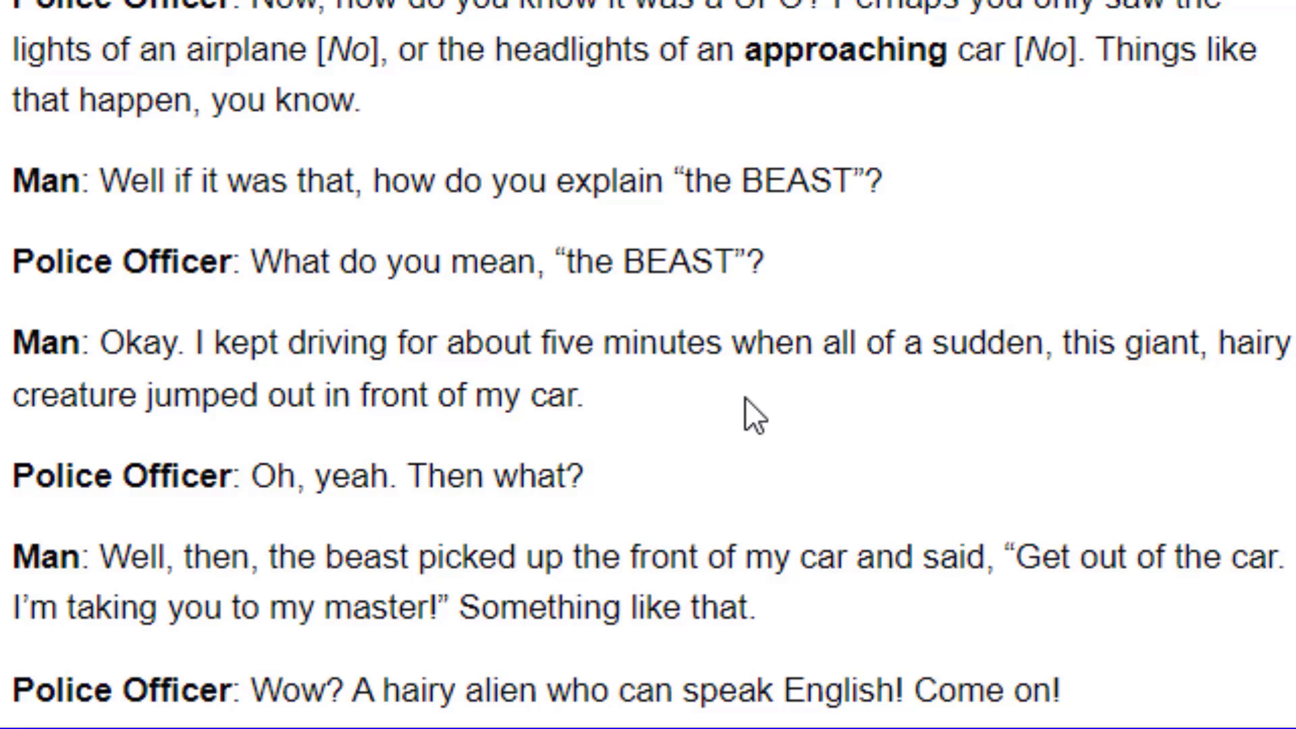
scroll(746, 398, "down", 5)
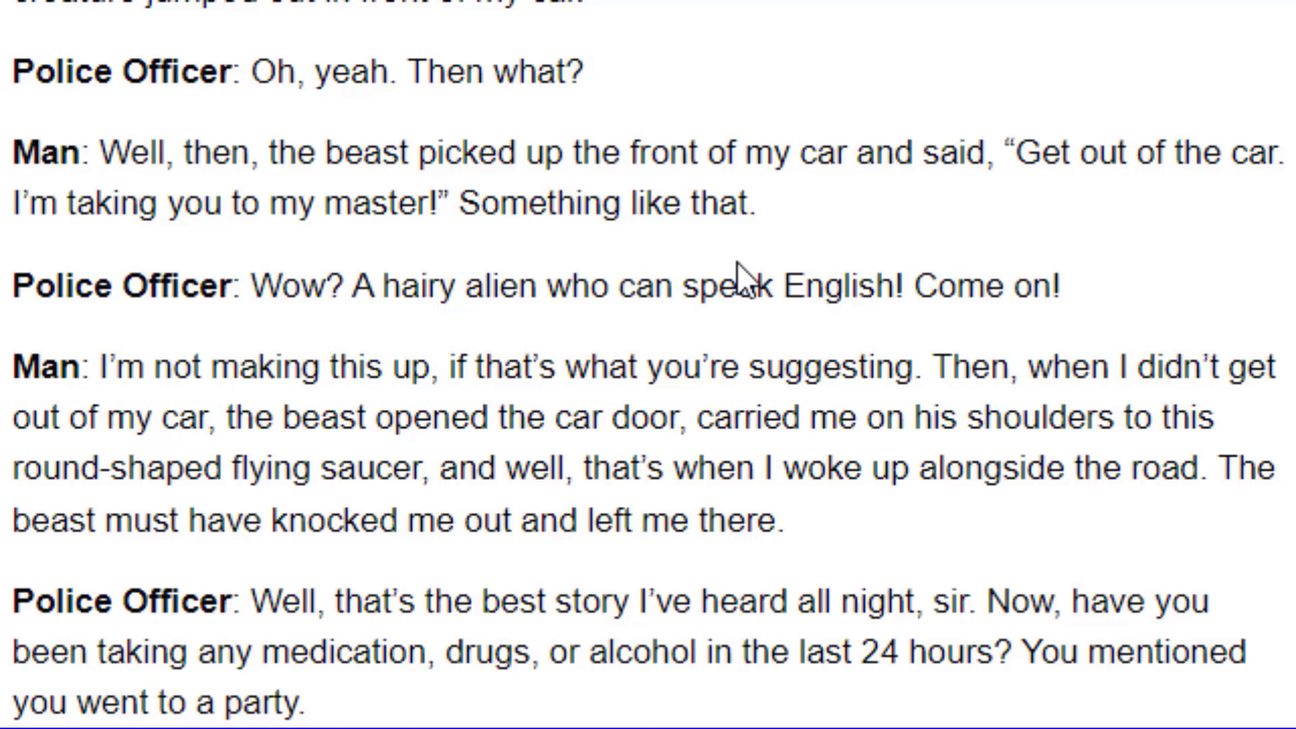
scroll(737, 263, "down", 5)
scroll(742, 262, "up", 2)
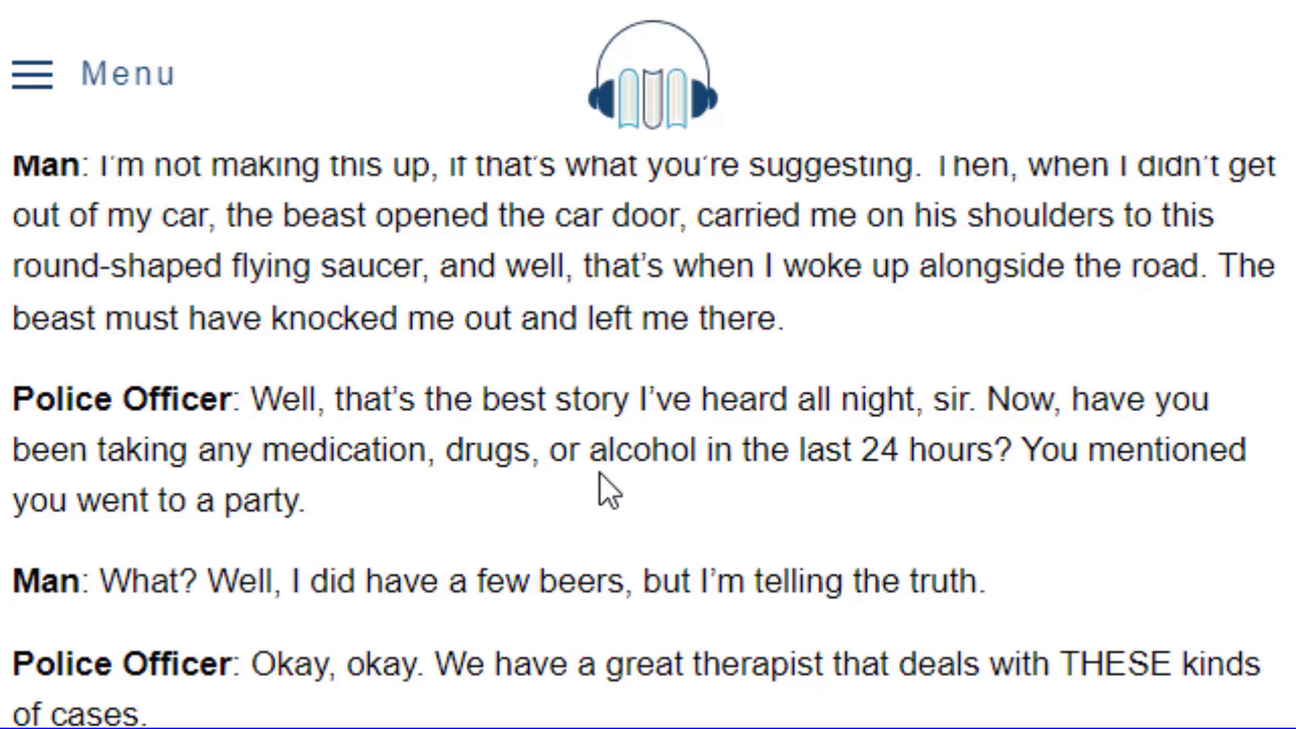
scroll(600, 473, "down", 3)
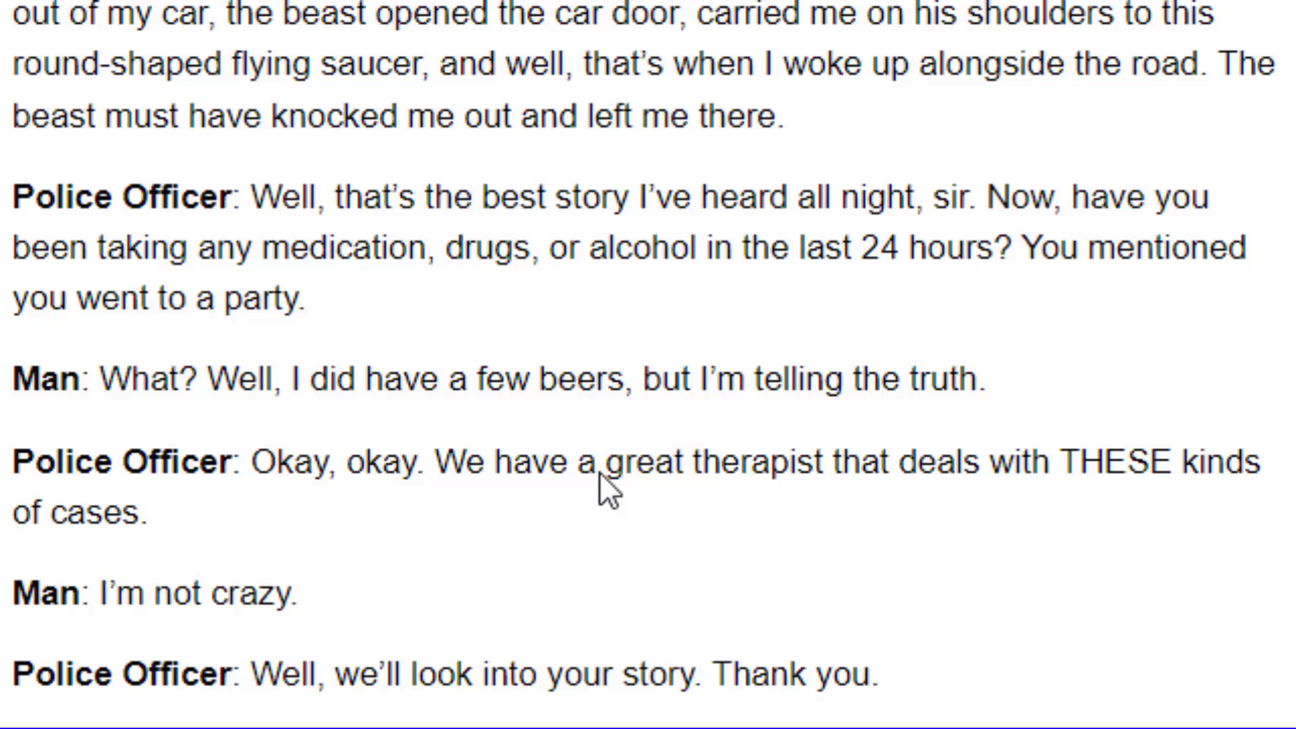
key("alt+Tab")
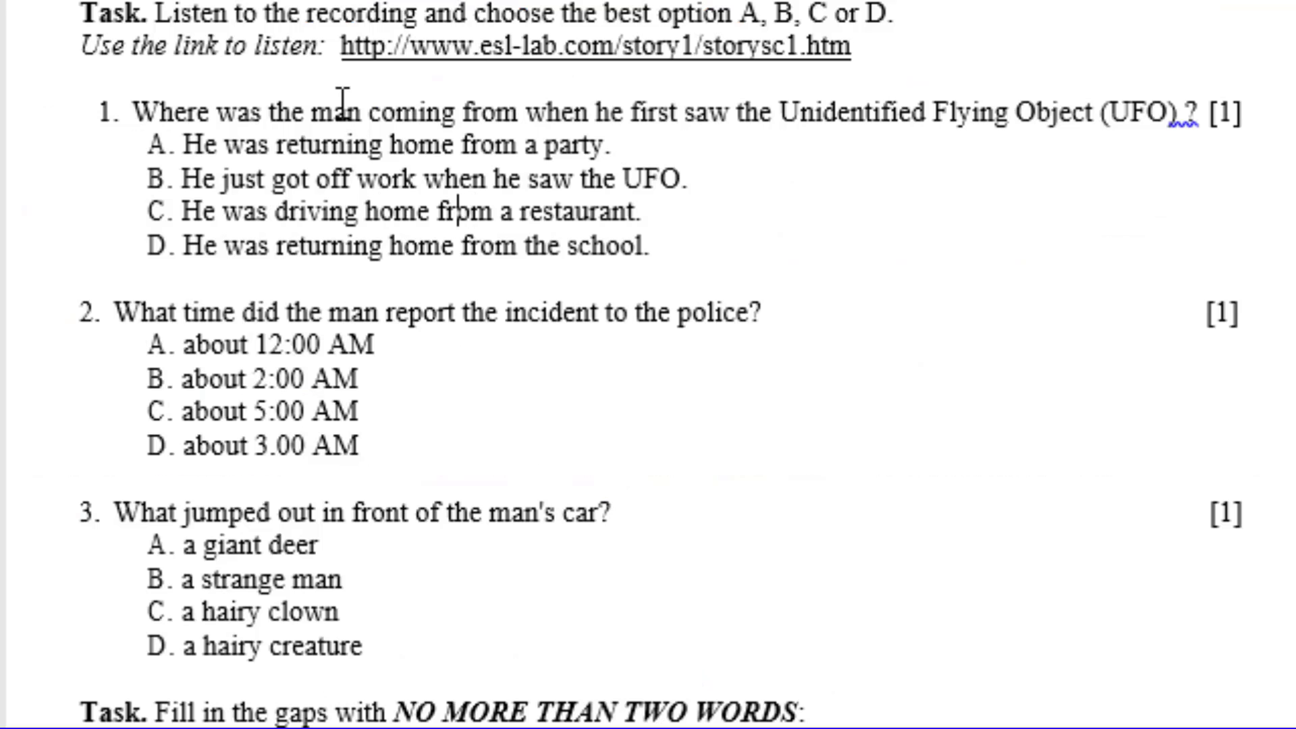
- Highlight question 1's option A, returning home from a party, in yellow
mouse_move(338, 108)
left_mouse_down()
mouse_move(492, 75)
mouse_move(1192, 102)
left_mouse_up()
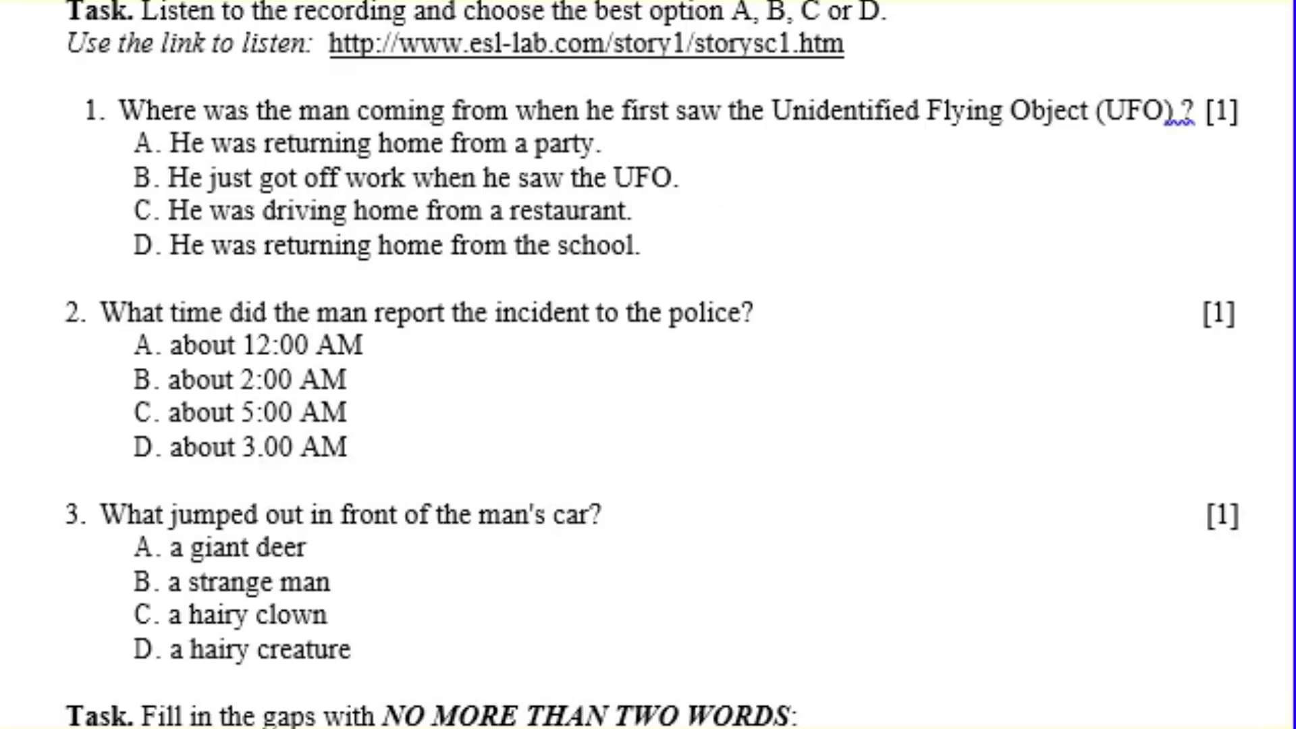
left_click(268, 202)
left_click(232, 143)
left_click_drag(179, 143, 648, 135)
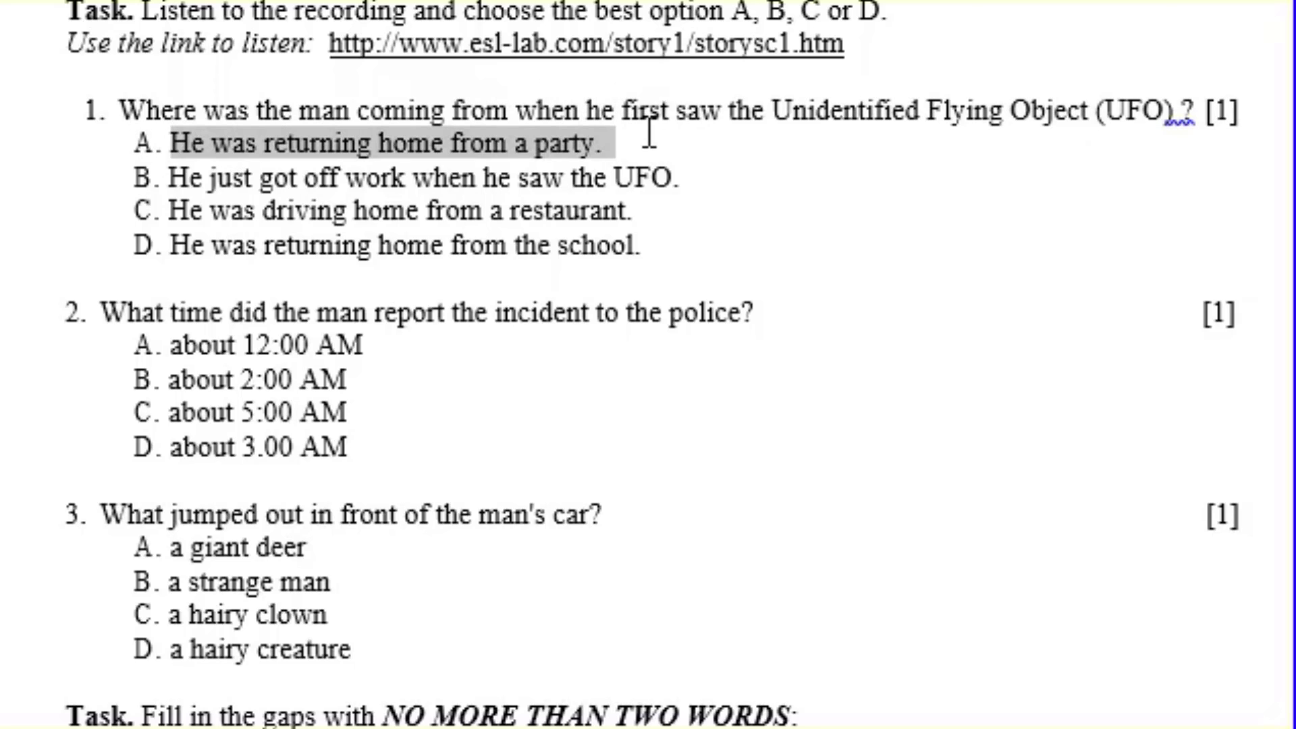
left_click(808, 67)
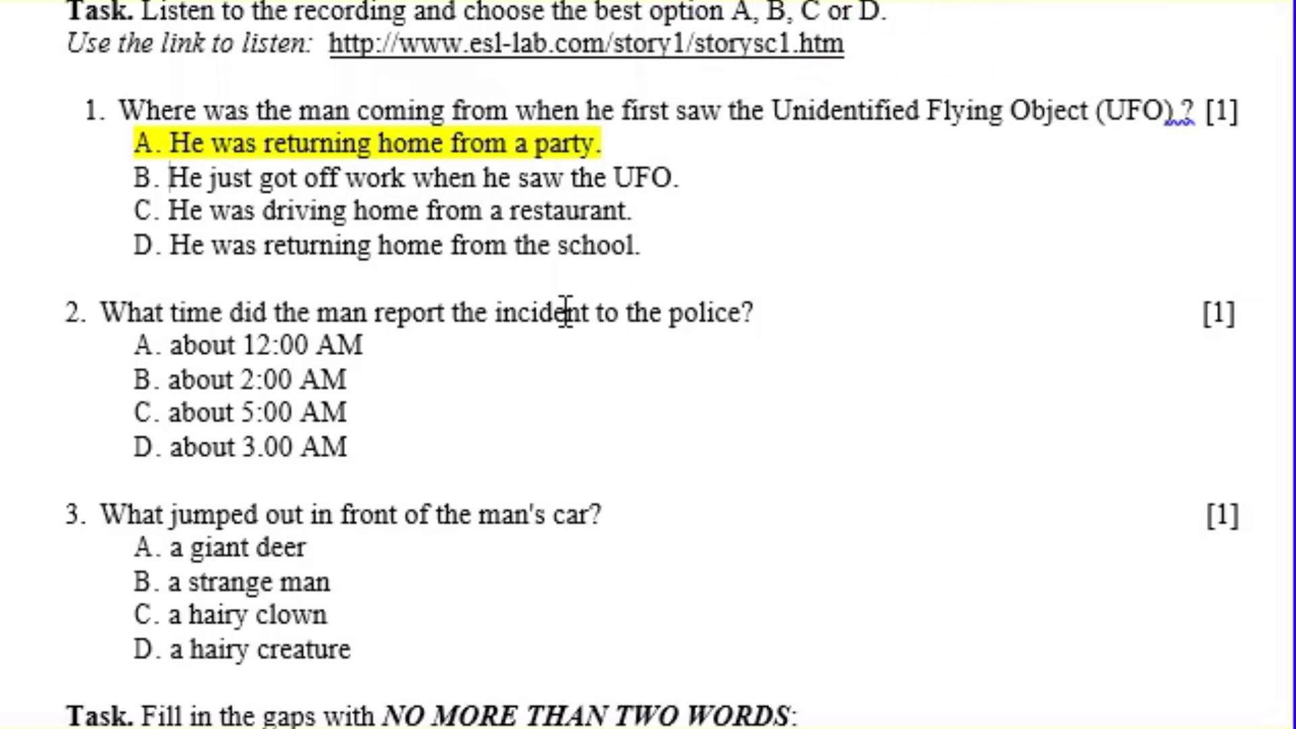
scroll(564, 310, "down", 1)
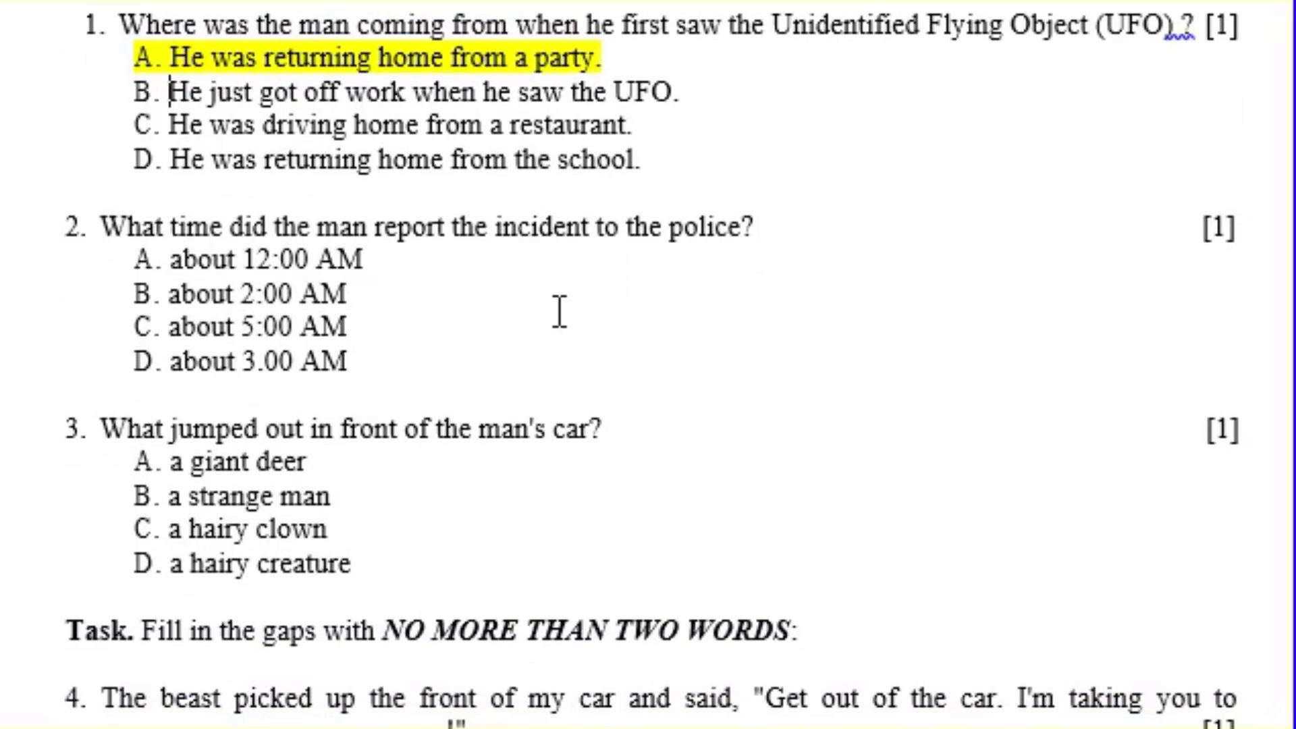
scroll(456, 226, "down", 1)
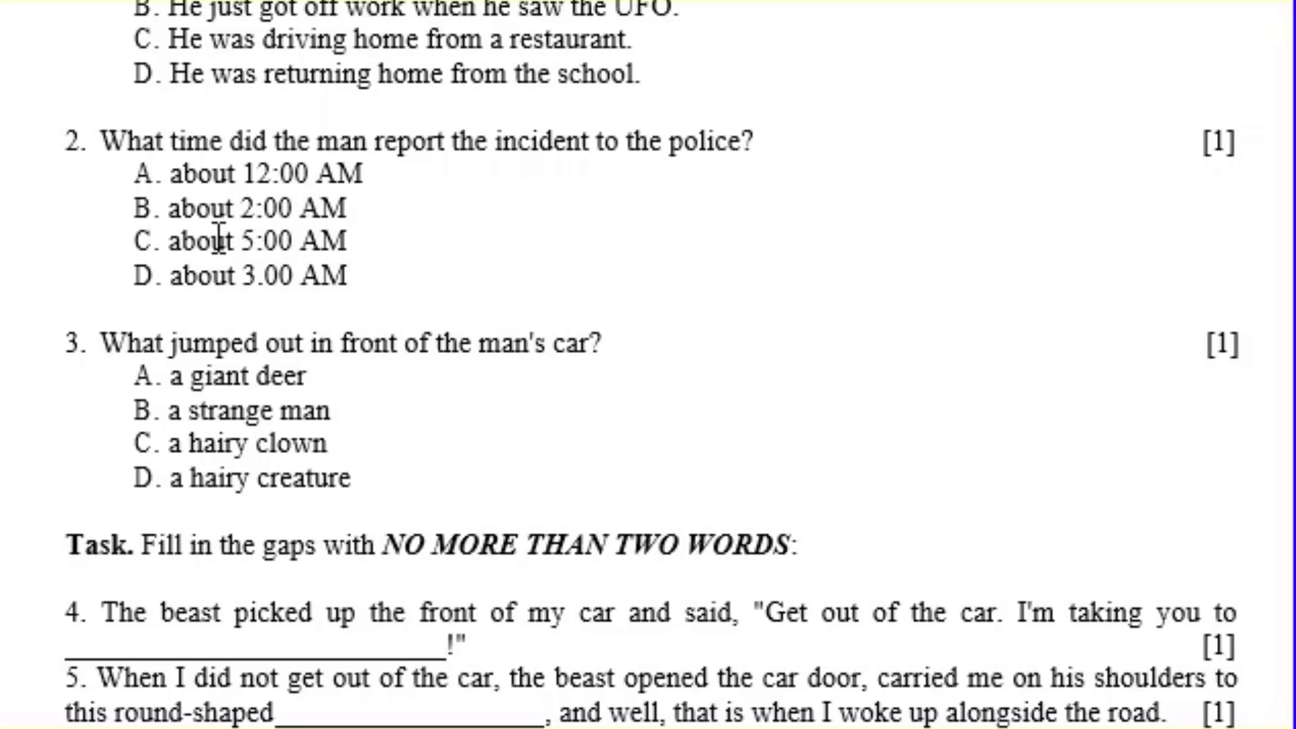
- Highlight 'about 5:00 AM' in question 2 and 'hairy creature' in question 3 in yellow
left_click_drag(220, 240, 484, 229)
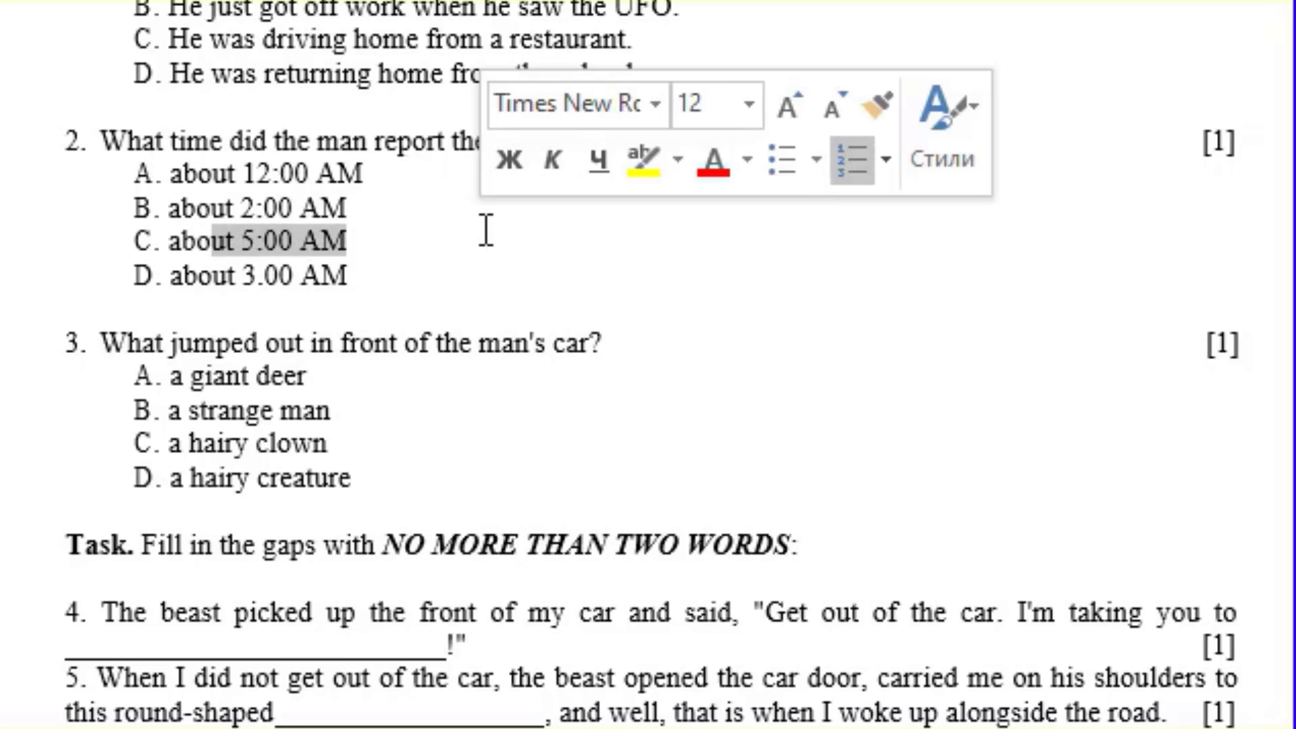
left_click(647, 160)
scroll(311, 226, "down", 3)
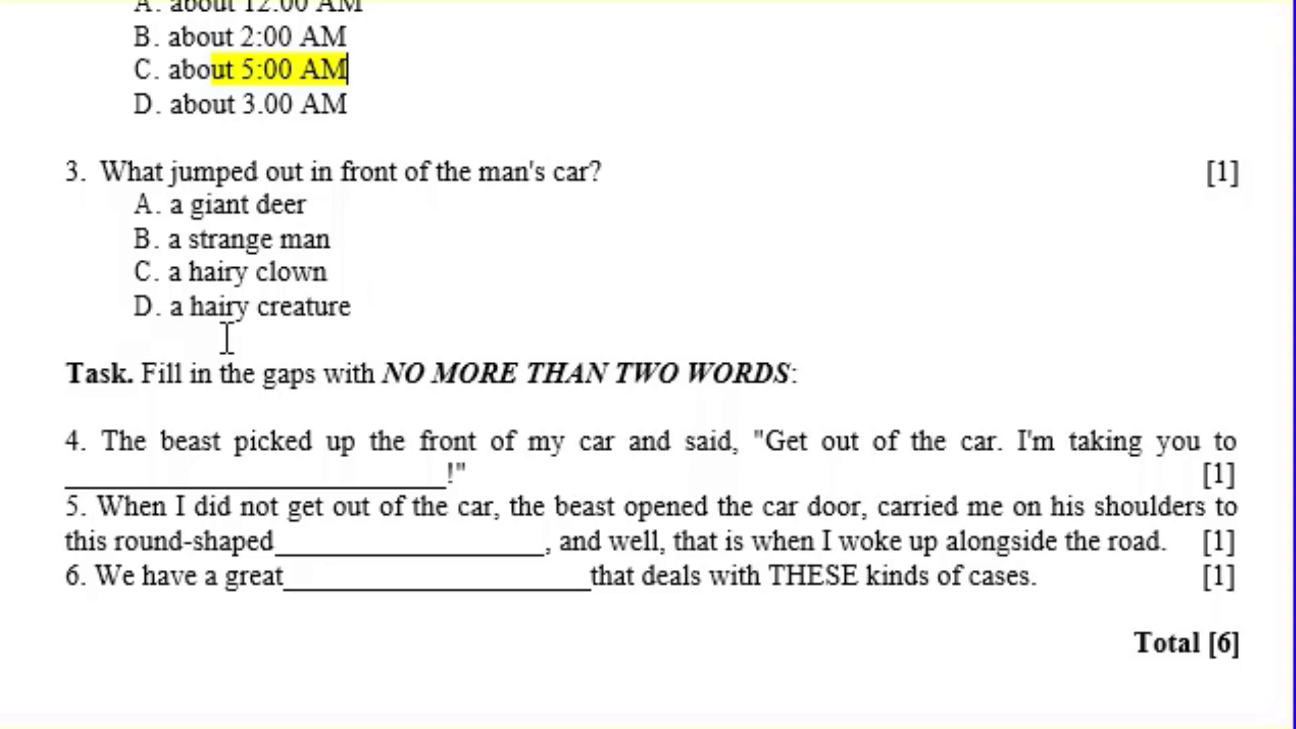
left_click_drag(223, 306, 348, 306)
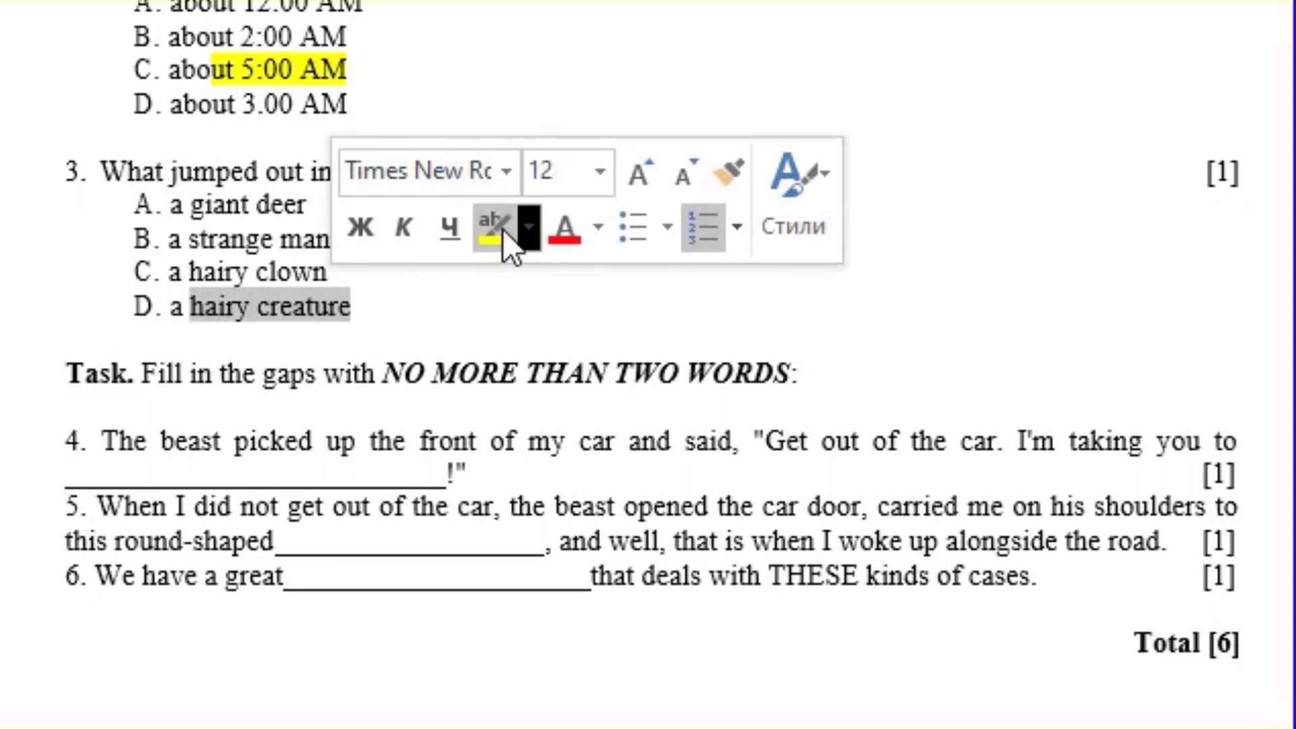
left_click(500, 226)
scroll(413, 307, "down", 3)
scroll(417, 307, "down", 3)
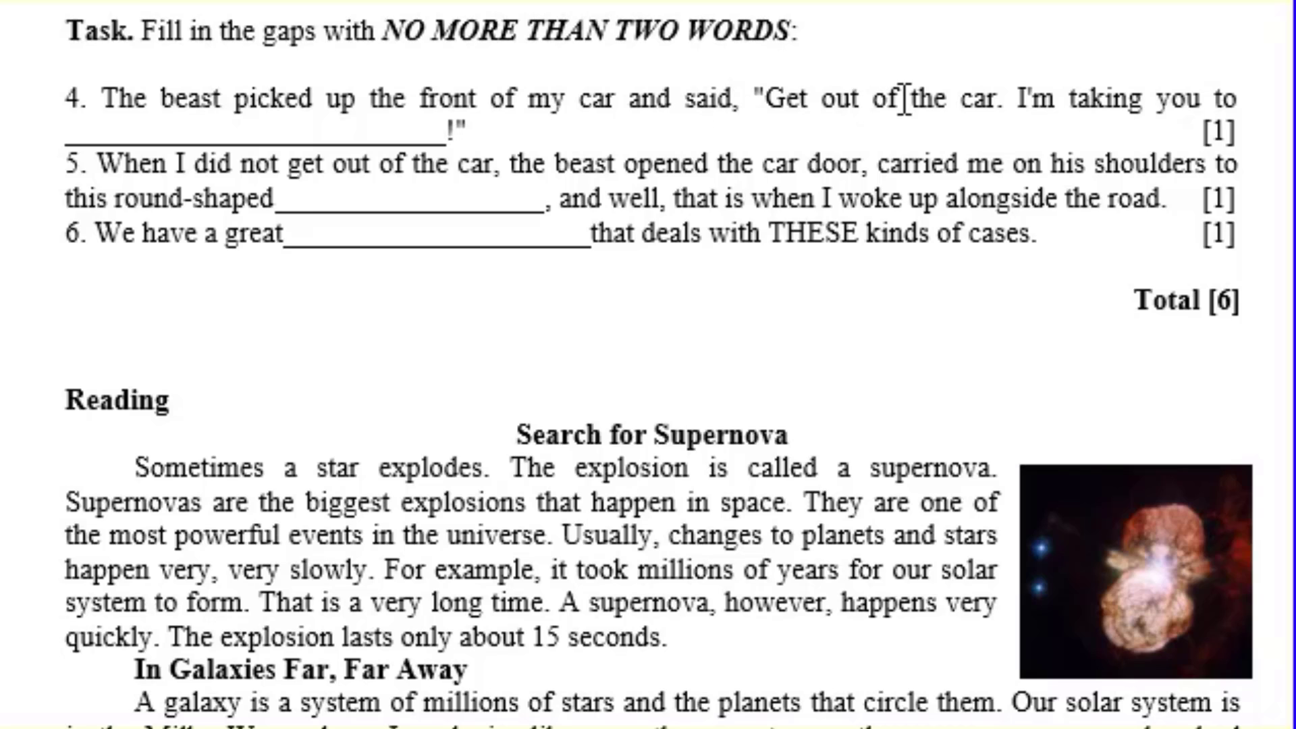
- Fill the item 4 gap with 'my master' and the item 5 gap with 'flying sauser'
left_click(92, 138)
type("m")
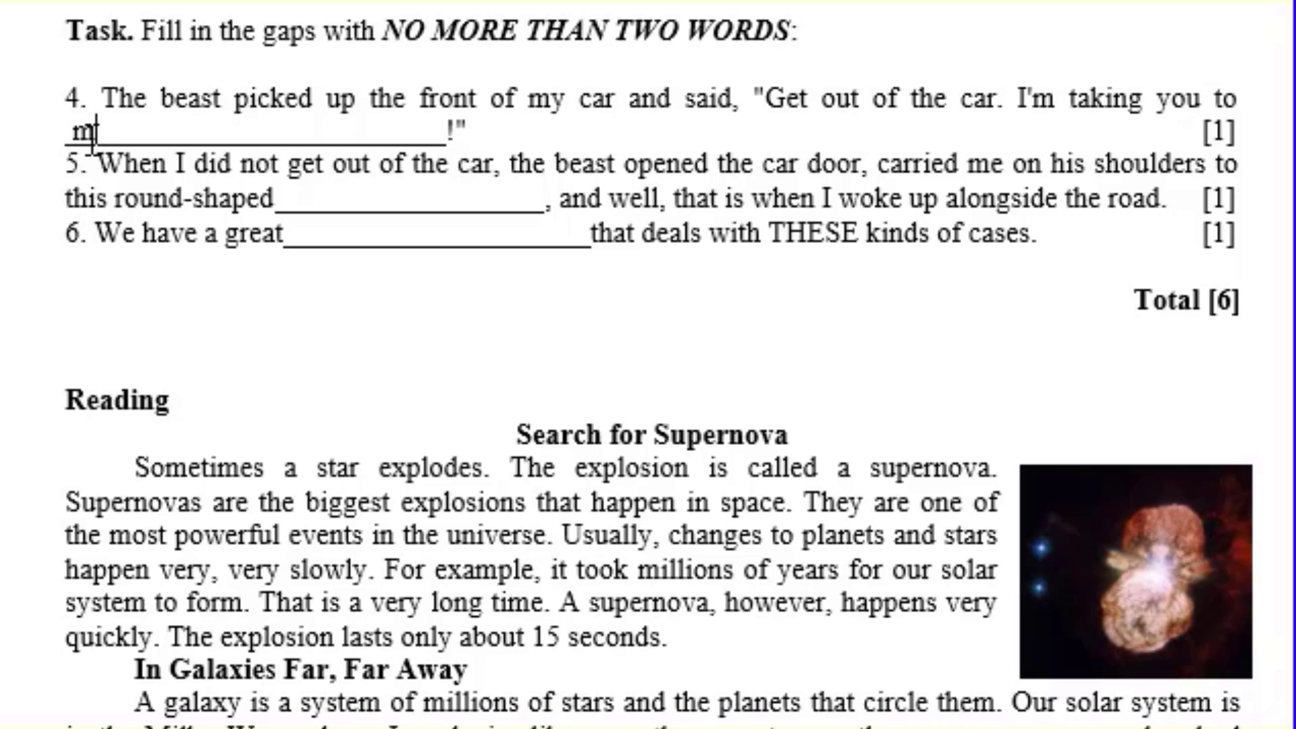
type("y ma")
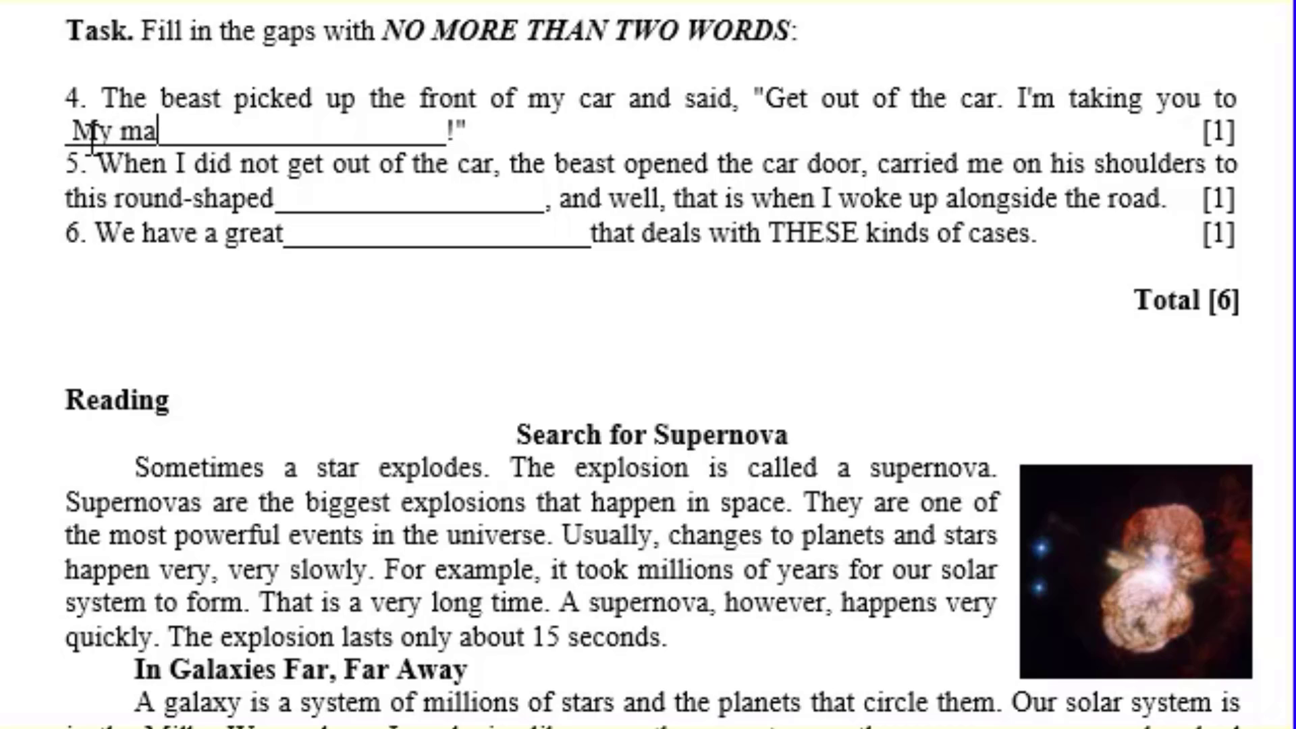
type("ster")
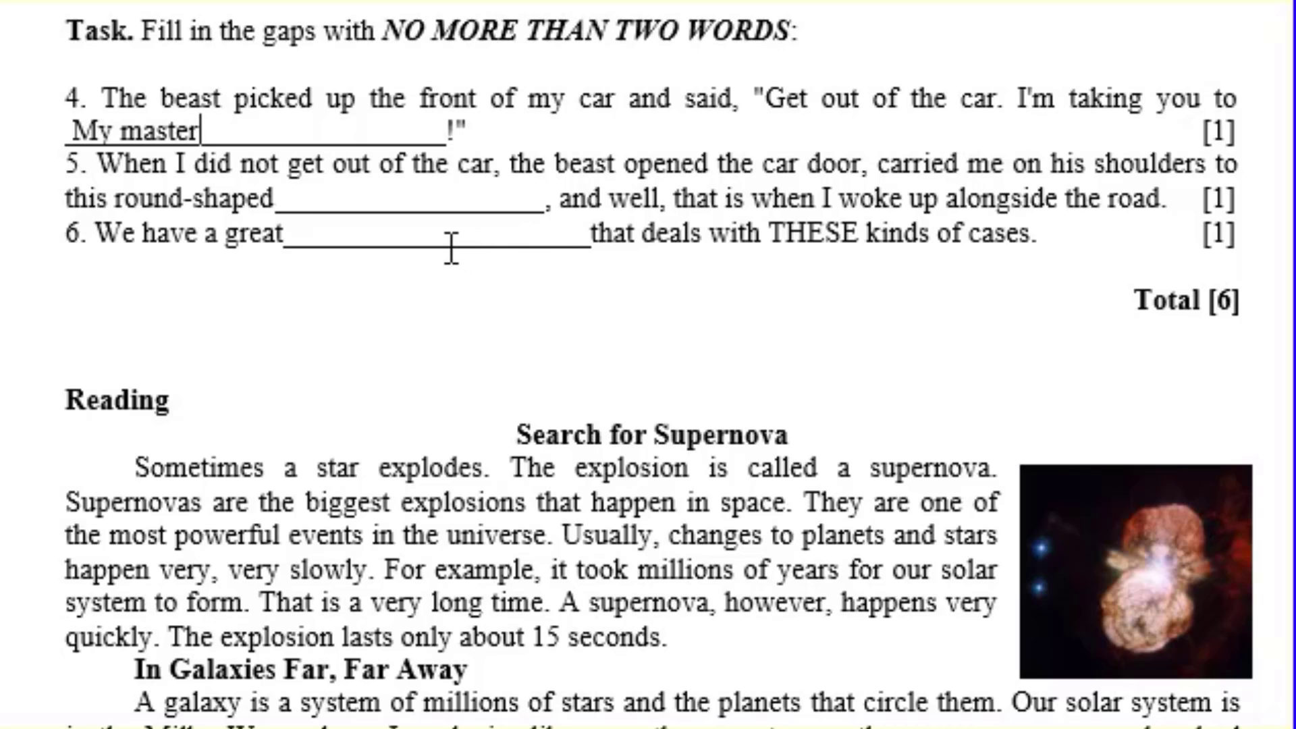
left_click(297, 203)
type("g")
key("BackSpace")
type("f")
type("l")
key("BackSpace")
key("BackSpace")
key("Right")
key("Right")
type("f")
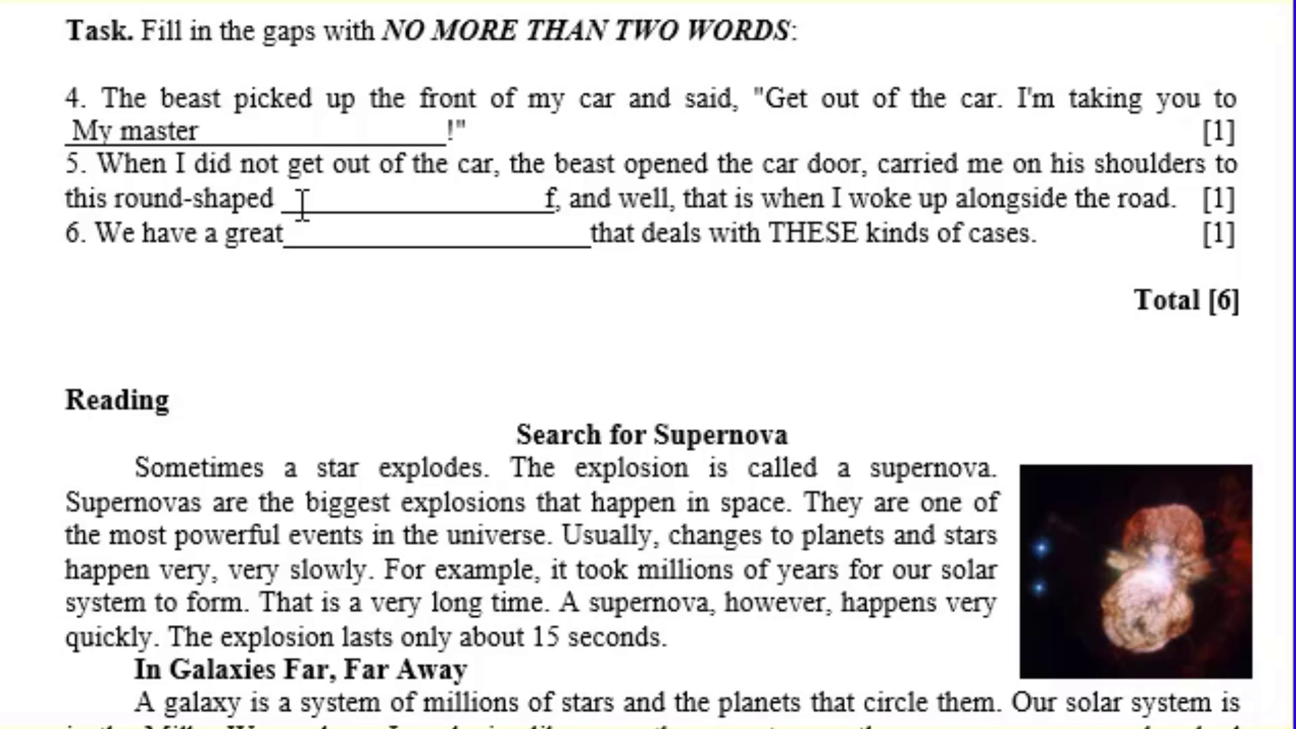
type("ly")
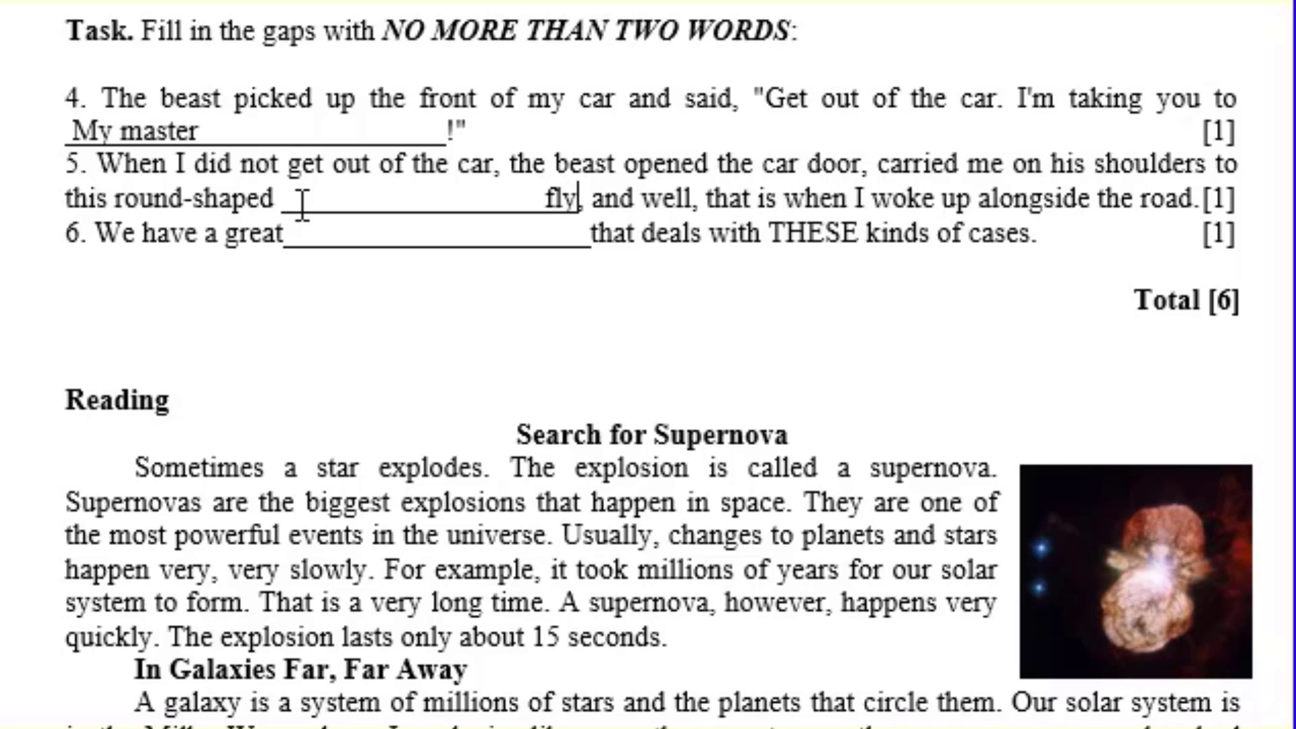
type("i")
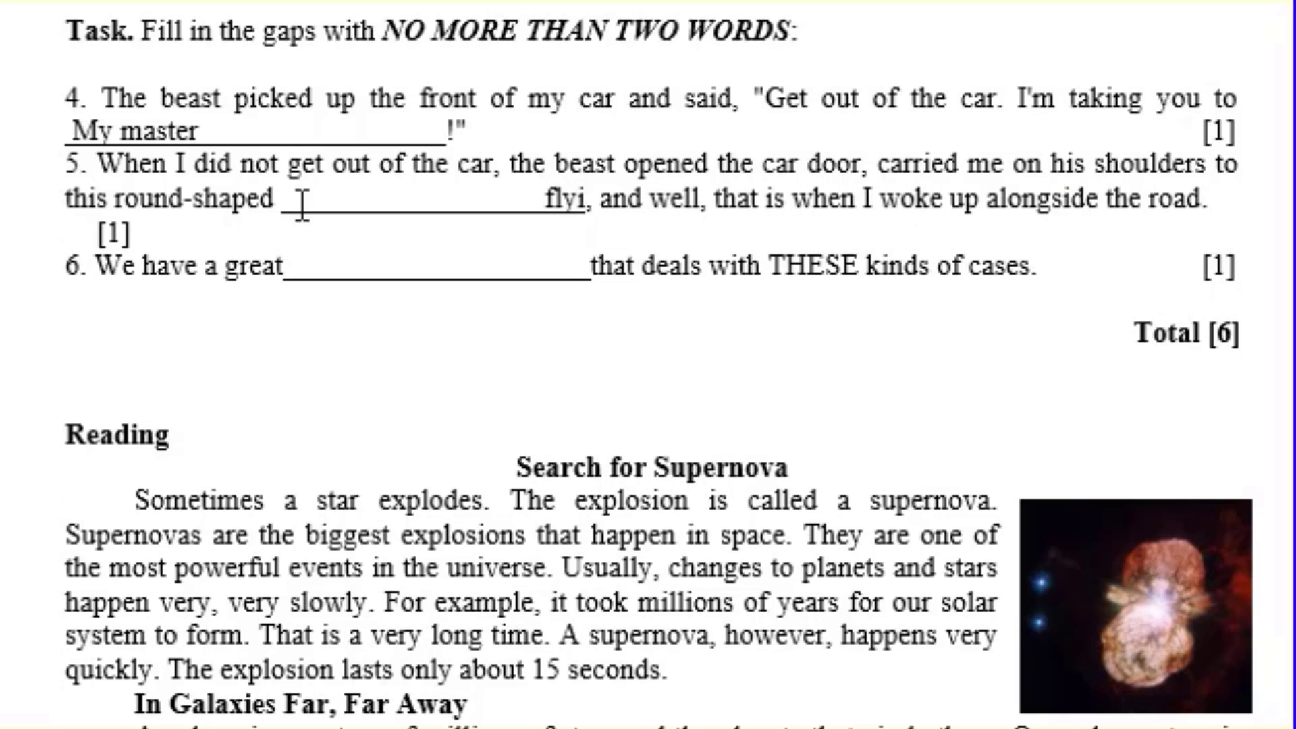
type("ng sau")
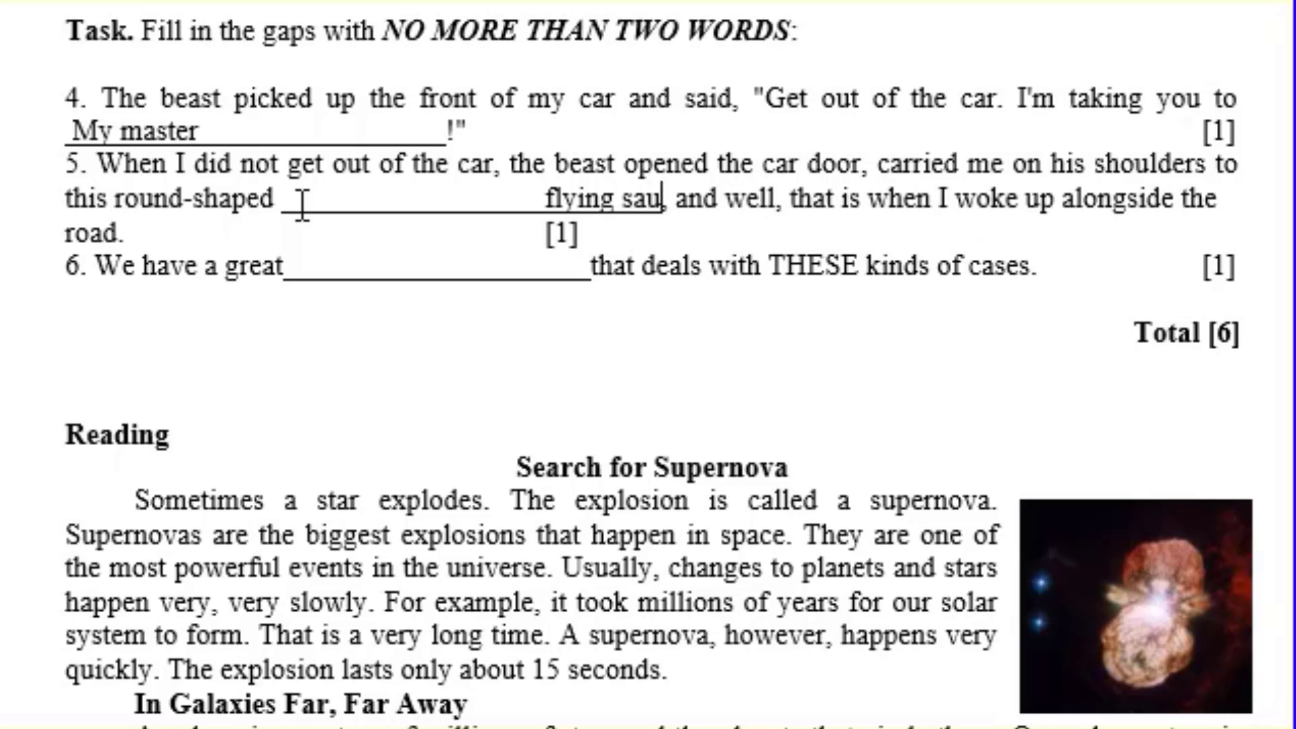
type("ser")
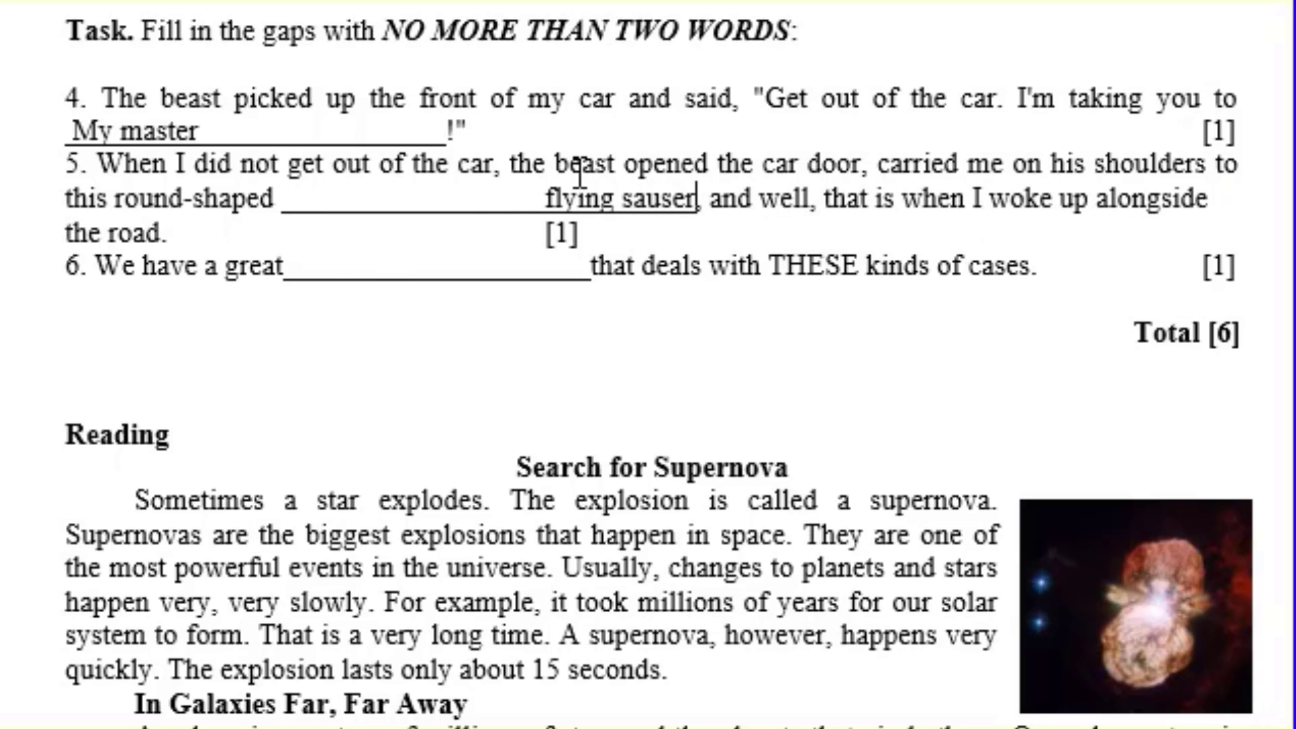
left_click(544, 201)
key("ctrl+BackSpace")
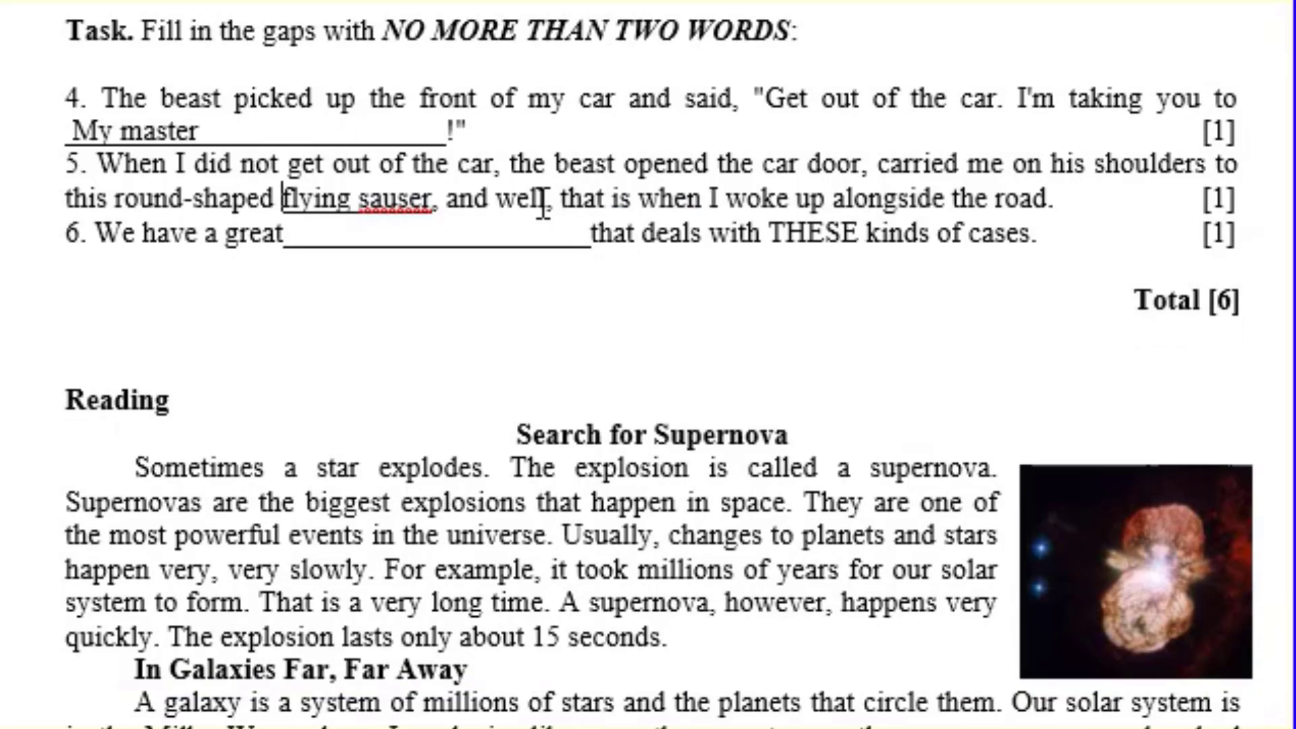
- Type 'Therapist' in the item 6 gap and remove the empty underline before it
left_click(300, 251)
left_click(501, 233)
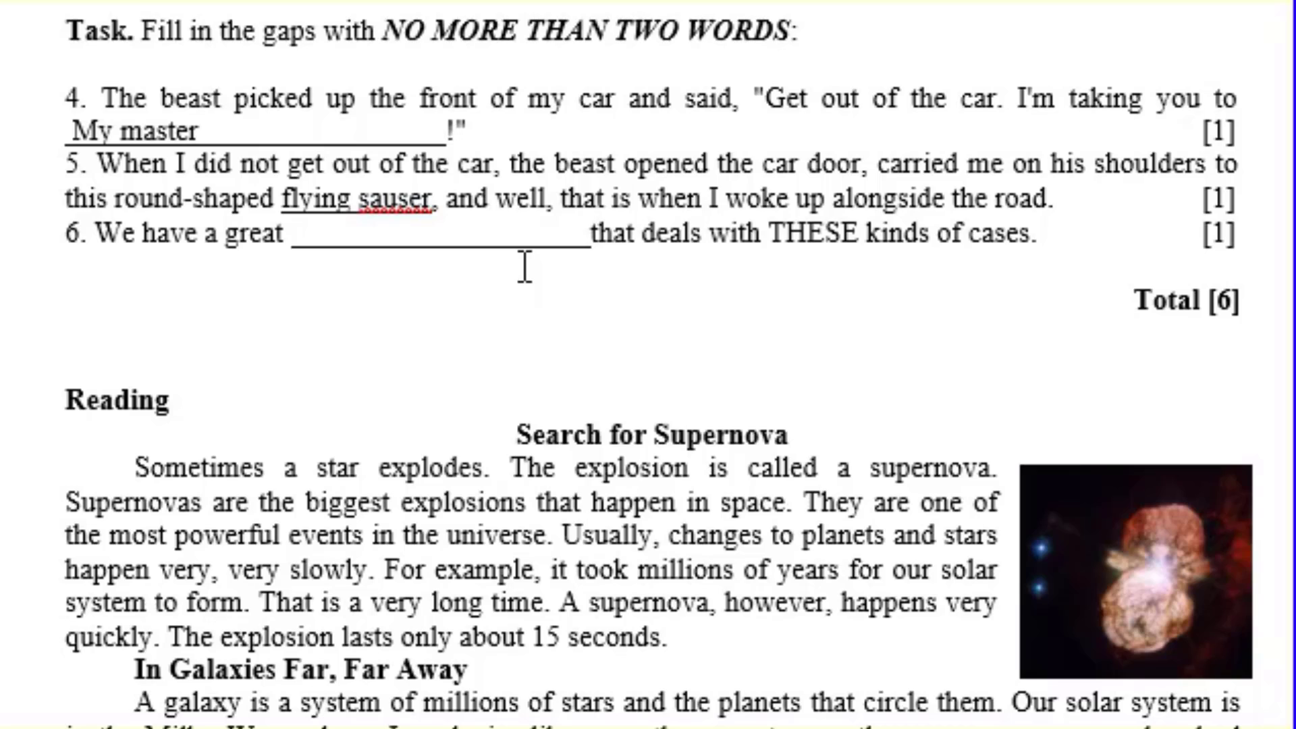
type("The")
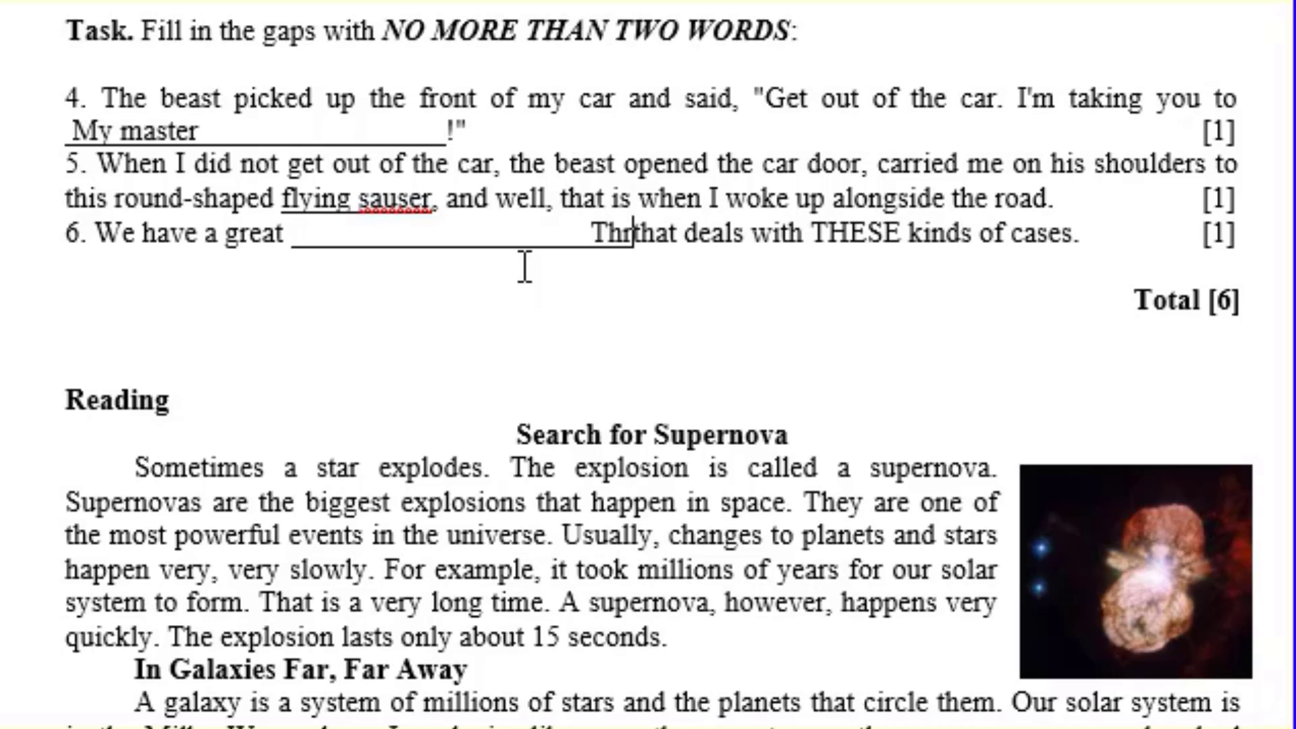
type("r")
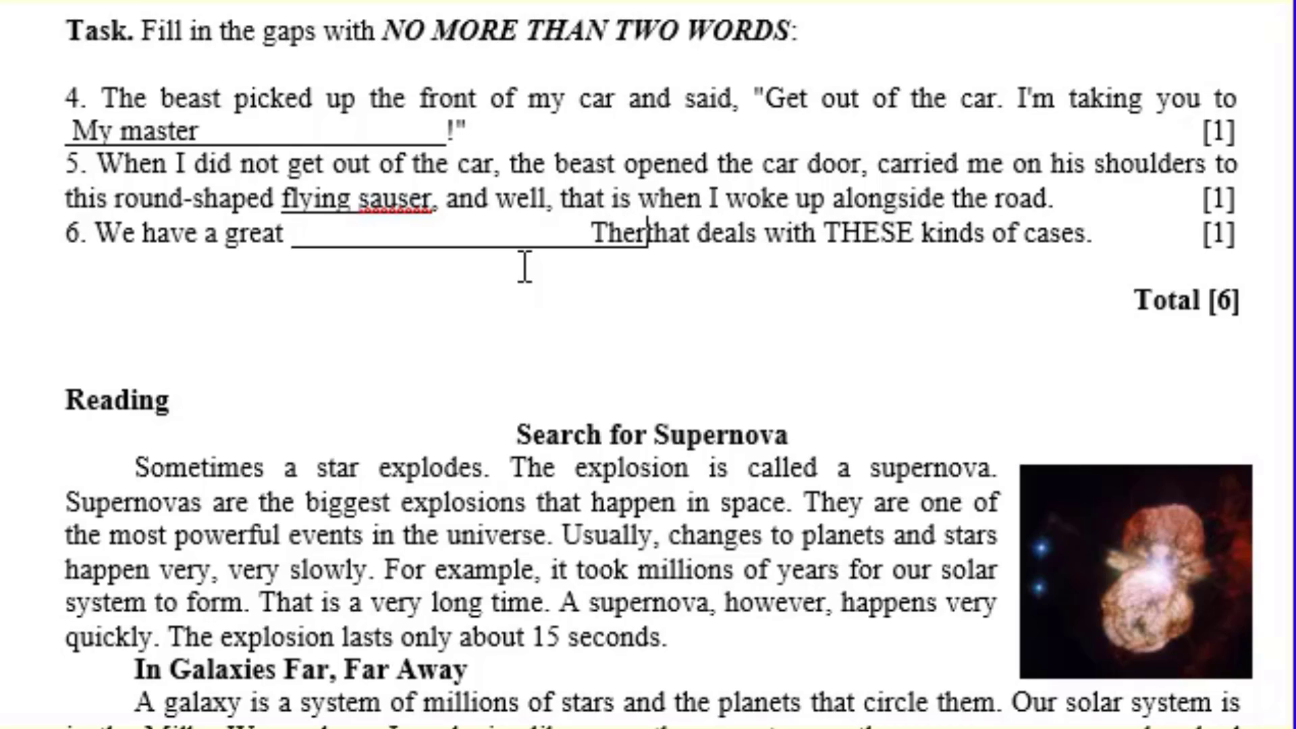
type("apist")
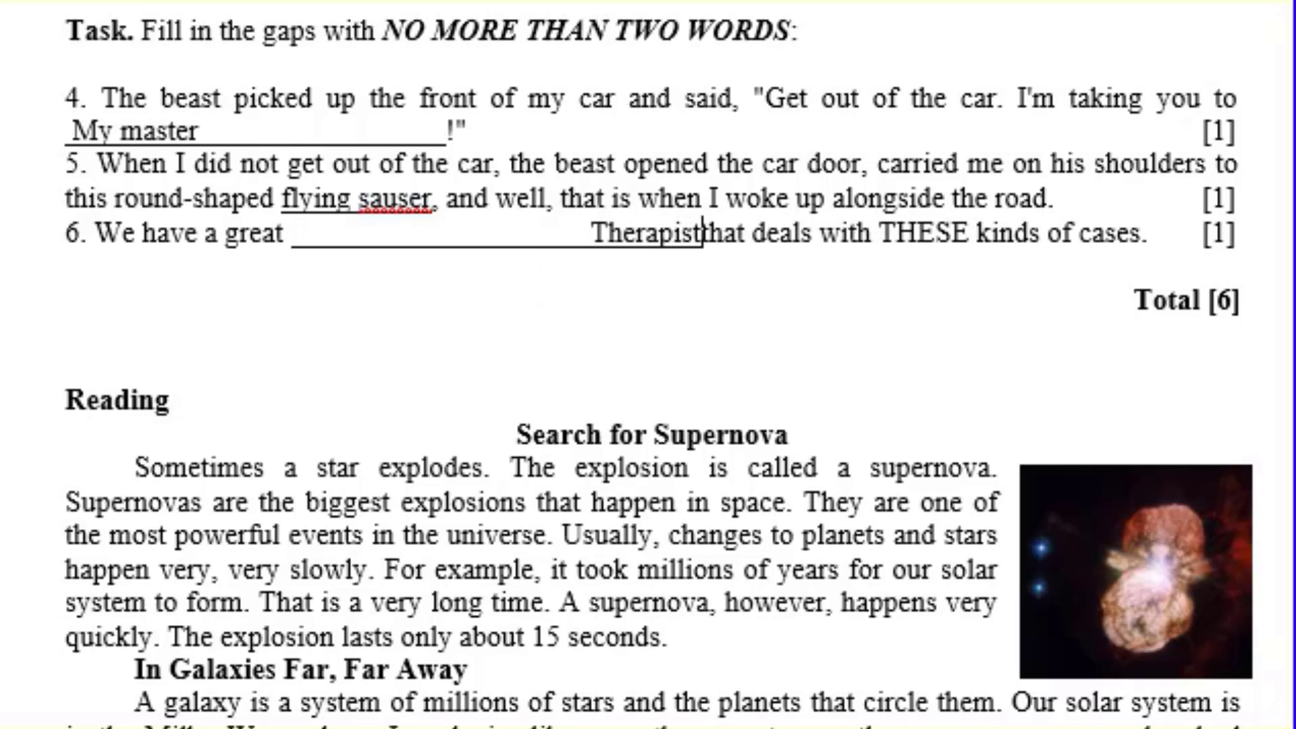
left_click(590, 233)
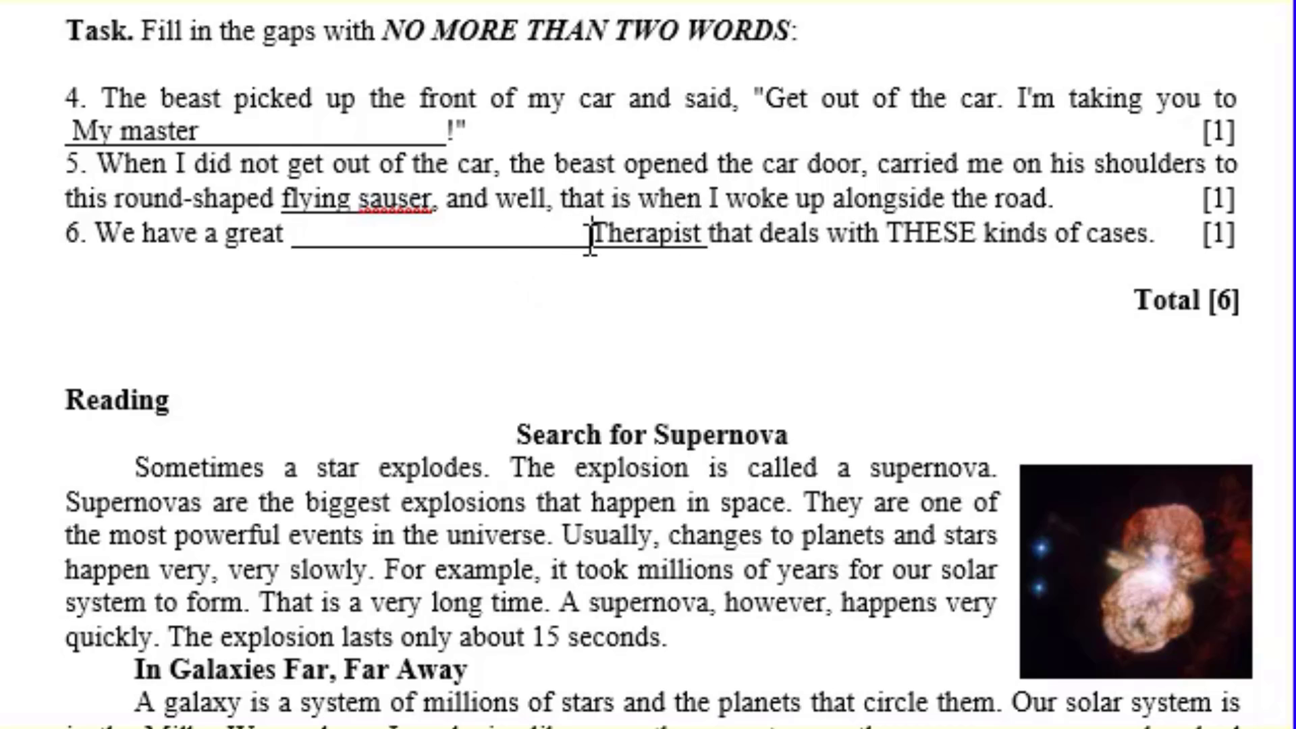
key("BackSpace")
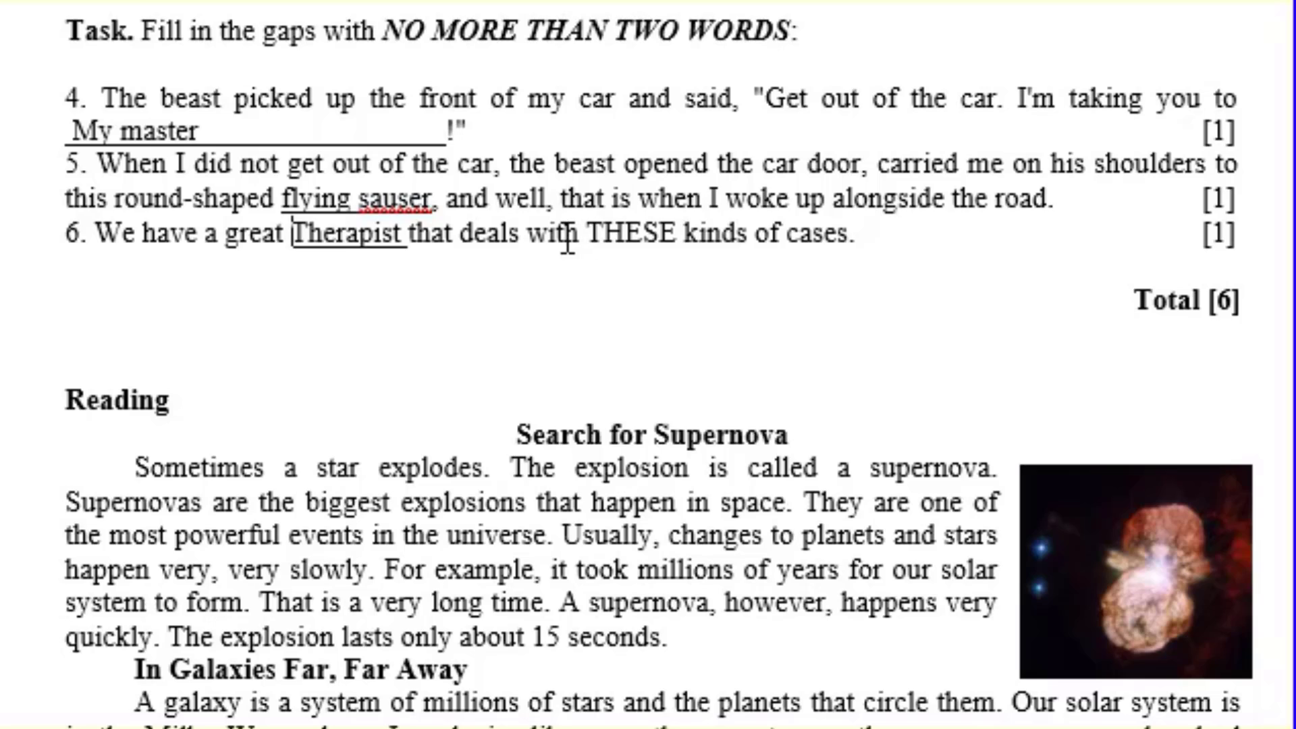
scroll(567, 238, "down", 3)
scroll(569, 240, "down", 2)
scroll(569, 239, "down", 1)
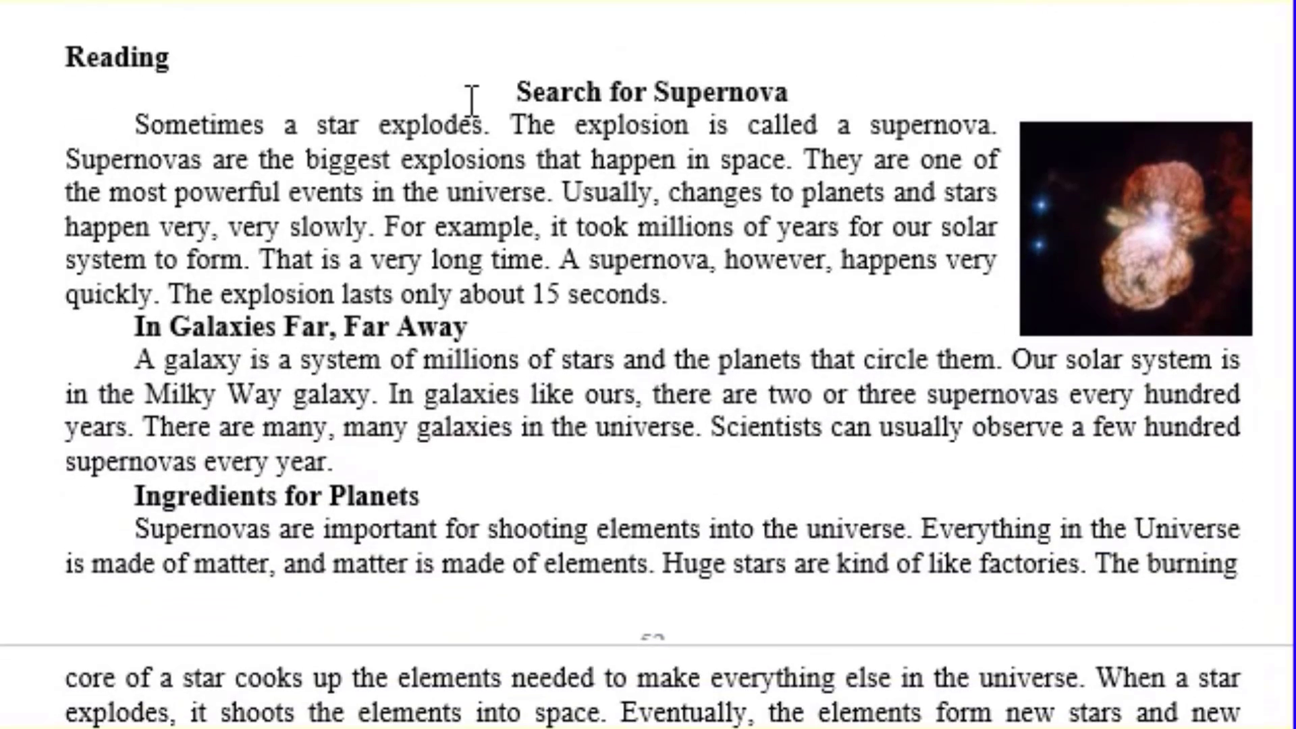
- Scroll through the Supernova article, past 'Ingredients for Planets', to the reading task's multiple-choice questions
left_click_drag(473, 94, 596, 594)
left_click(390, 324)
scroll(391, 327, "down", 2)
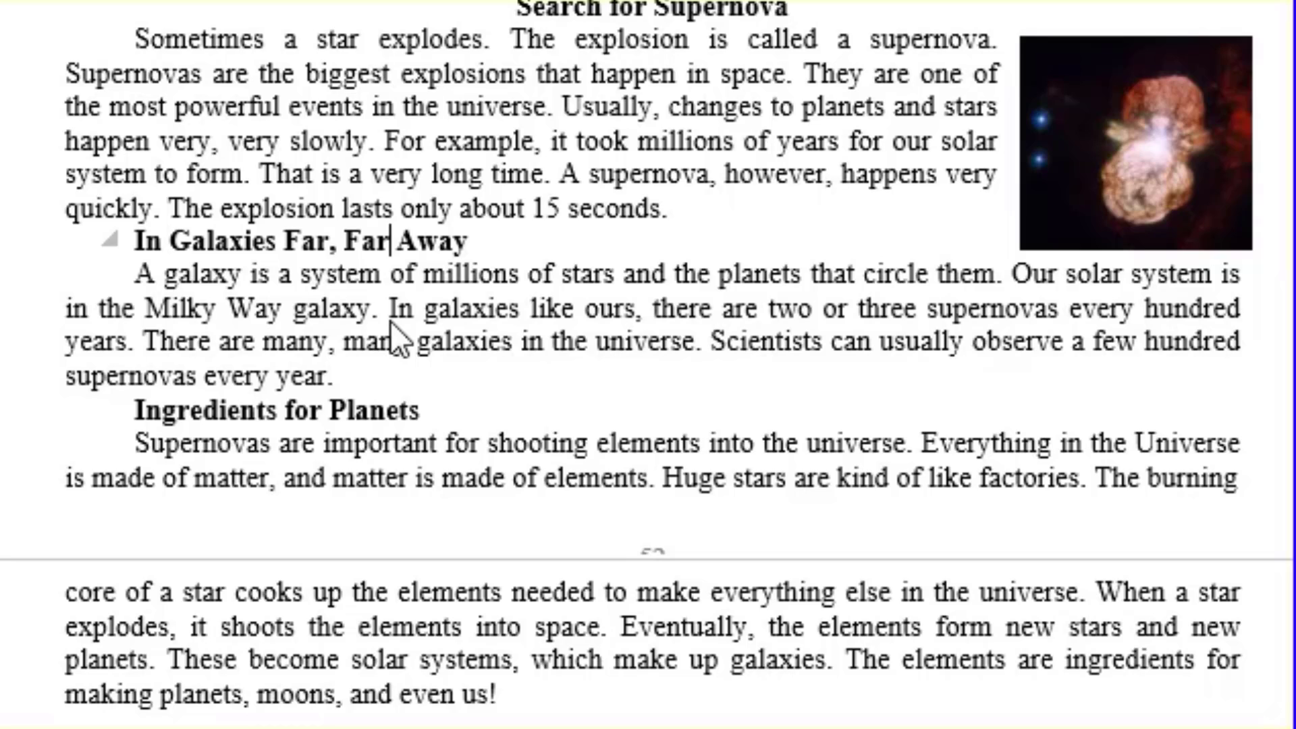
key("Down")
key("Down")
key("Down")
key("End")
scroll(360, 335, "down", 1)
scroll(360, 335, "down", 2)
scroll(360, 335, "down", 3)
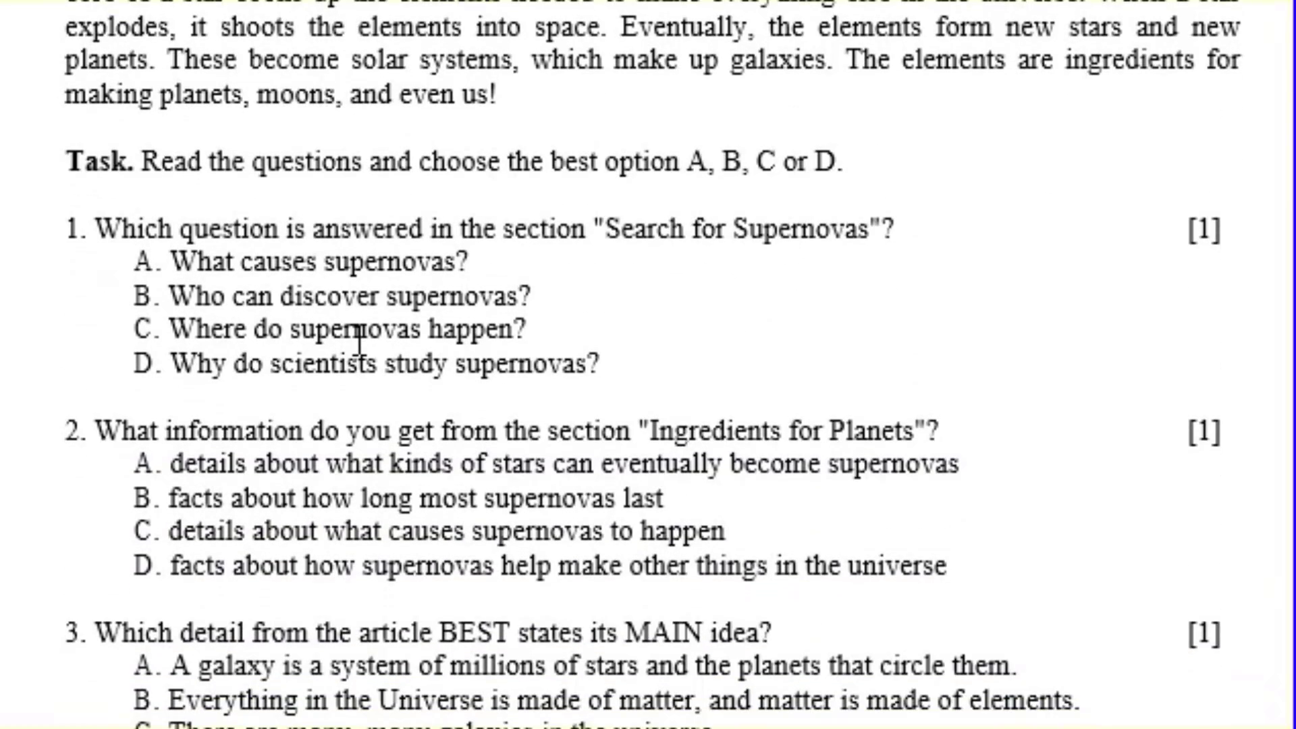
scroll(360, 335, "down", 2)
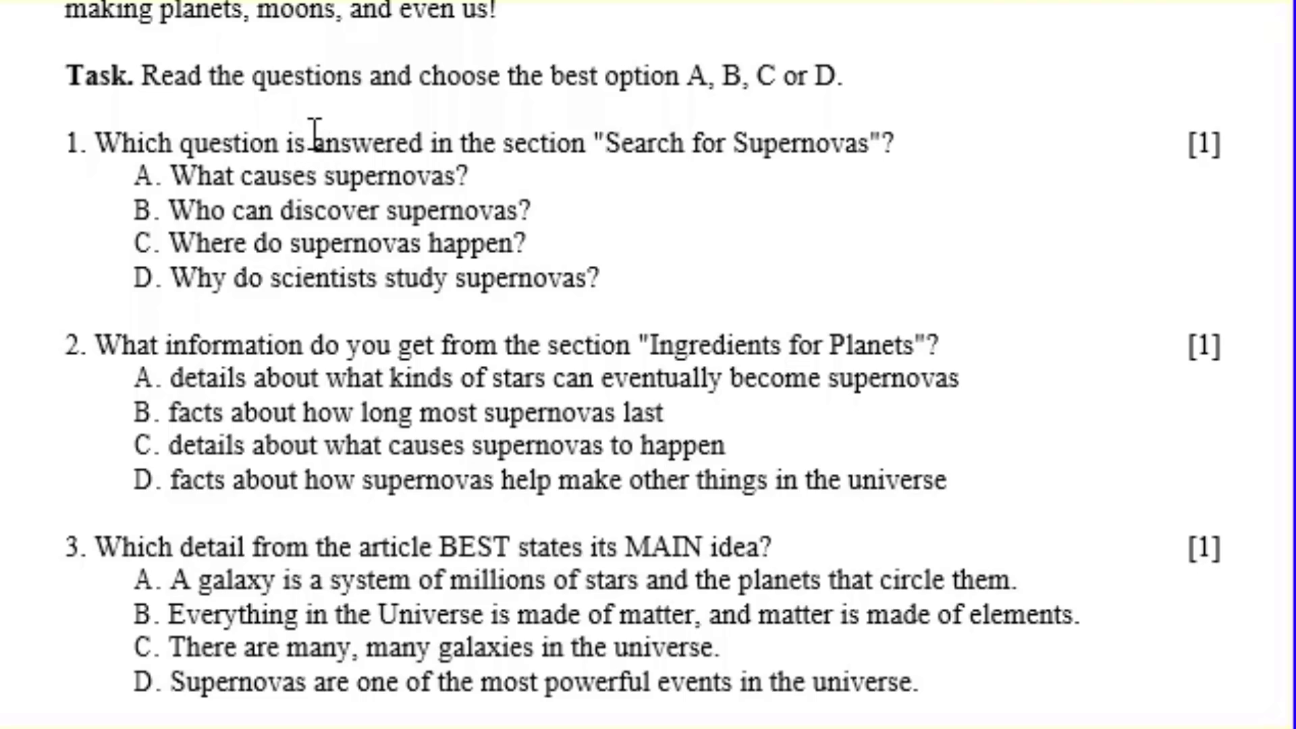
- Highlight option C of supernova question 1 in yellow
mouse_move(565, 76)
left_mouse_down()
mouse_move(673, 60)
mouse_move(852, 70)
left_mouse_up()
left_click(567, 101)
mouse_move(145, 142)
left_mouse_down()
mouse_move(745, 168)
mouse_move(817, 143)
left_mouse_up()
left_click(554, 239)
left_click_drag(169, 243, 540, 238)
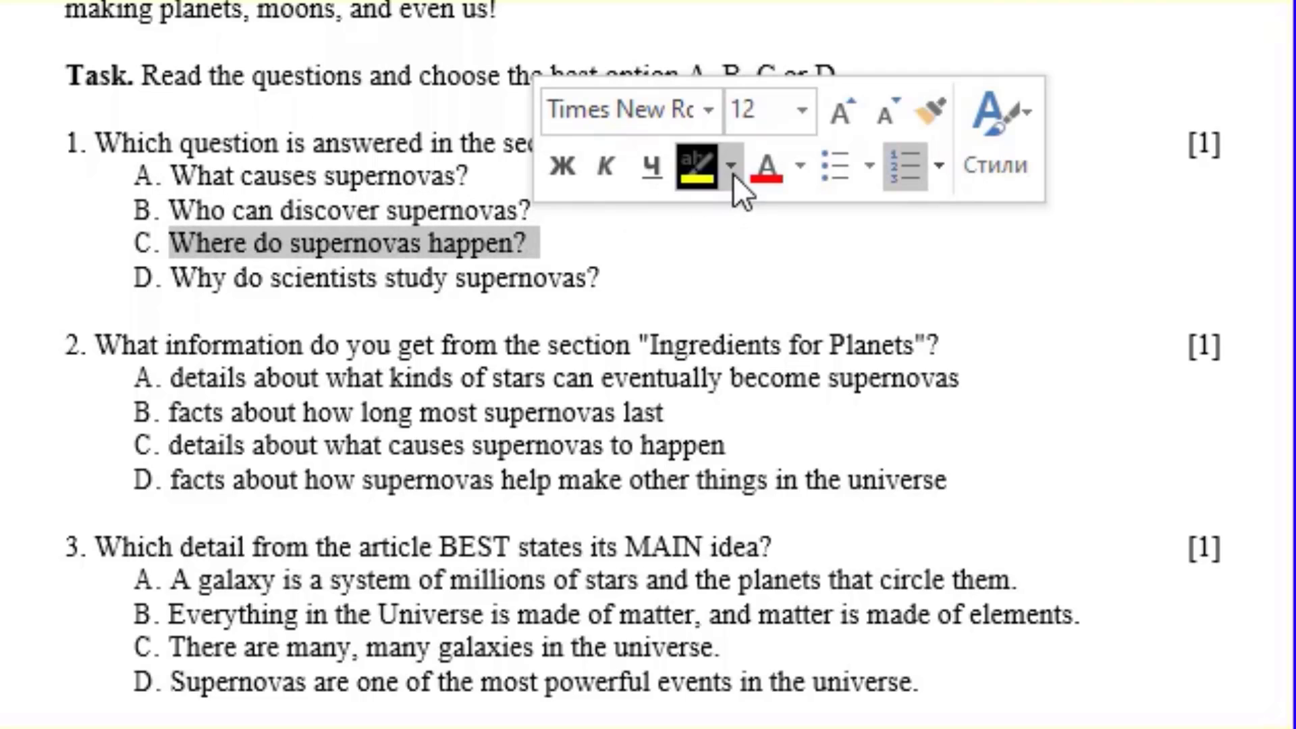
left_click(699, 162)
scroll(601, 280, "down", 2)
scroll(601, 280, "down", 1)
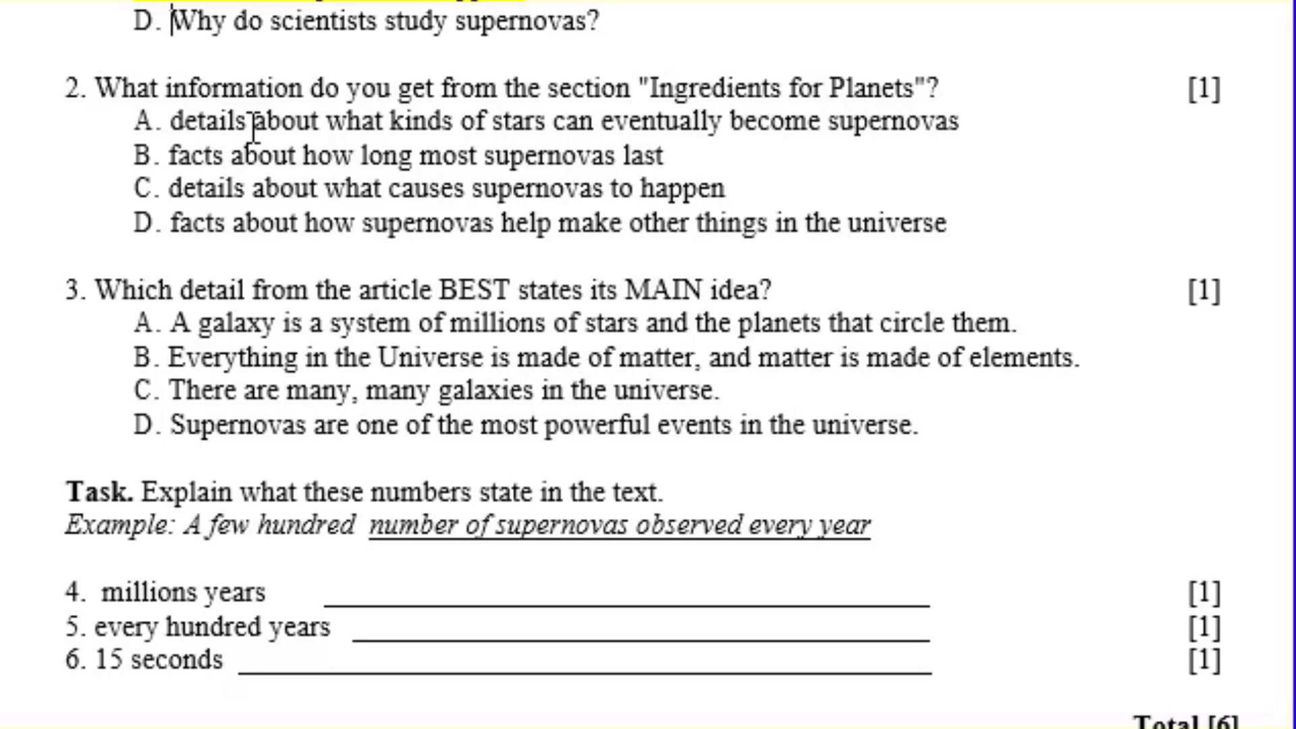
- Highlight option D in yellow for both questions 2 and 3
left_click_drag(174, 221, 927, 259)
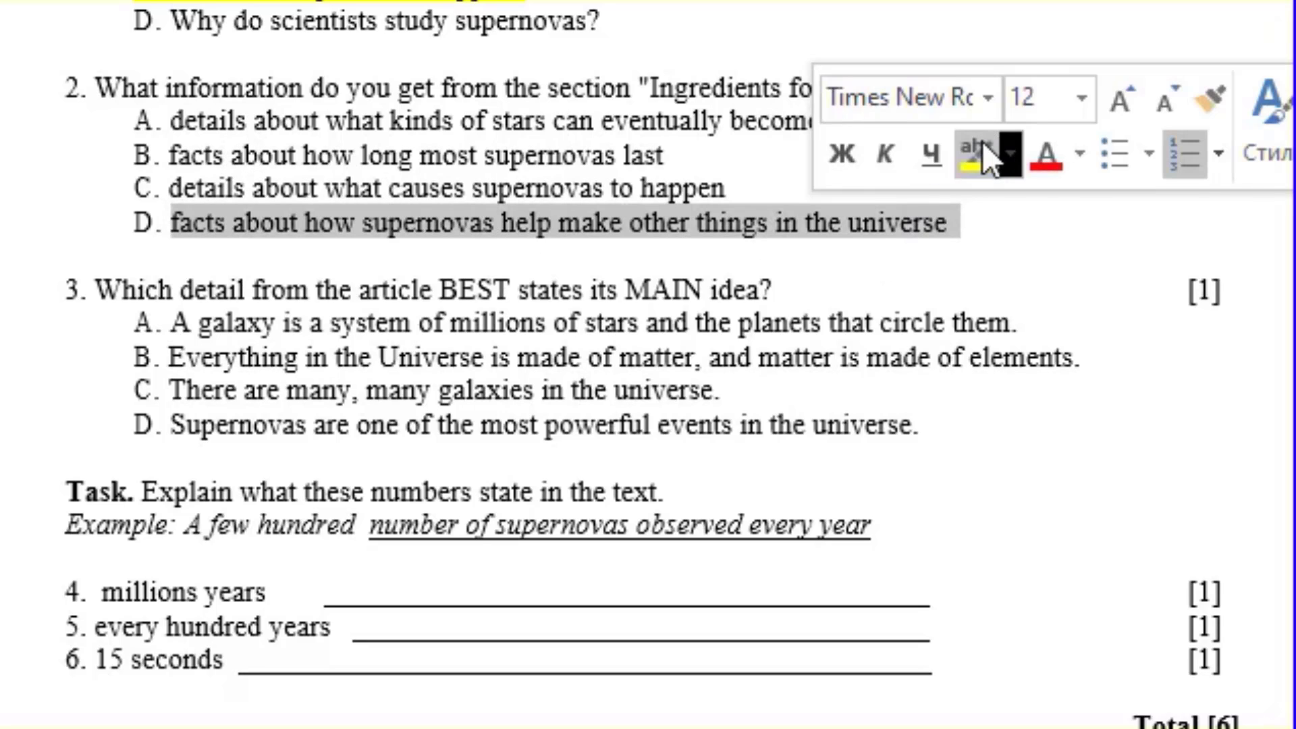
left_click(972, 153)
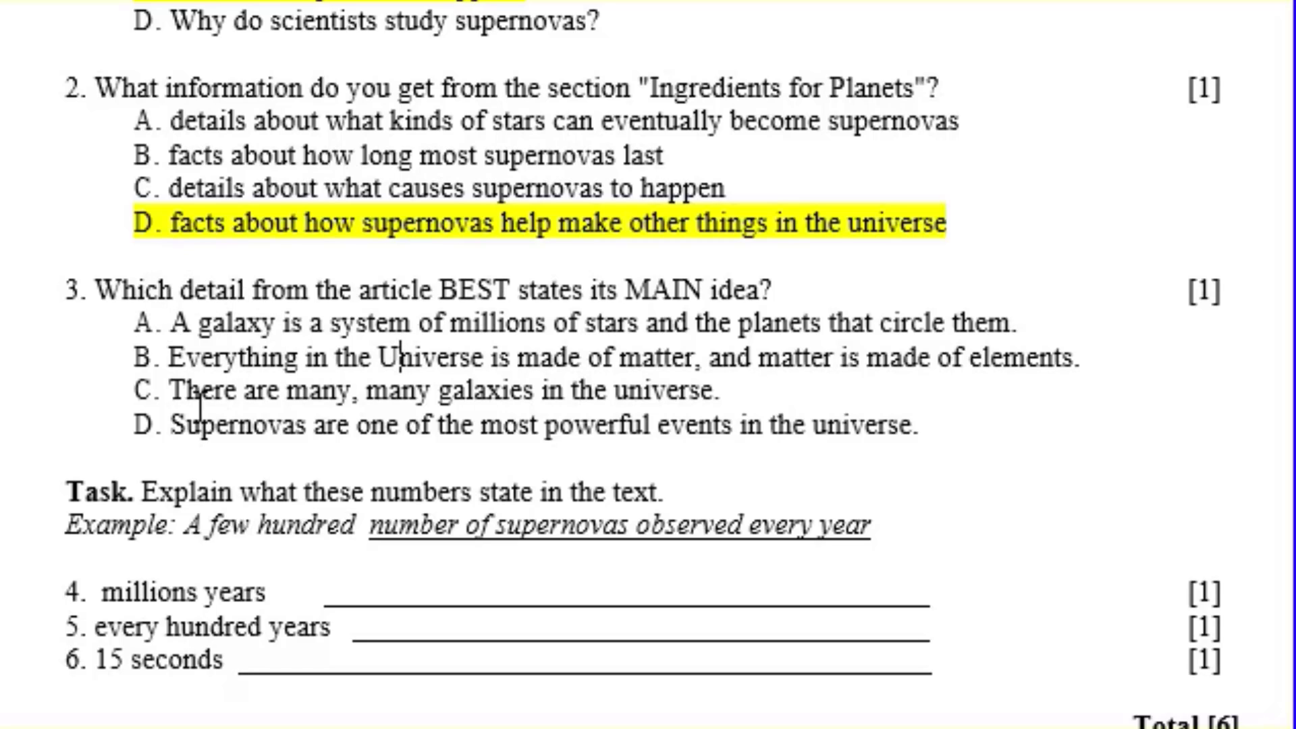
left_click_drag(292, 413, 928, 425)
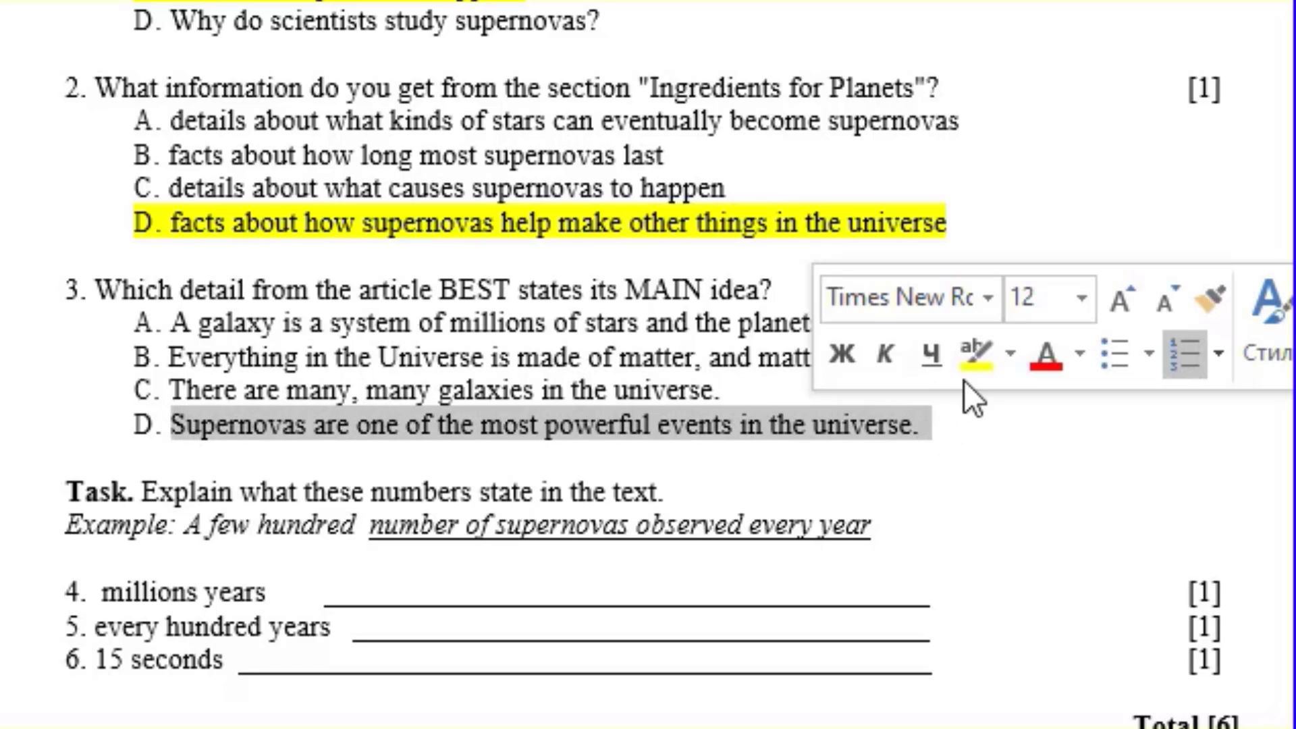
left_click(972, 358)
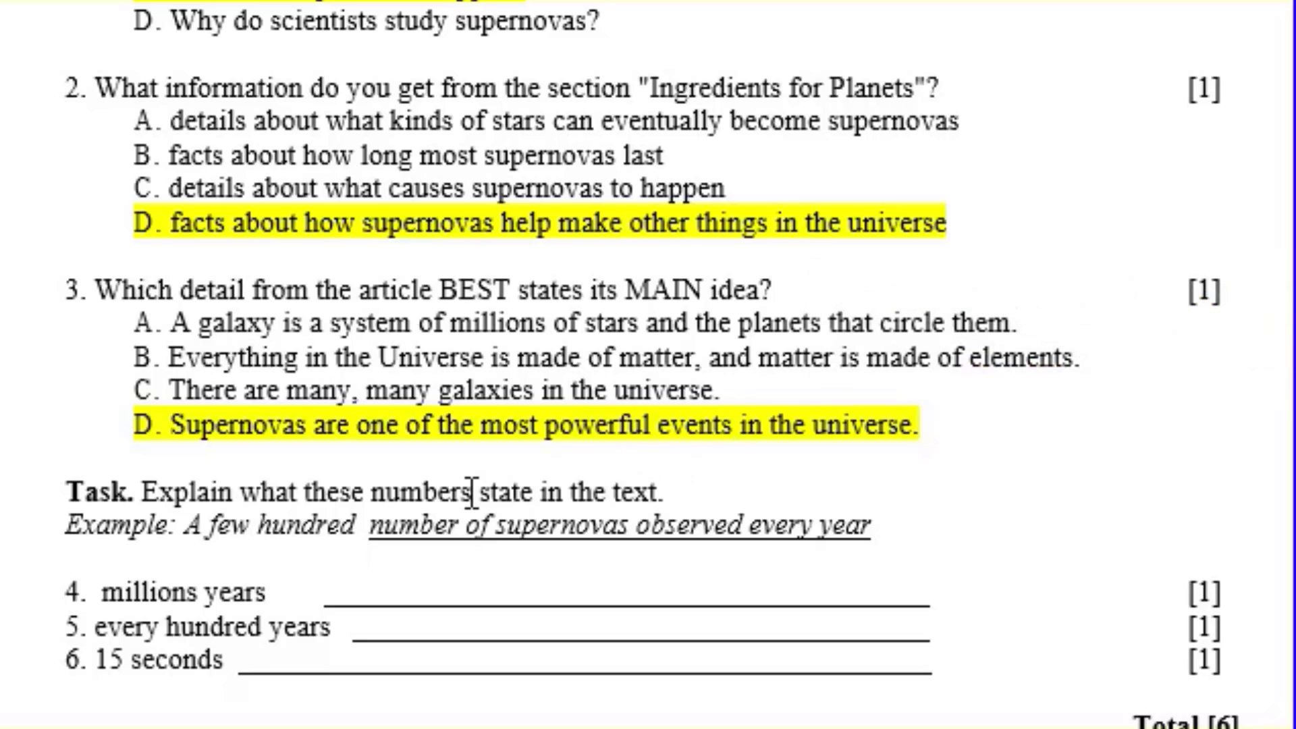
scroll(549, 492, "down", 1)
- Answer item 4 (millions years) with 'our solar system took ... to form'
scroll(439, 466, "down", 1)
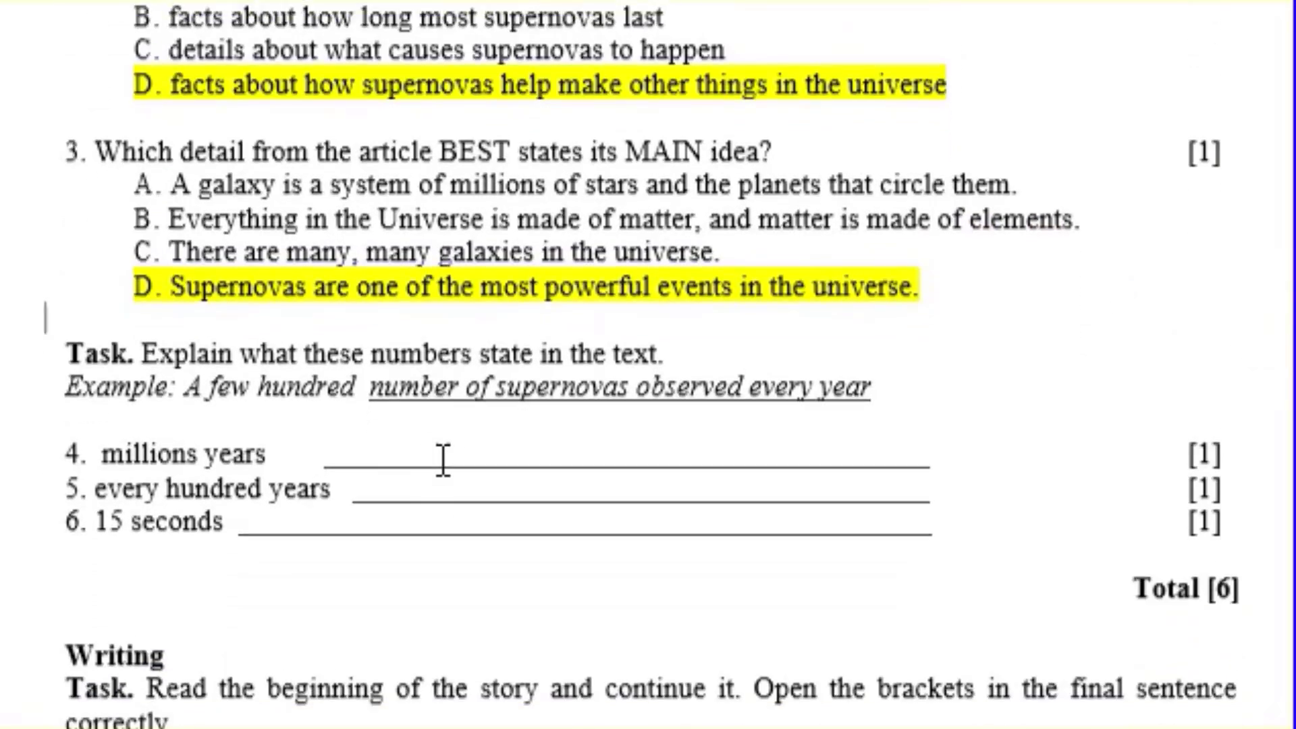
scroll(442, 454, "down", 1)
scroll(443, 455, "down", 1)
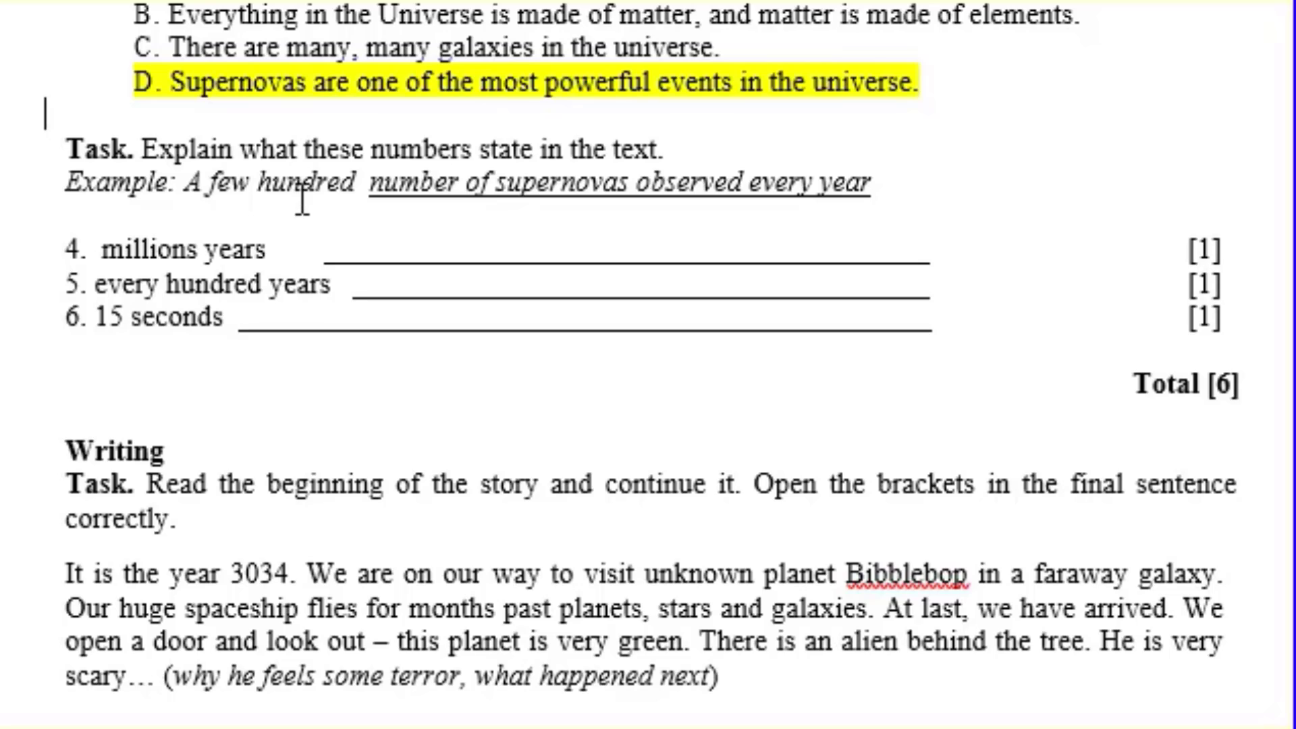
left_click(341, 251)
type("our solar system took ... to form")
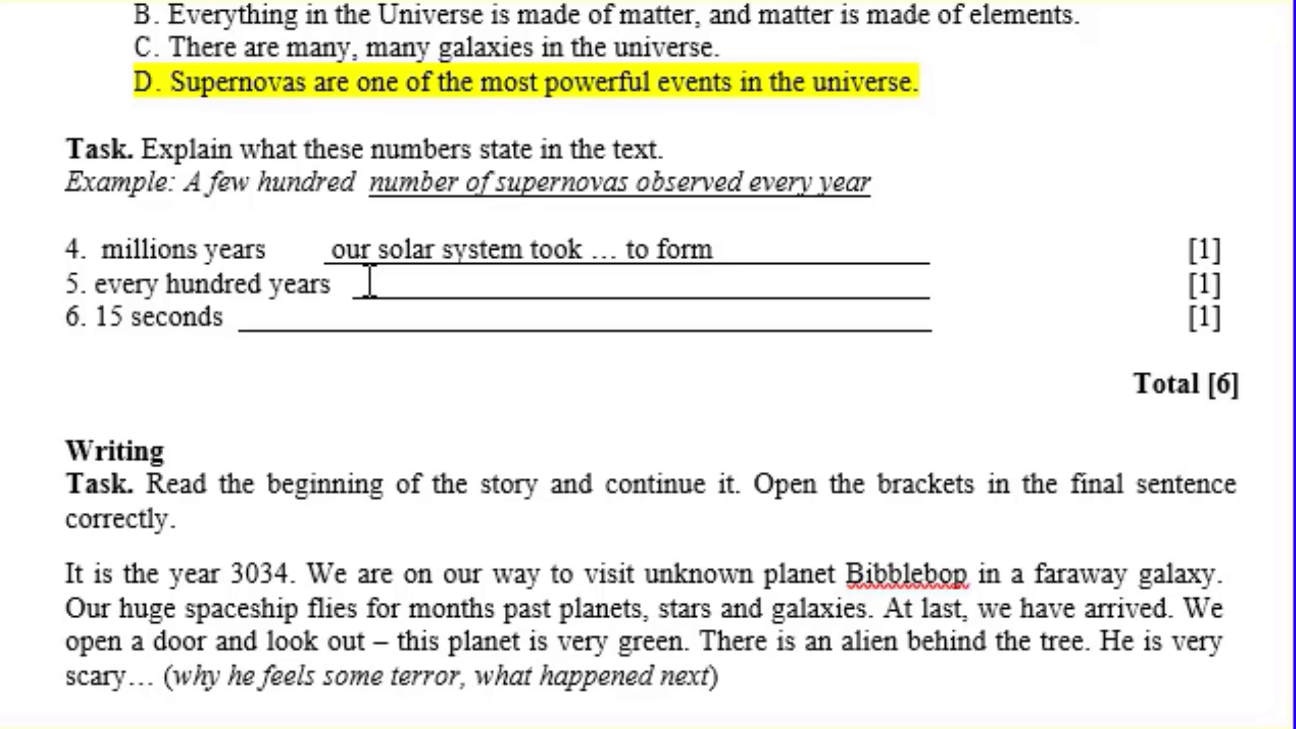
- Answer item 5 with 'There are two or three supernovas' and begin item 6 with 'The explosion of a Supernova lasts'
type("t")
key("BackSpace")
type("There ")
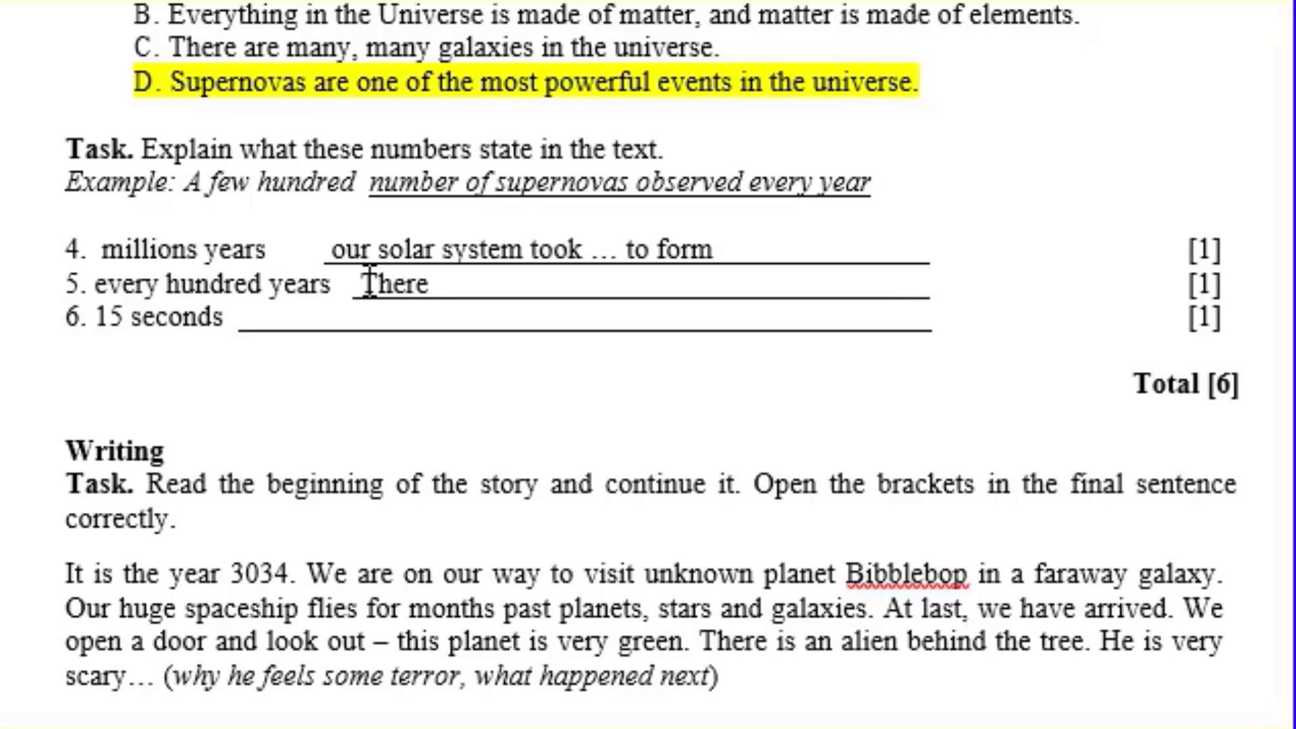
type("are t")
type("wo ")
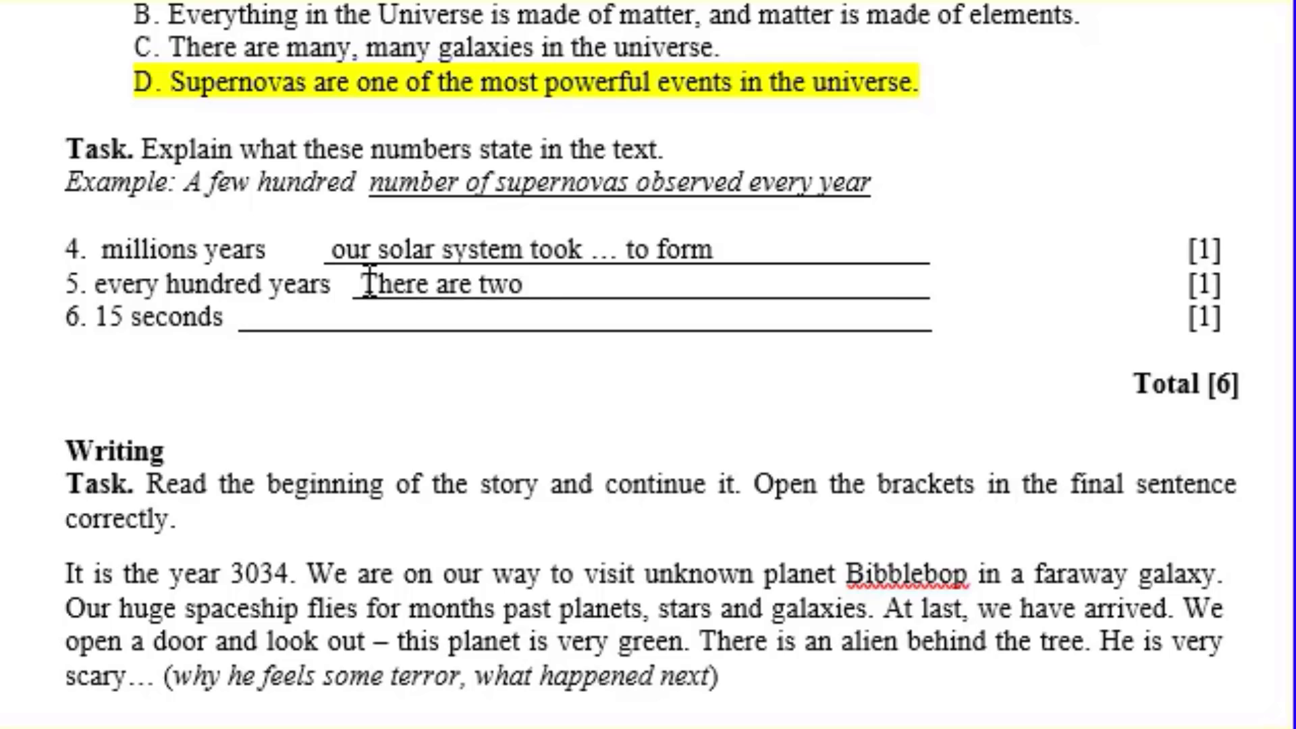
type("or there")
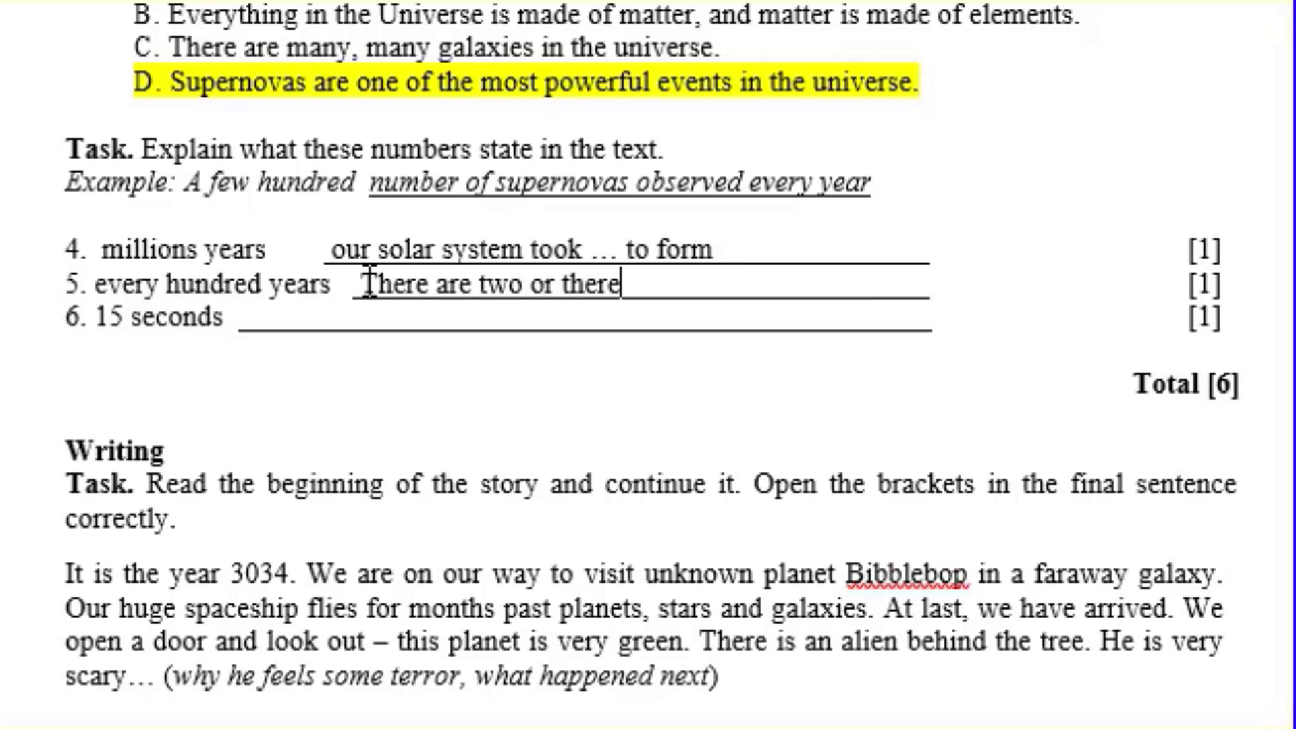
key("BackSpace")
key("BackSpace")
key("BackSpace")
key("BackSpace")
type("t")
key("BackSpace")
type("re")
type("e ")
type("super")
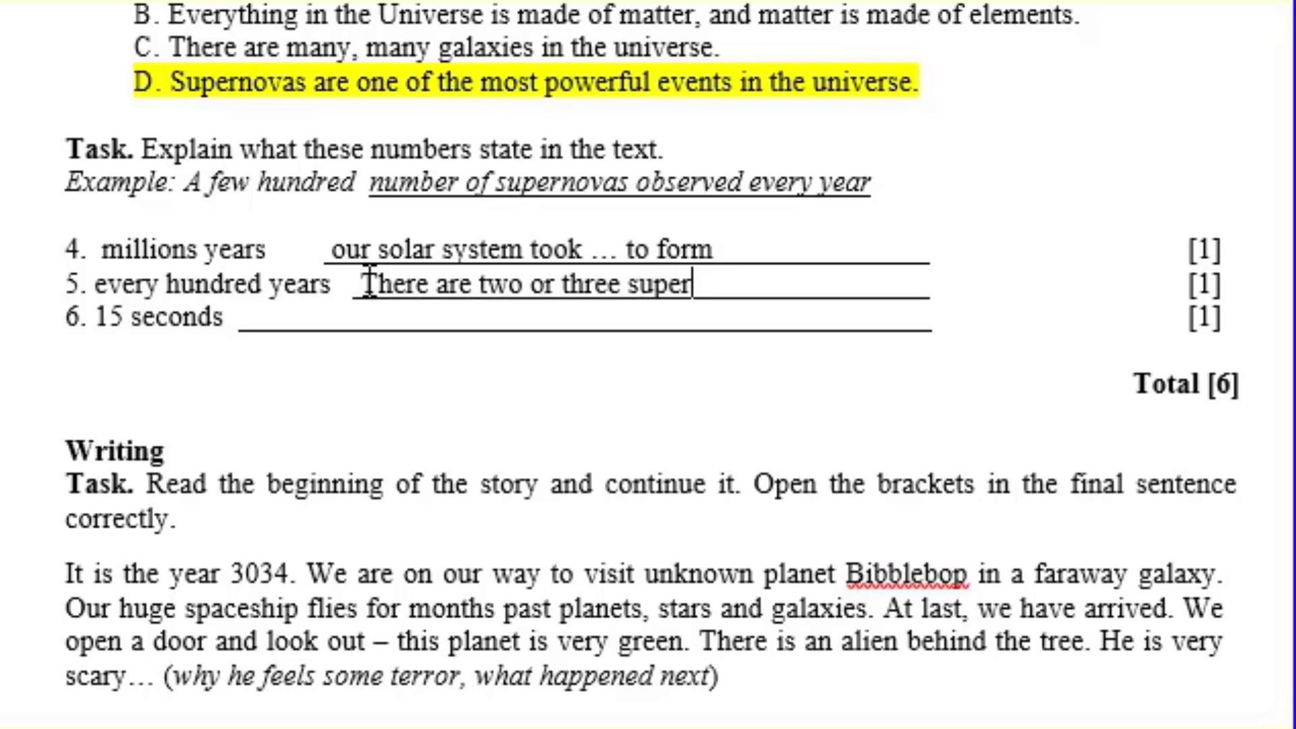
type("nova")
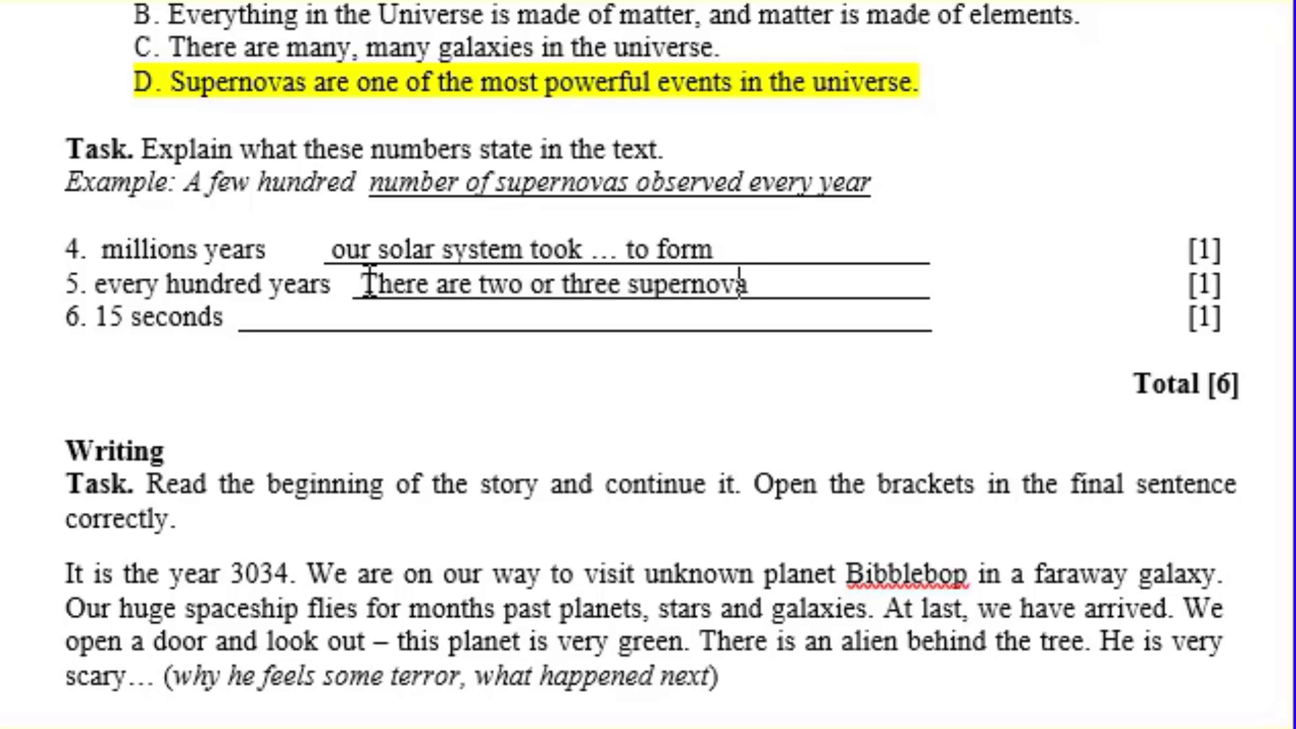
type("s")
left_click(259, 323)
type("T")
type("he ")
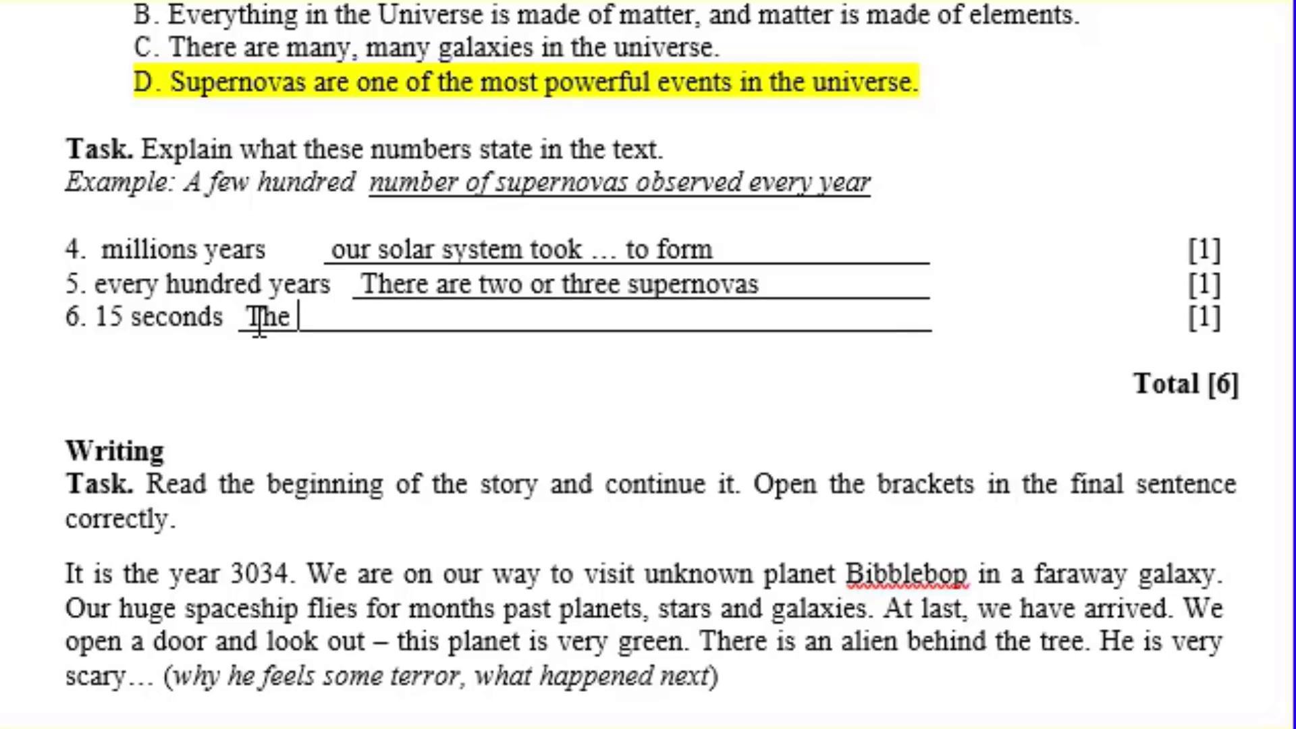
type("expl")
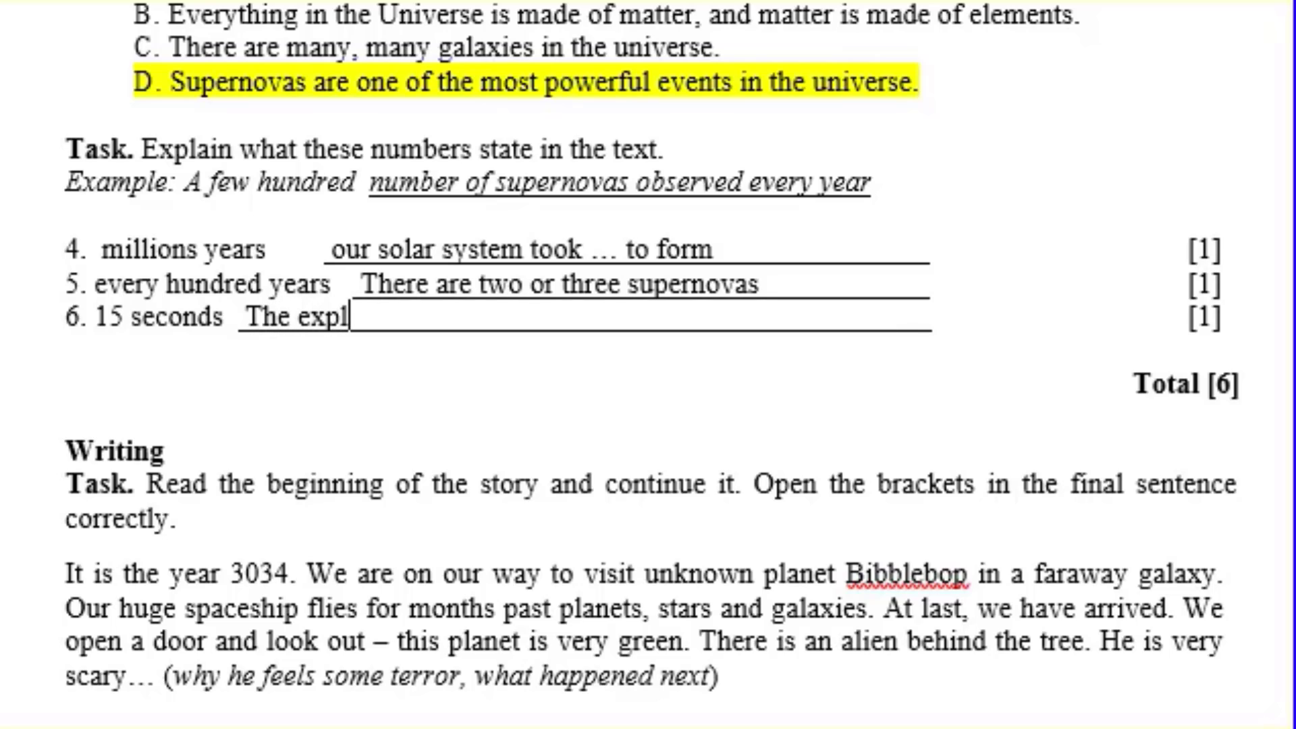
type("os")
type("ion o")
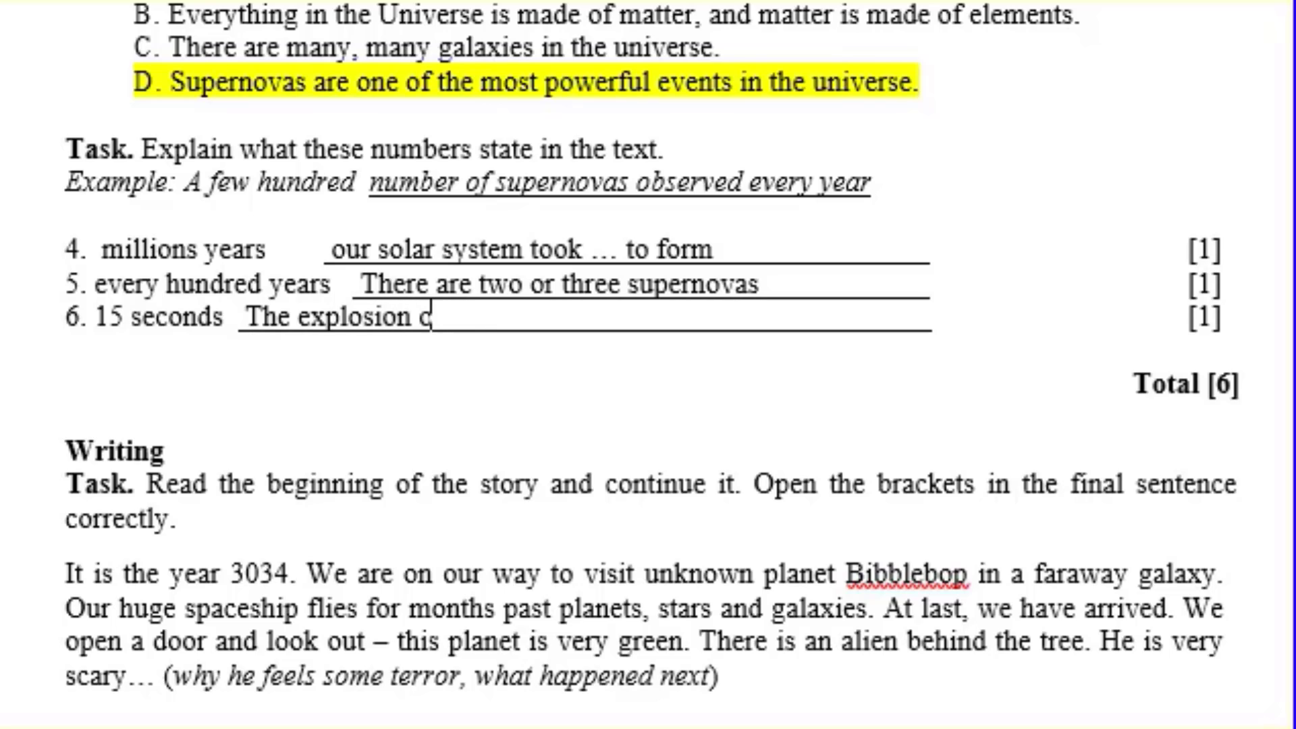
type("f ")
type("a S")
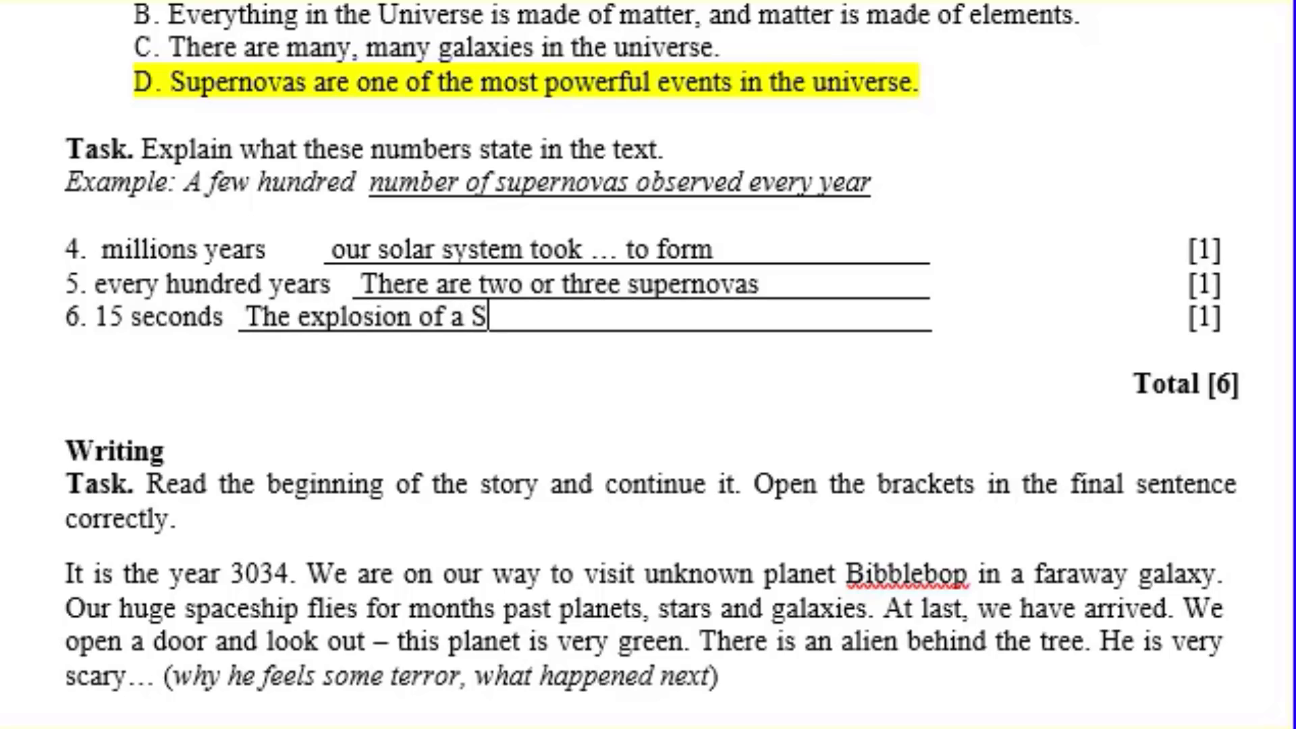
type("upern")
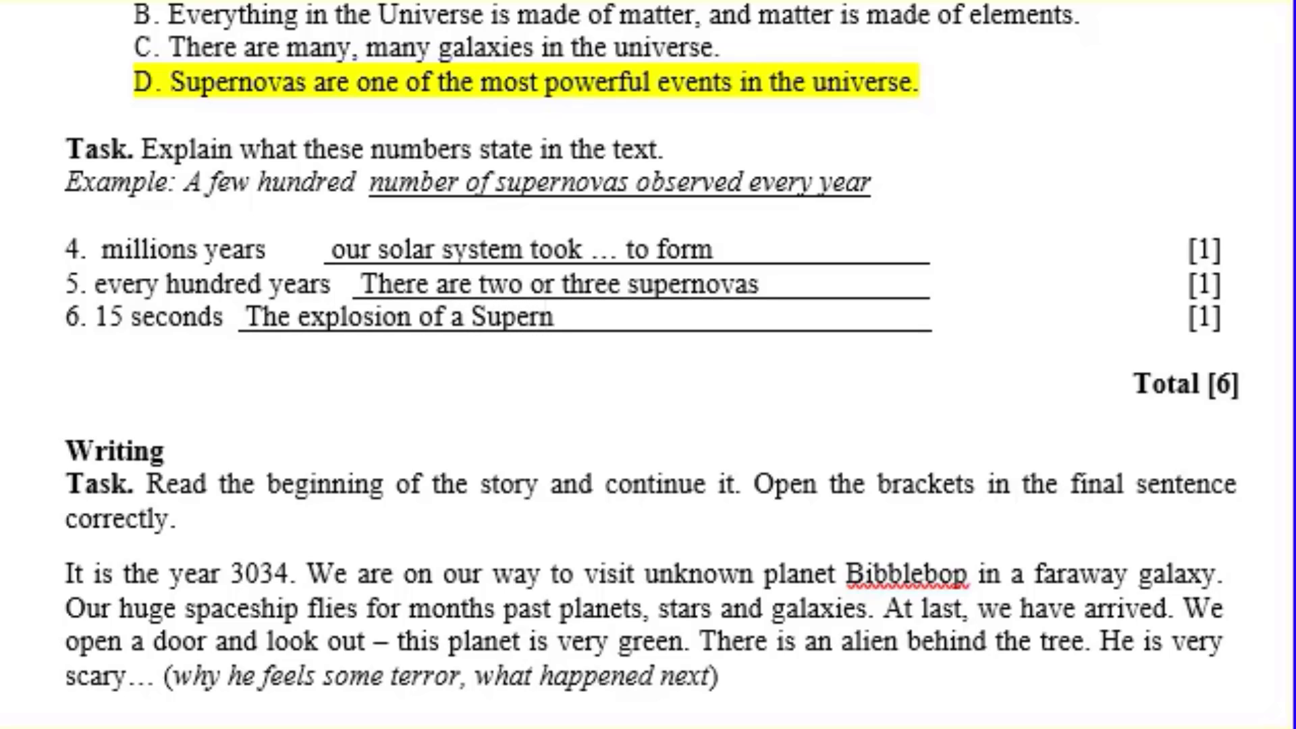
type("ov")
type("a last")
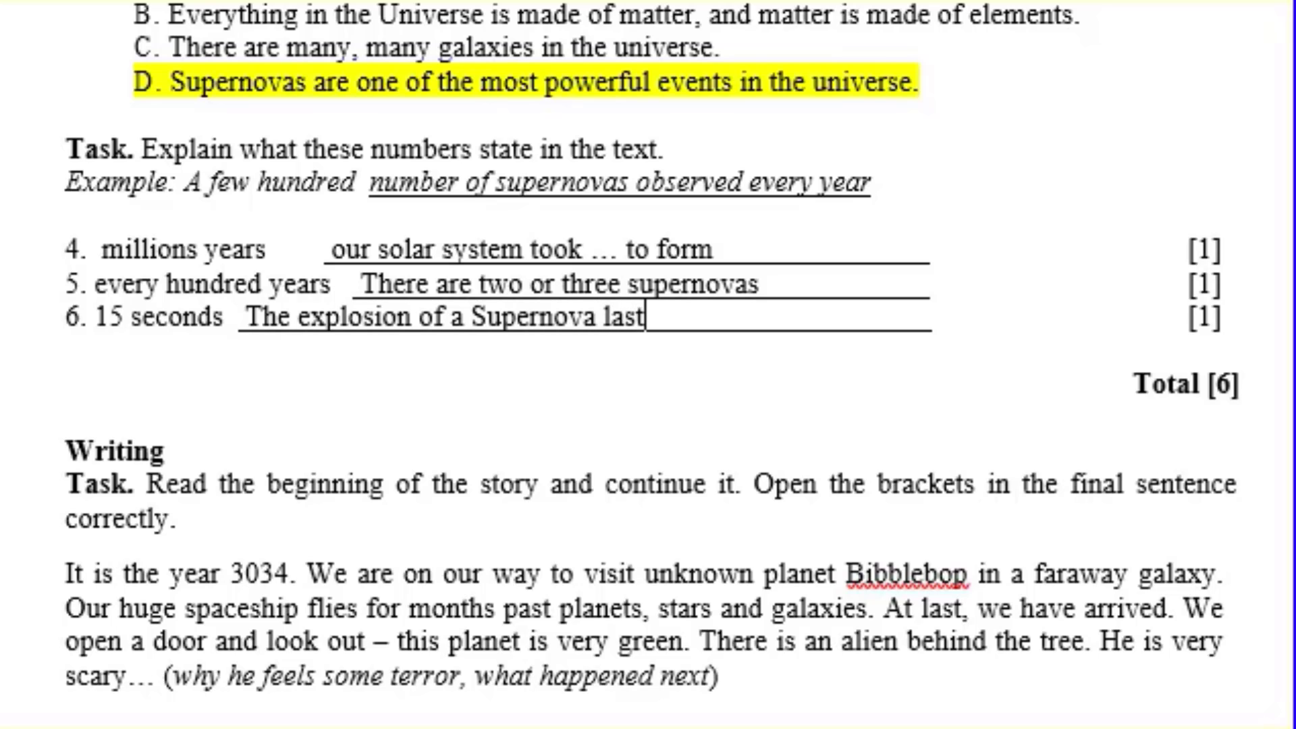
type("s")
scroll(248, 351, "down", 2)
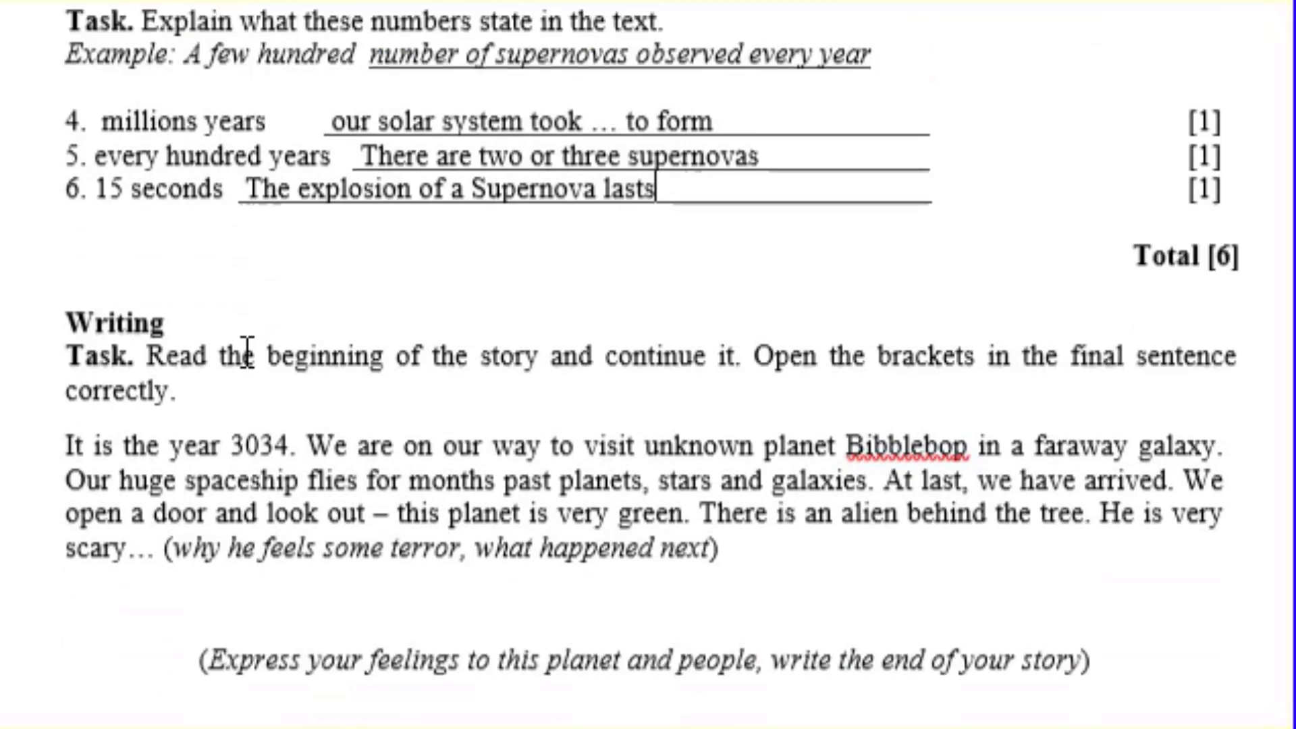
scroll(247, 352, "down", 2)
scroll(248, 354, "down", 1)
scroll(248, 351, "down", 1)
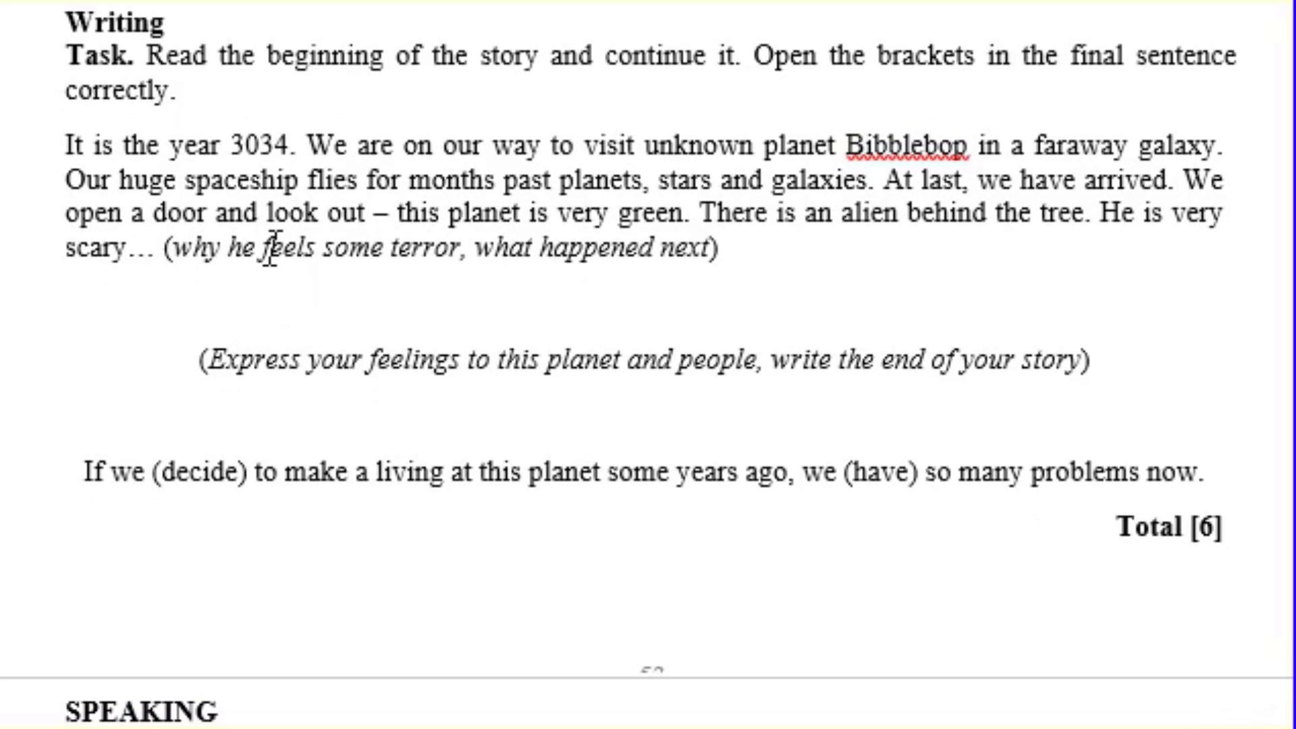
double_click(120, 22)
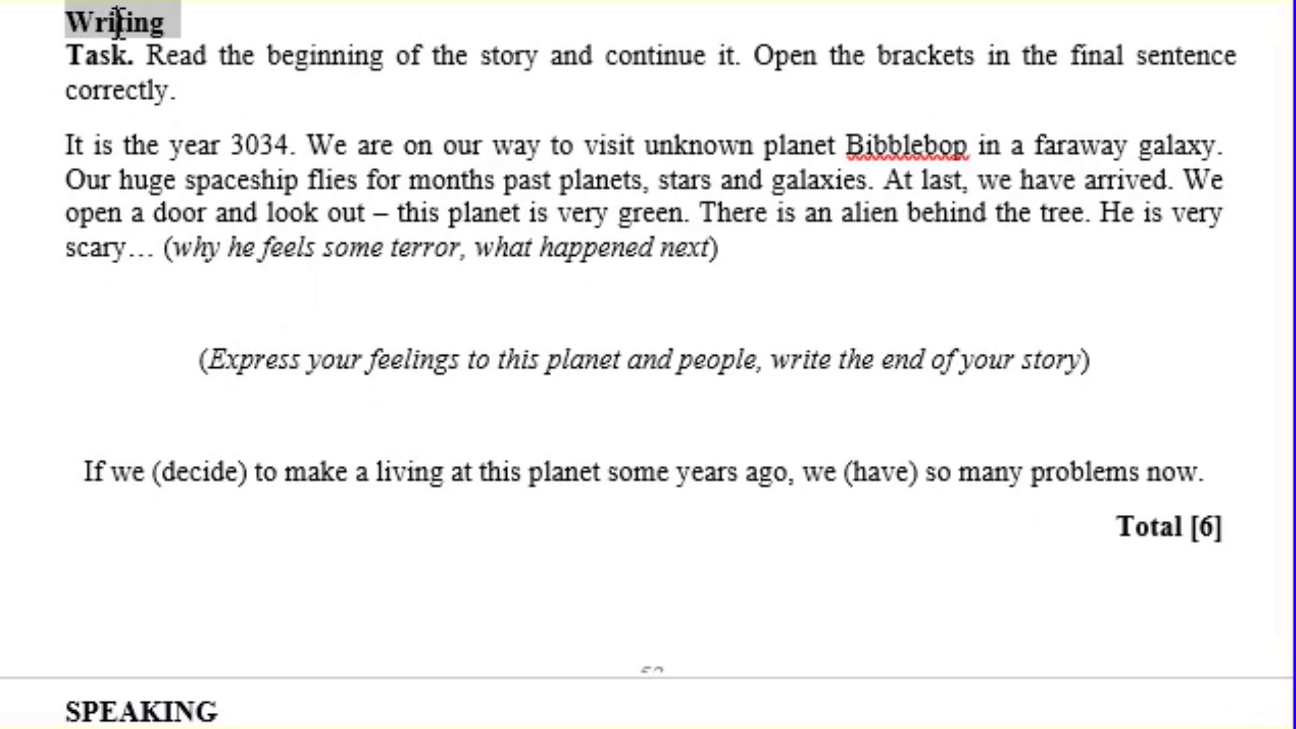
left_click(164, 135)
mouse_move(61, 57)
left_mouse_down()
mouse_move(1205, 486)
mouse_move(1242, 474)
left_mouse_up()
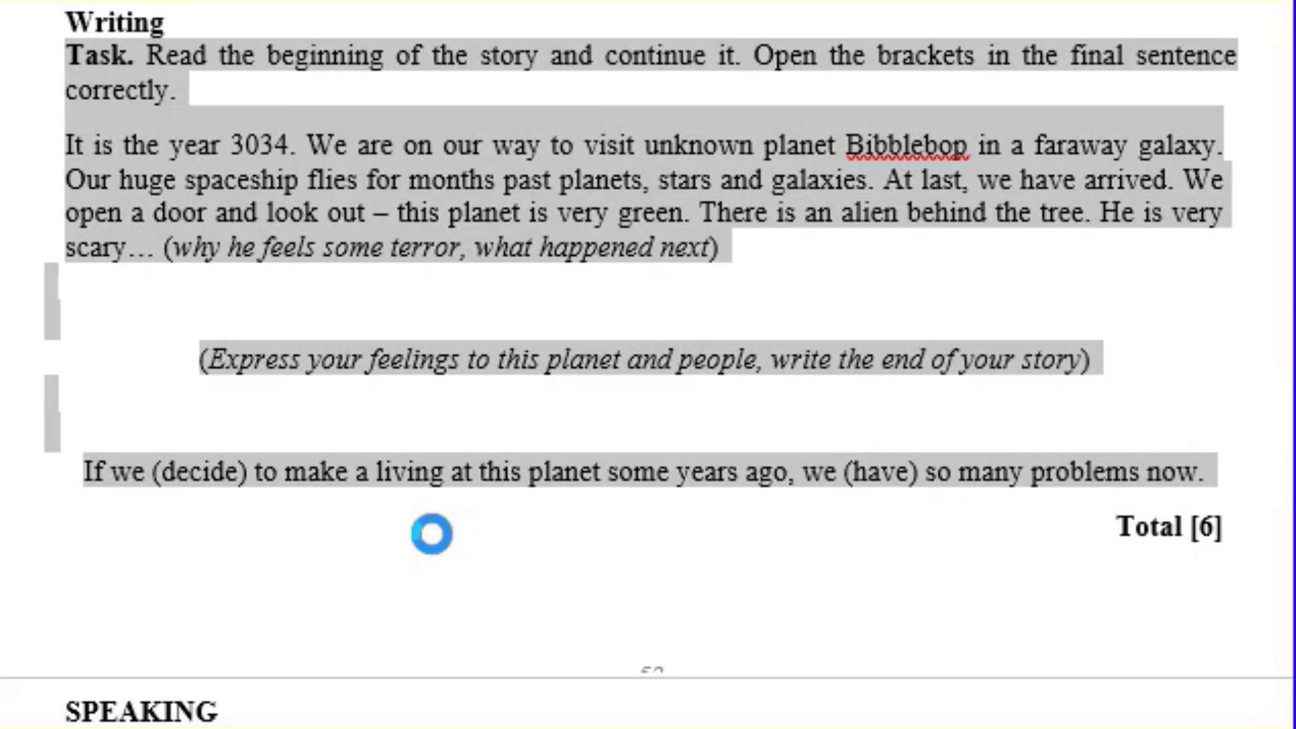
left_click(456, 439)
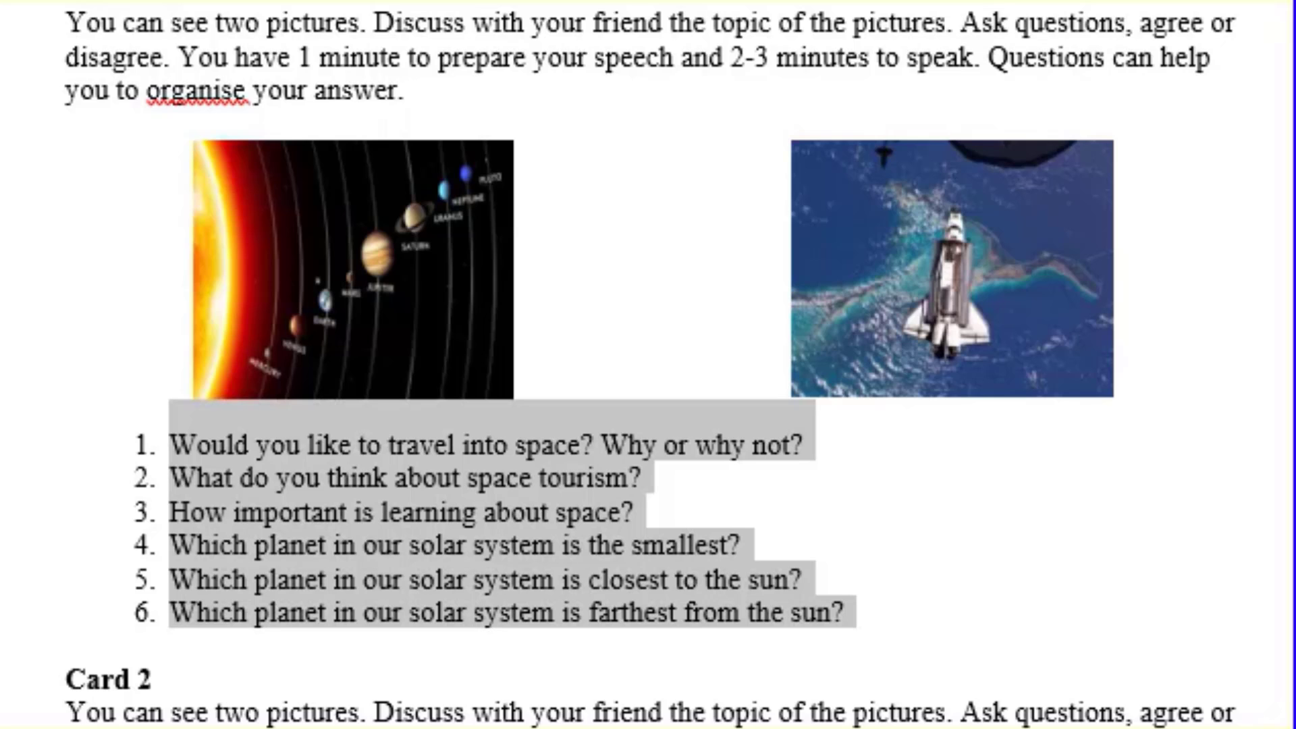
- Select the Speaking instructions, the Card 1 heading and the Card 1 instructions paragraph
left_click(311, 22)
scroll(353, 121, "up", 3)
scroll(347, 124, "up", 3)
scroll(353, 121, "down", 3)
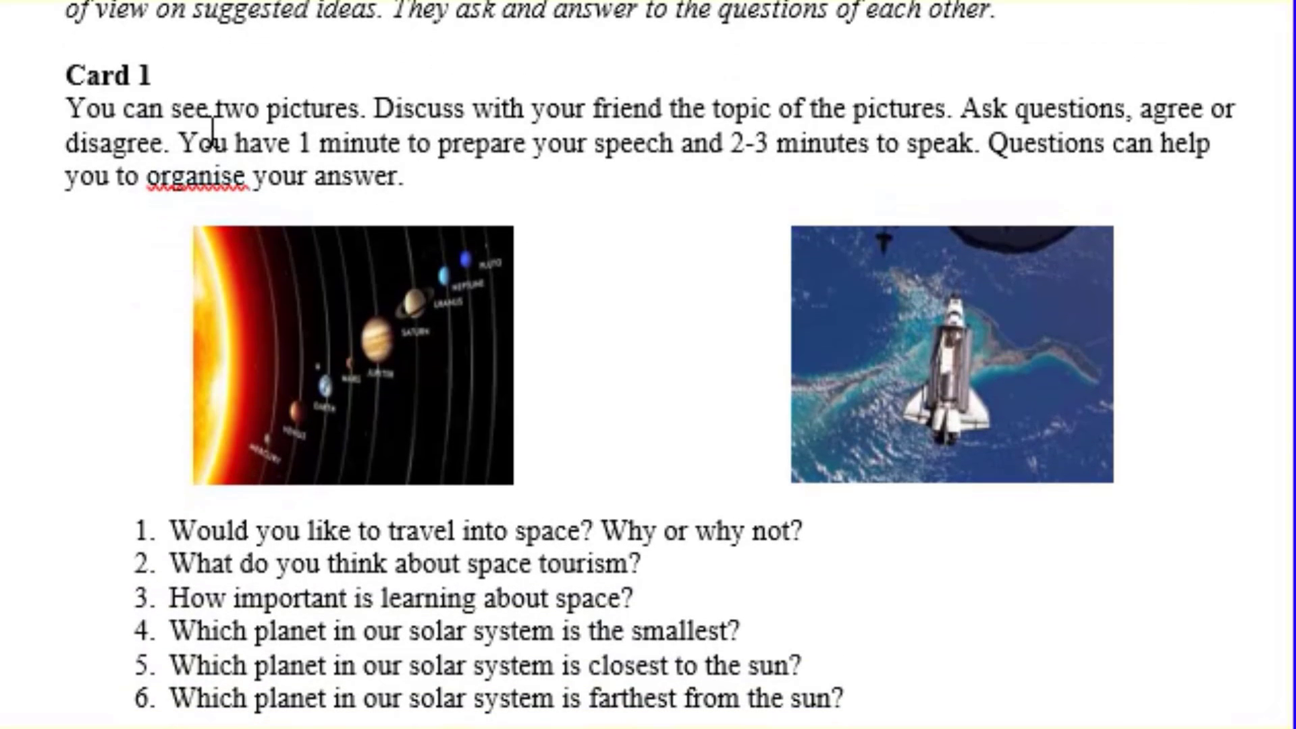
left_click_drag(162, 64, 297, 177)
scroll(119, 152, "up", 4)
left_click_drag(72, 107, 182, 145)
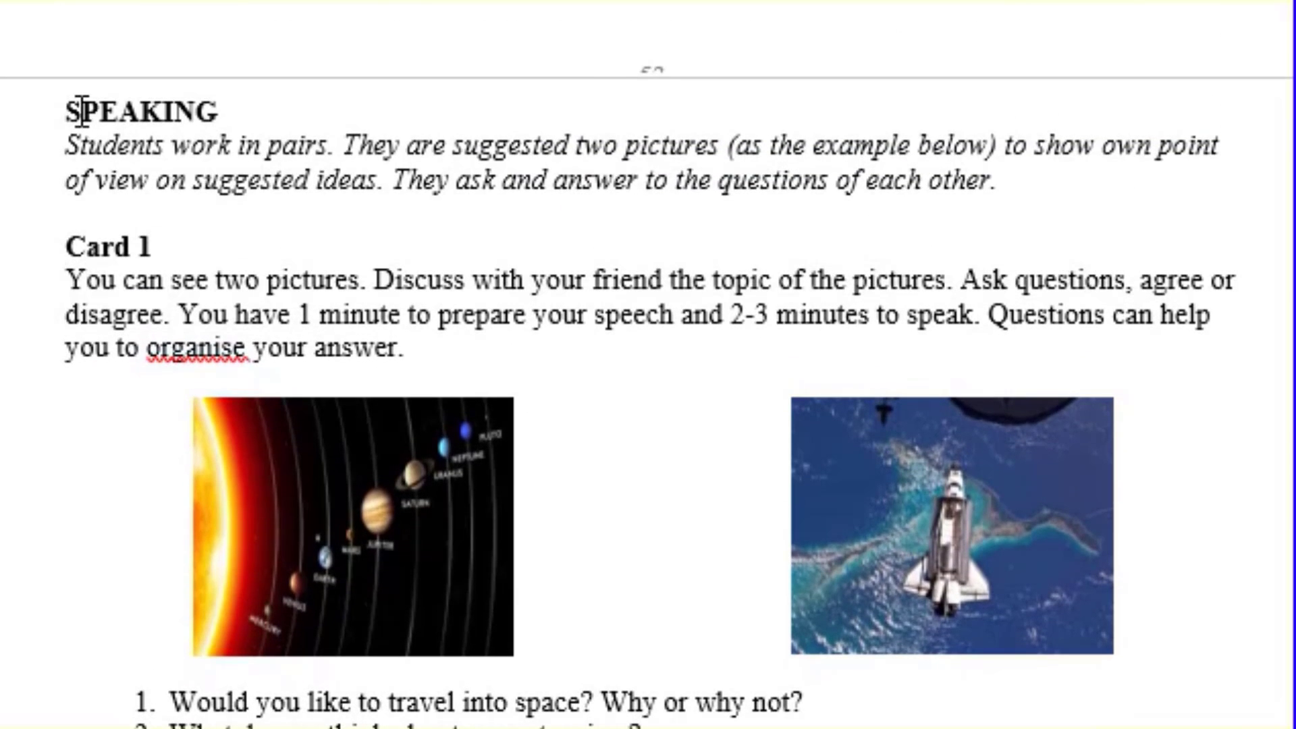
mouse_move(66, 145)
left_mouse_down()
mouse_move(767, 203)
mouse_move(989, 162)
mouse_move(996, 180)
left_mouse_up()
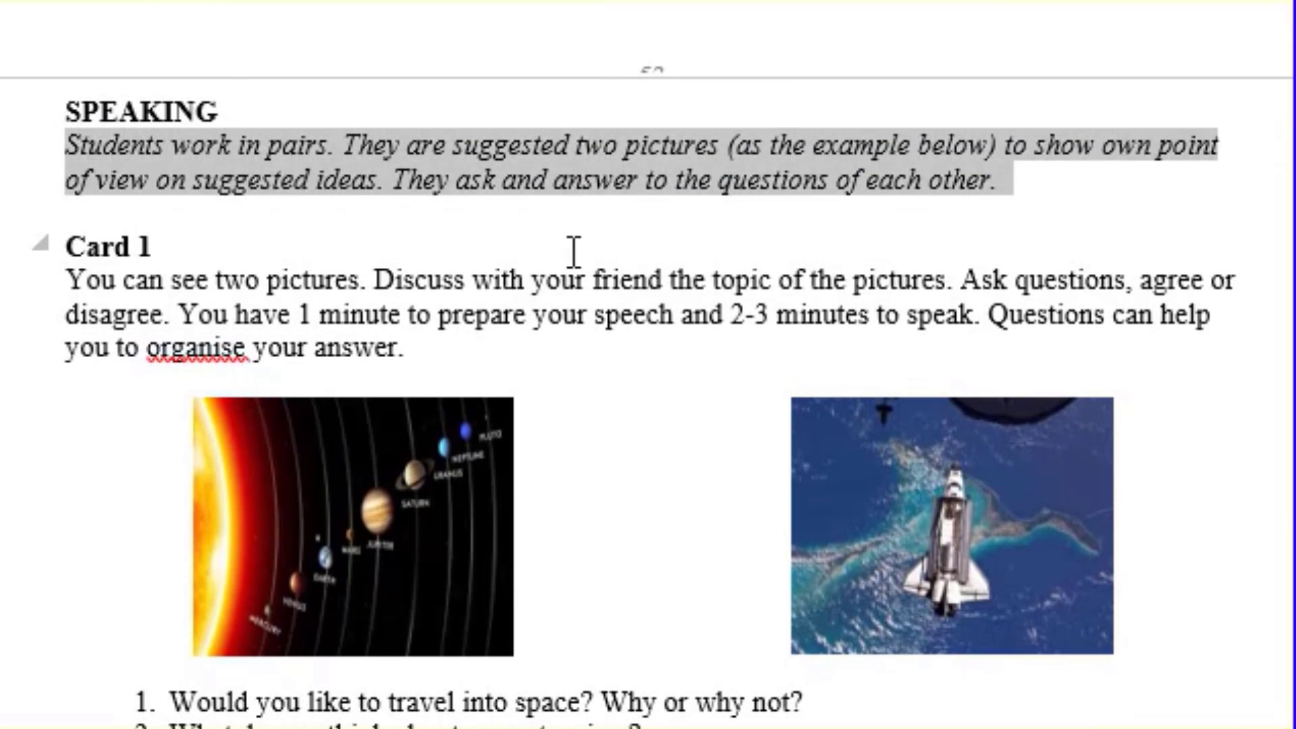
double_click(84, 246)
left_click_drag(88, 280, 486, 374)
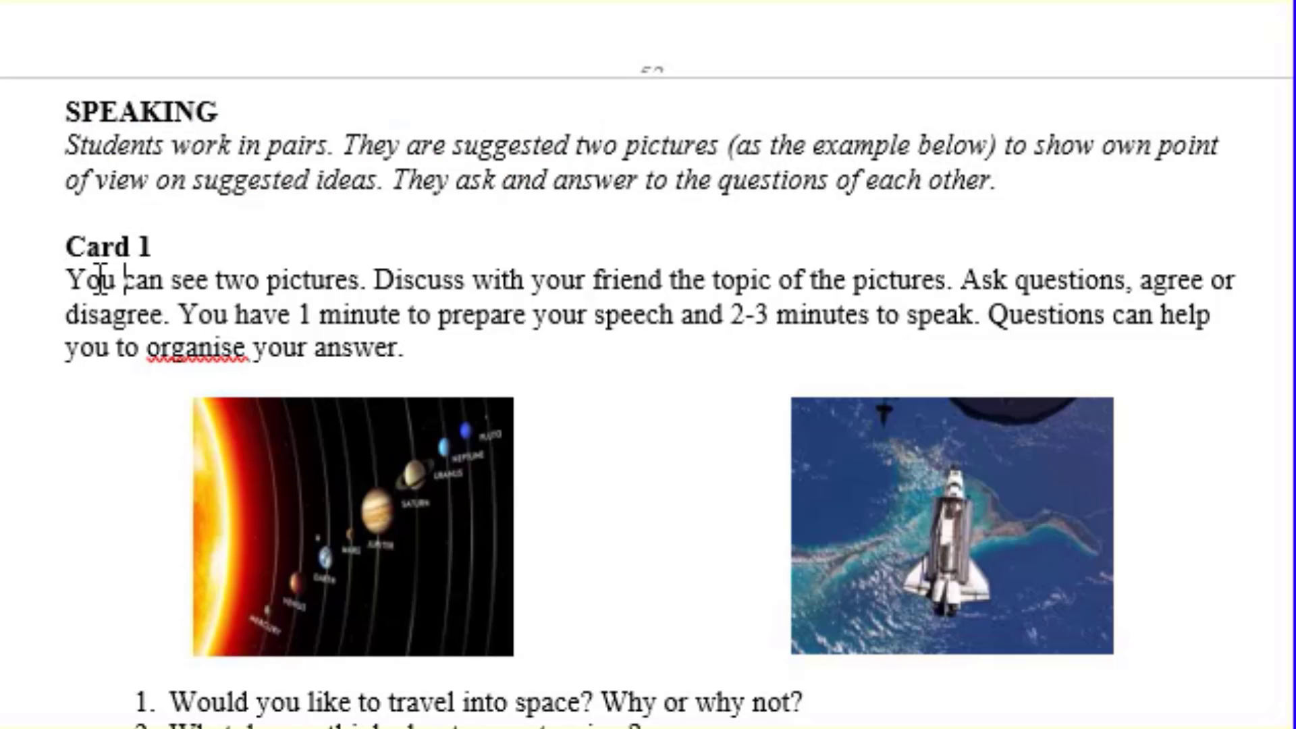
scroll(486, 373, "down", 4)
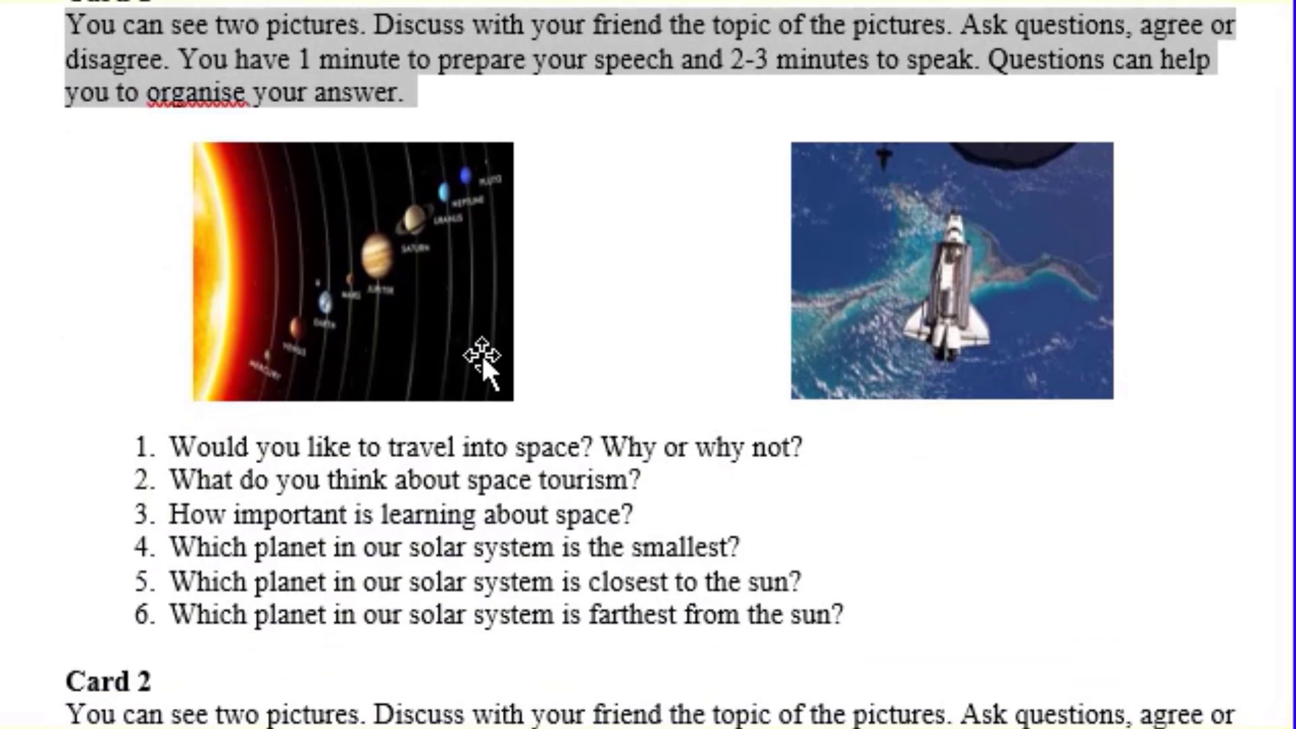
scroll(486, 353, "down", 1)
- Below question 6, type '1) I would like to go to space, I would like to see the planets and our galaxy'
left_click(120, 548)
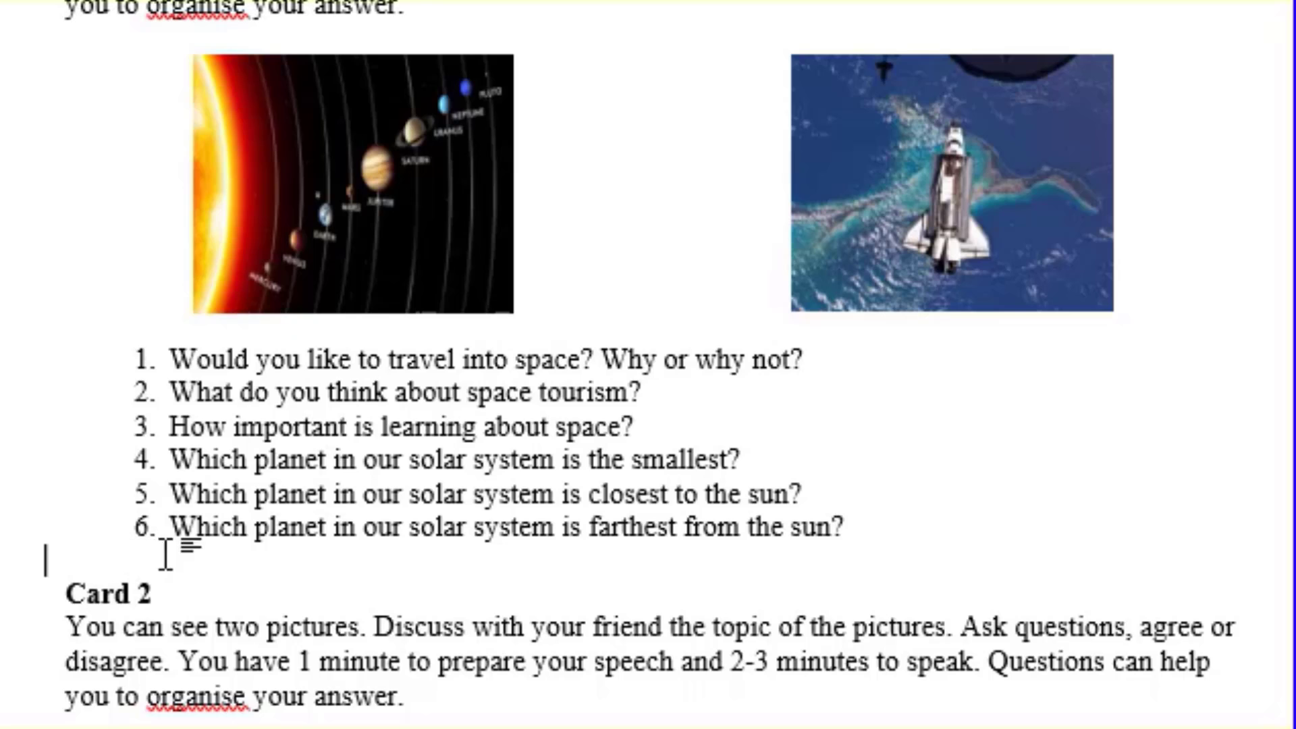
key("Return")
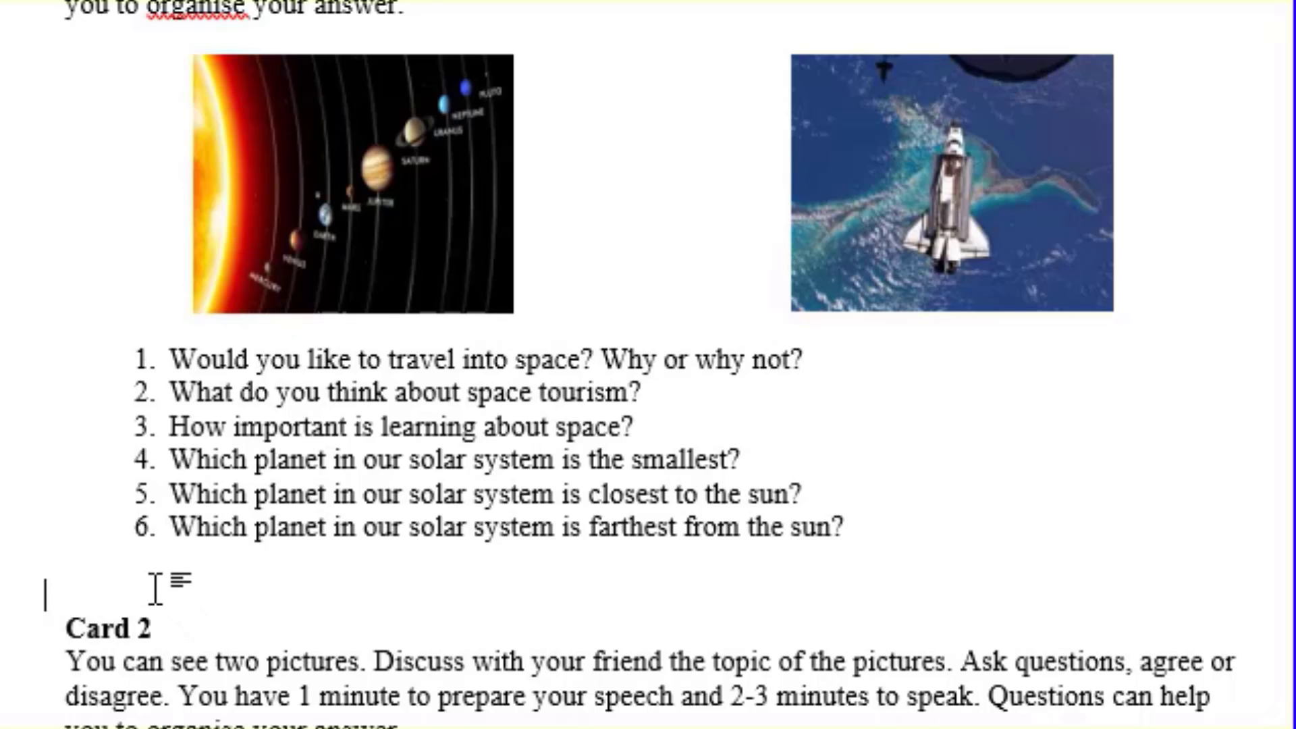
type("1")
type(") I ")
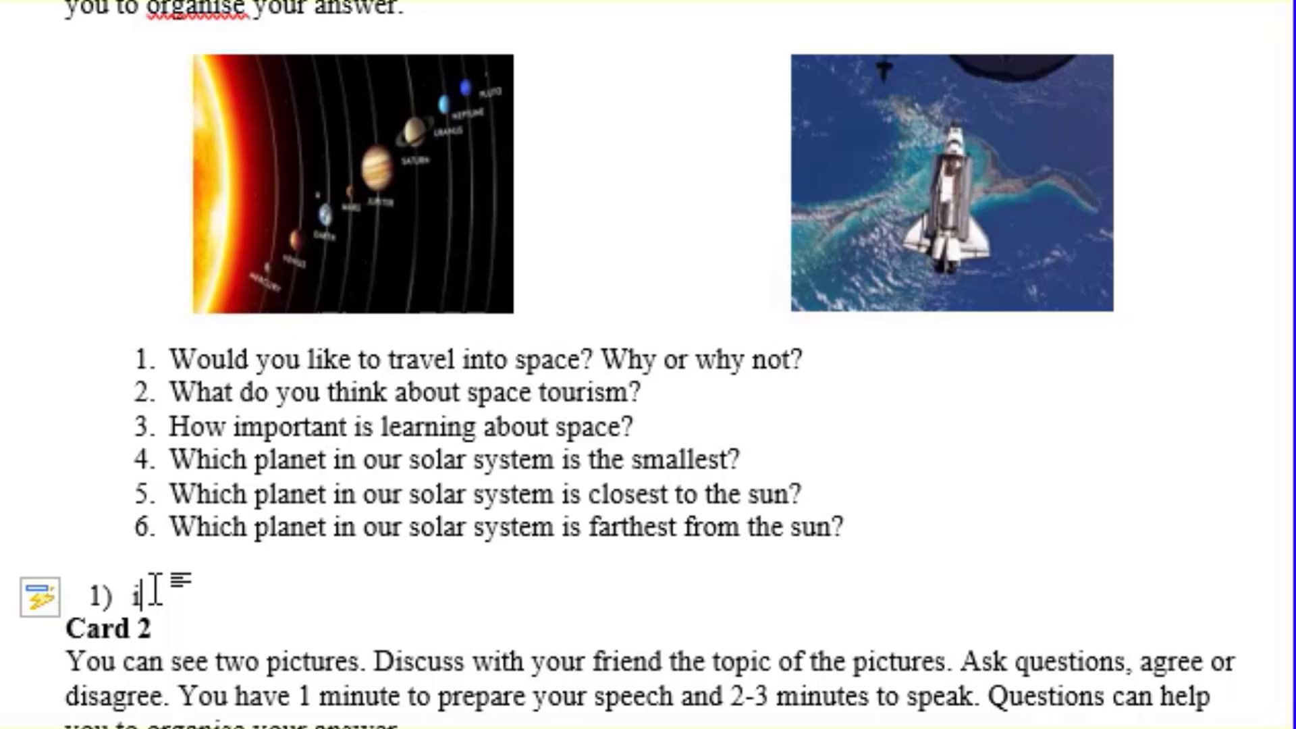
type("wo")
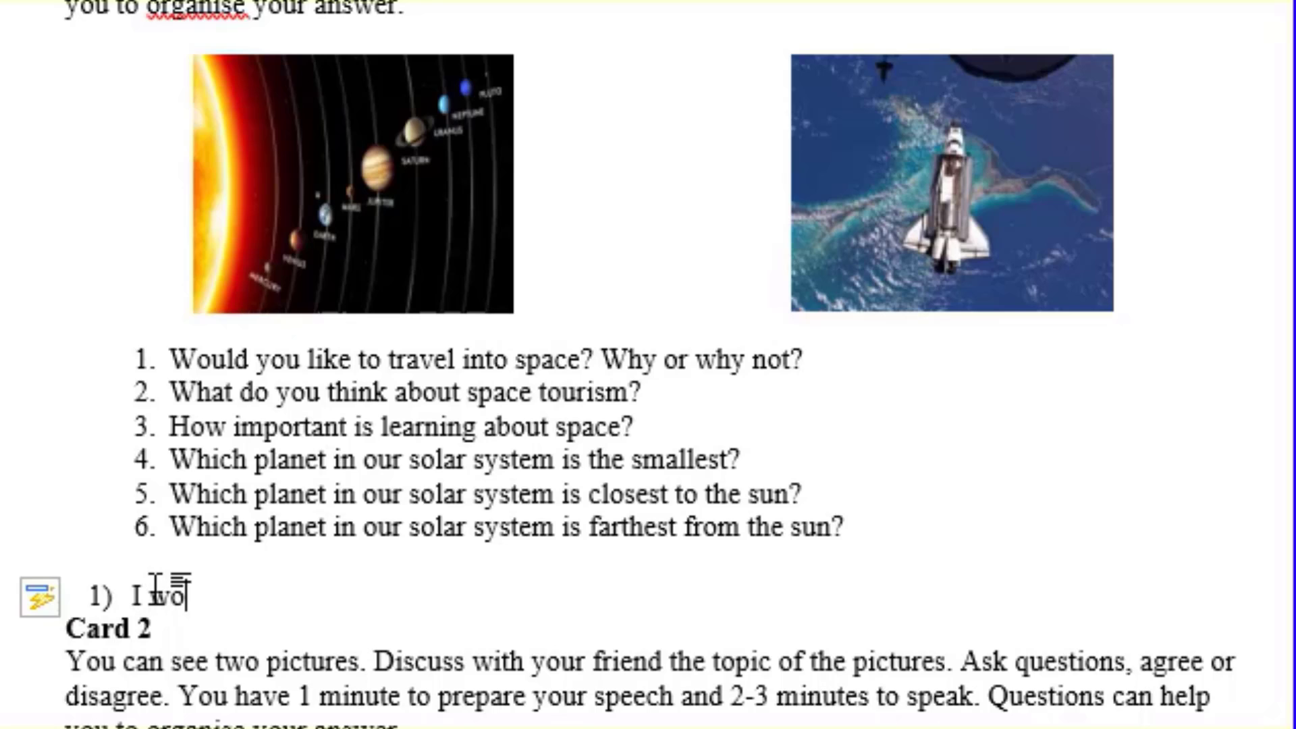
type("uld lik")
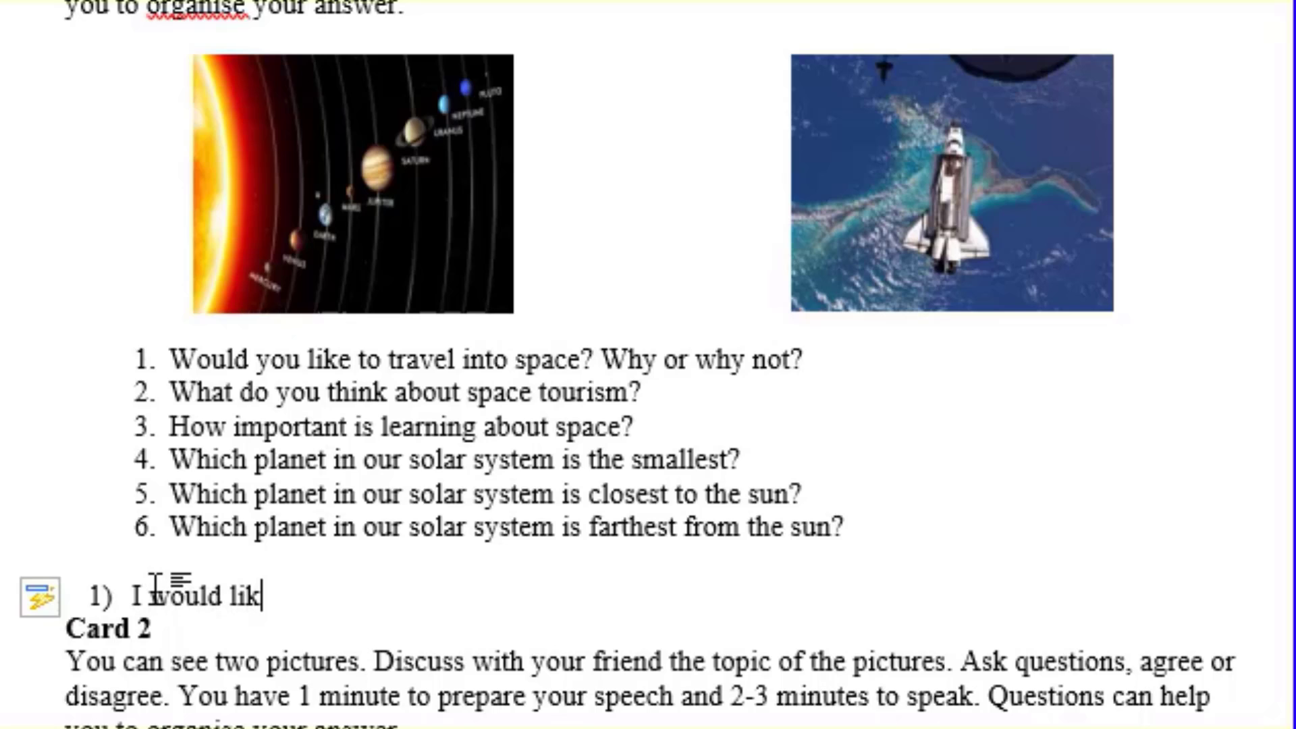
type("e")
type(" to go ")
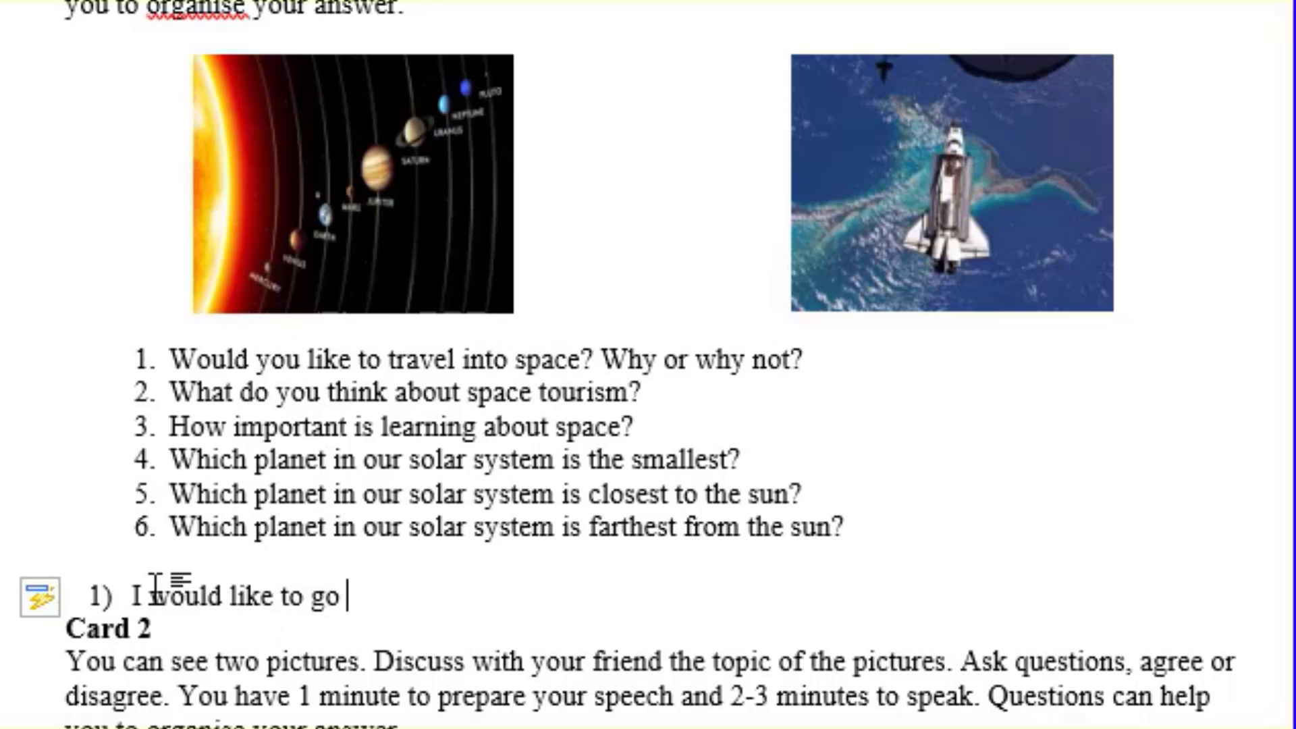
type("to s")
type("pace")
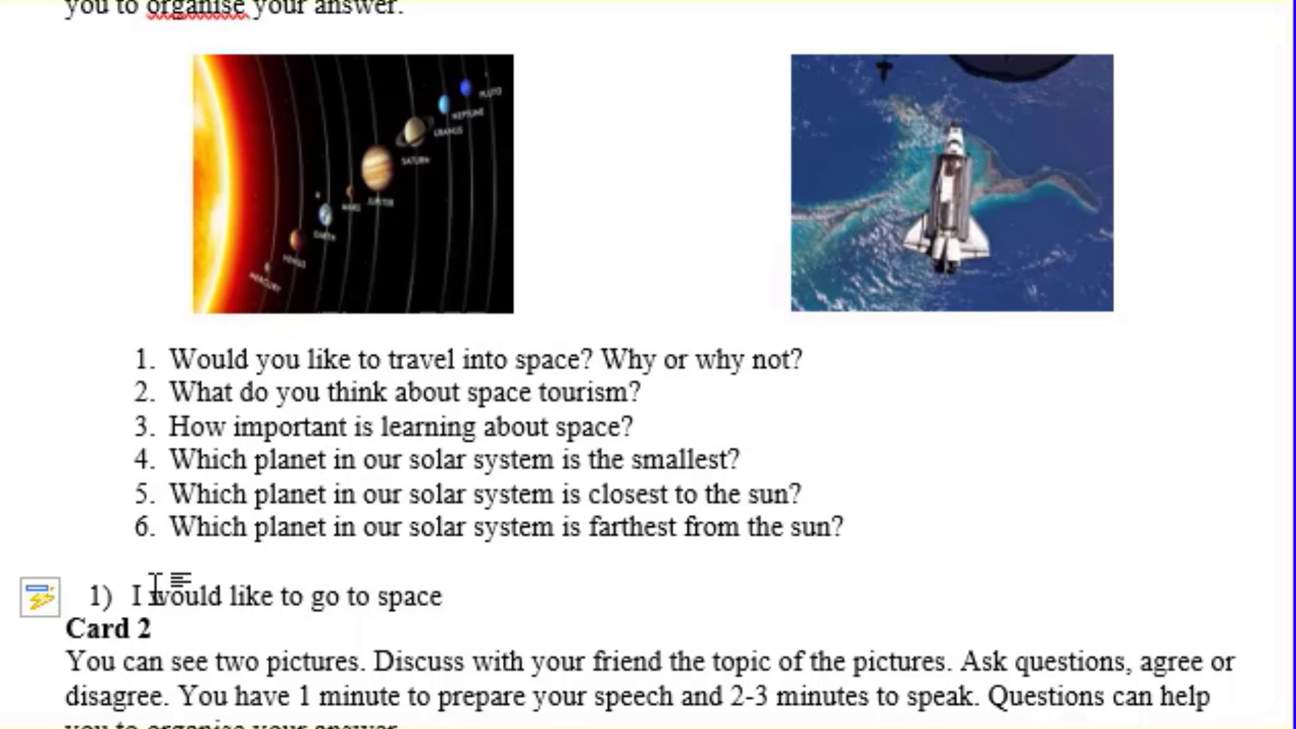
type(", I ")
type("would ")
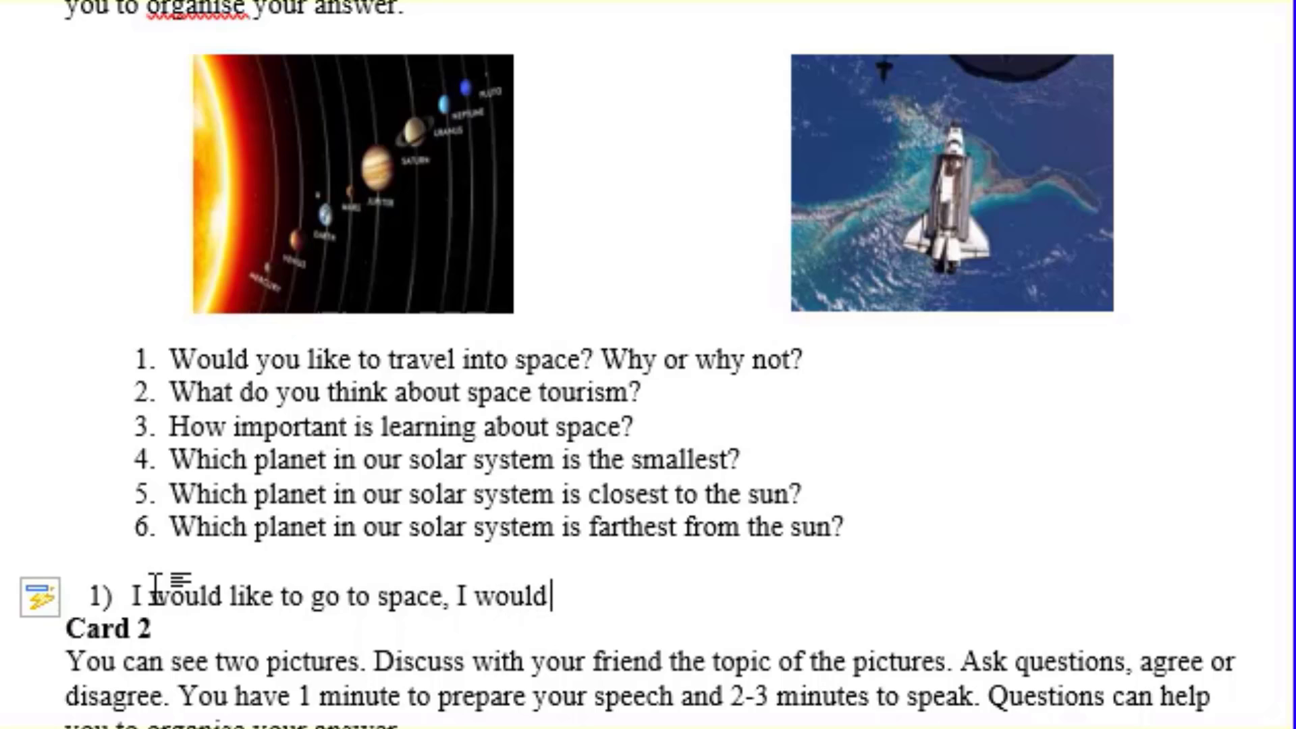
type("like t")
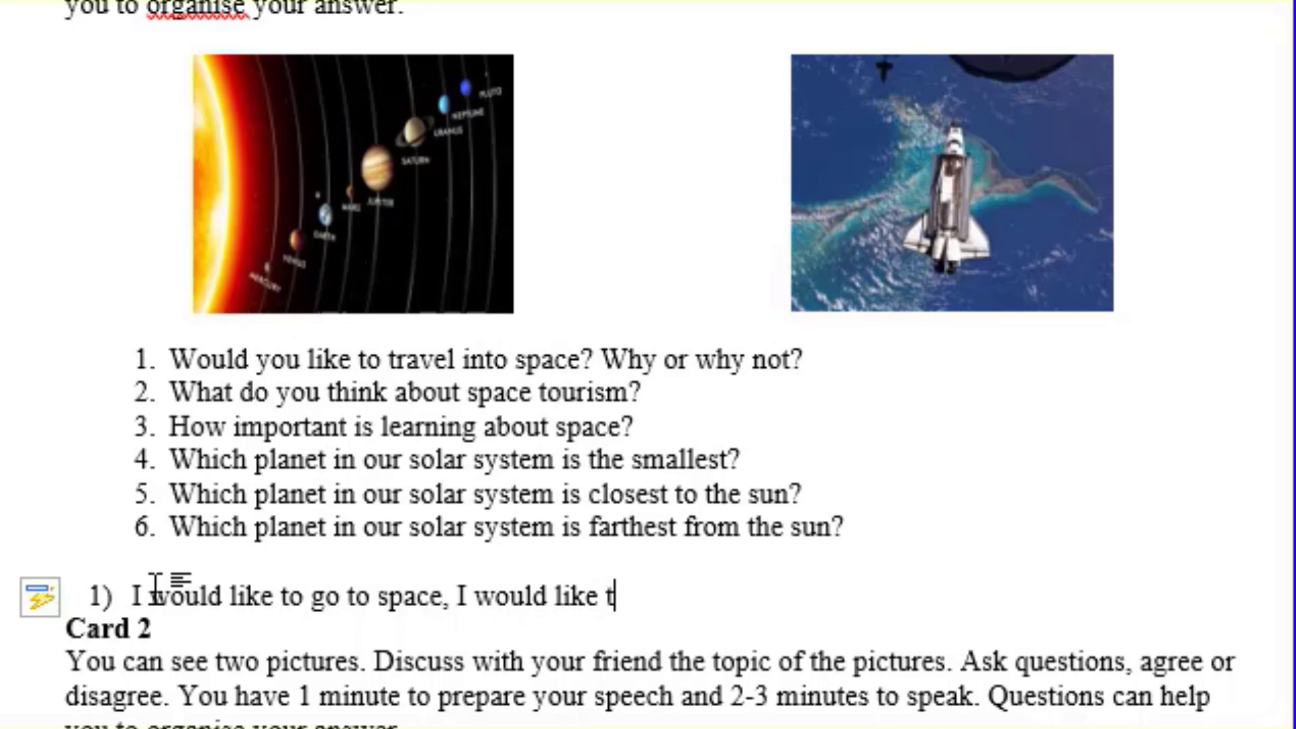
type("o s")
type("ee th")
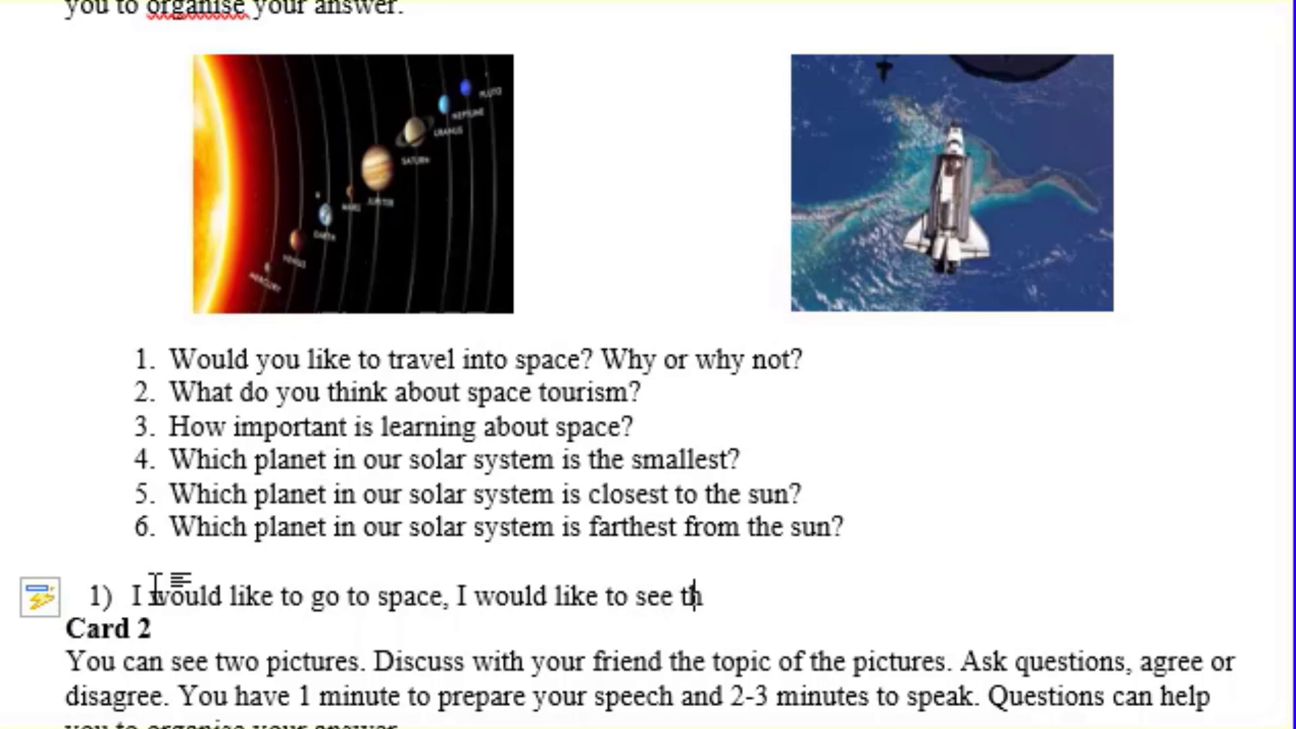
type("e plane")
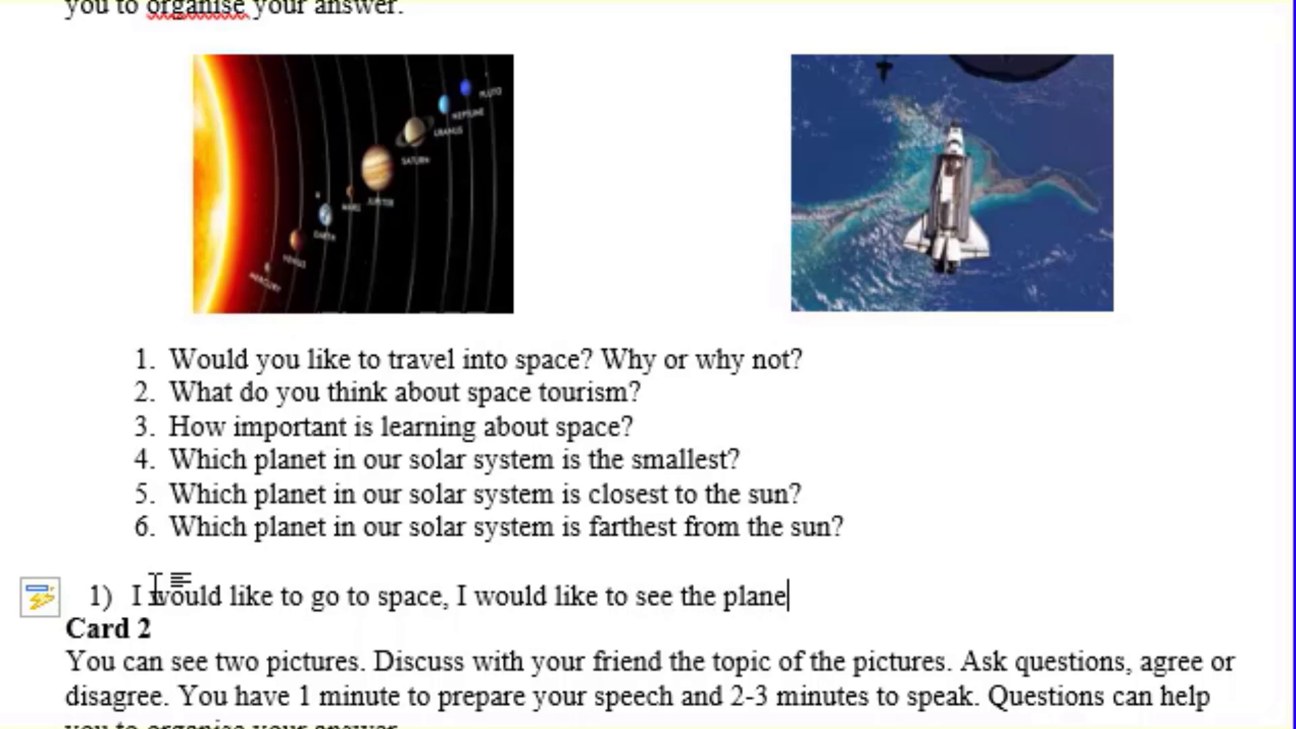
type("ts a")
type("nd ")
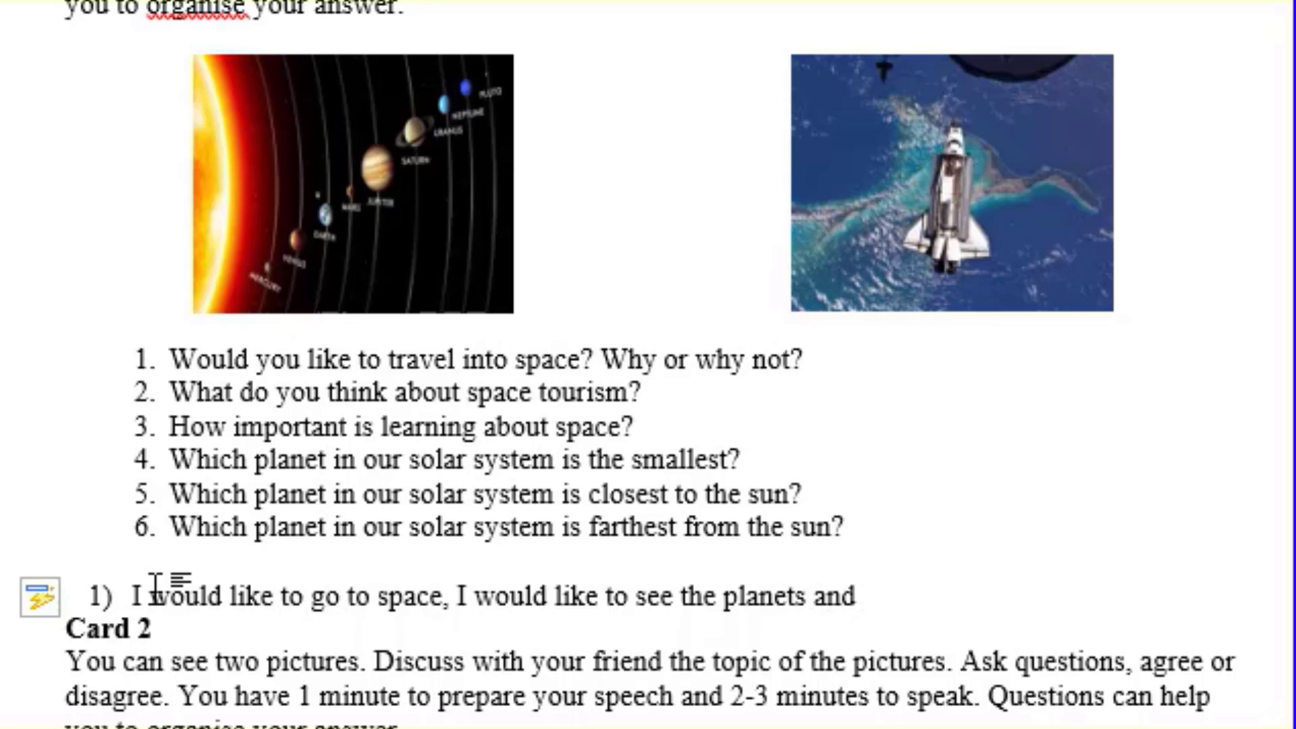
type("our ga")
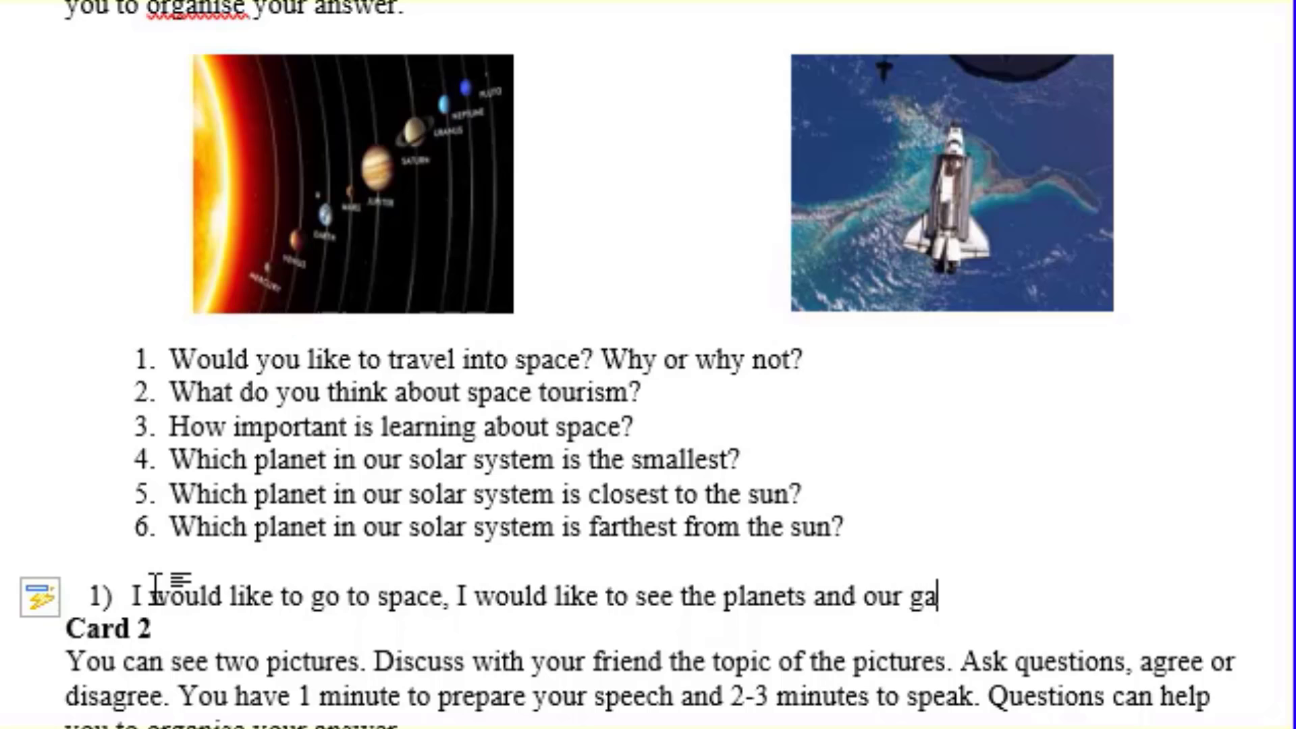
type("laxy")
- Type answer 2) 'I think it's very interesting and exciting', then begin item 3)
key("Return")
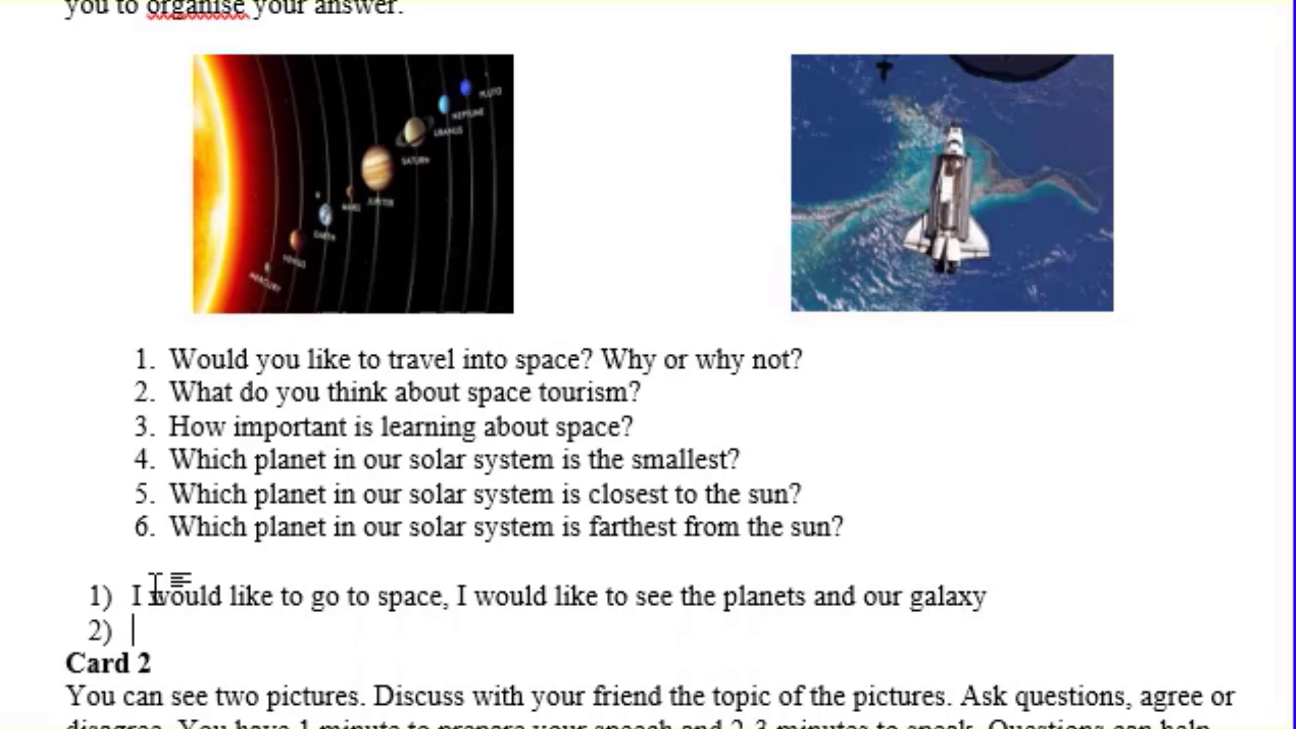
type("I ")
type("think")
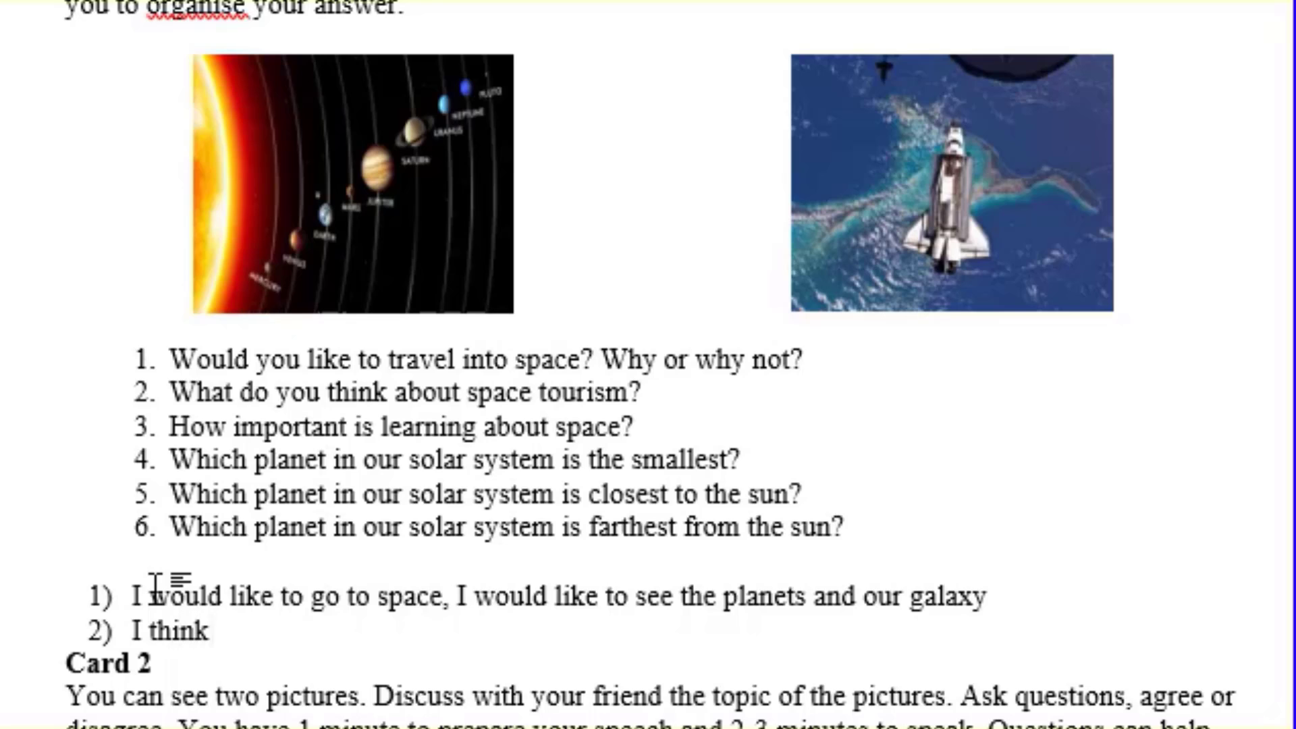
type("it's ")
type("very")
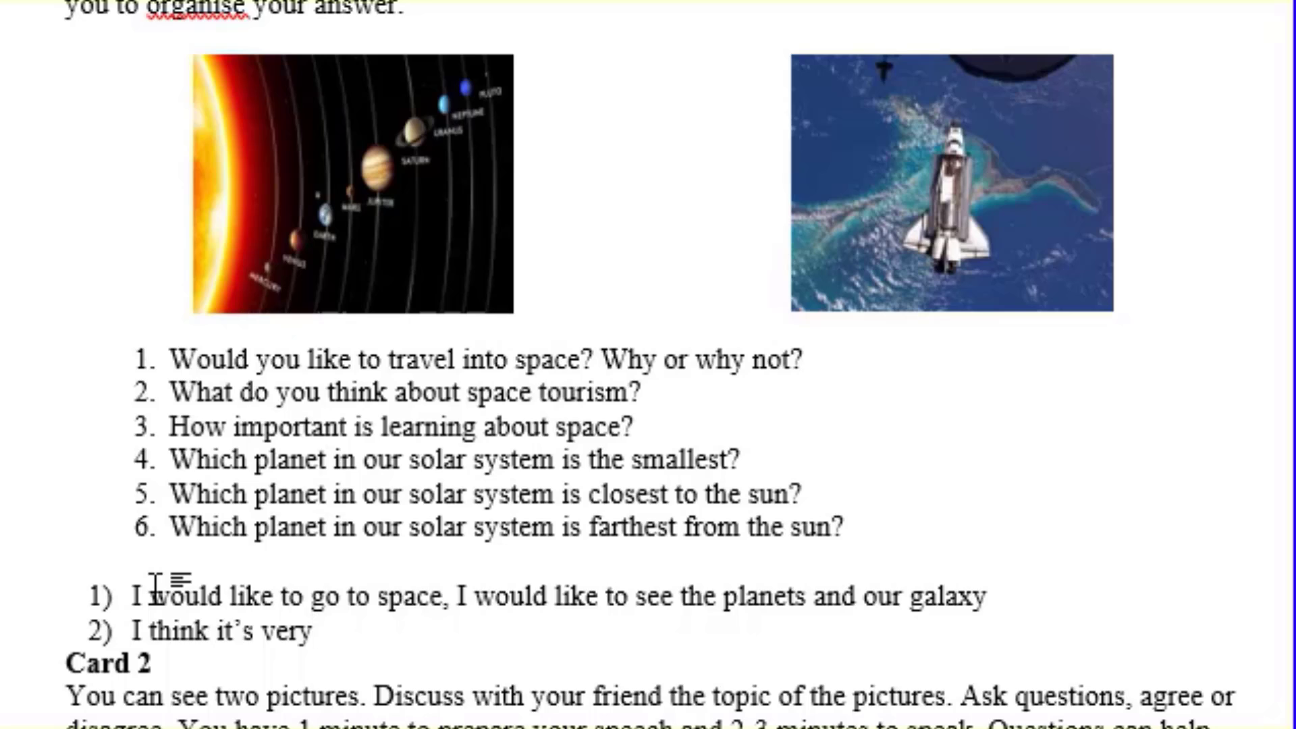
type("in")
type("terestin")
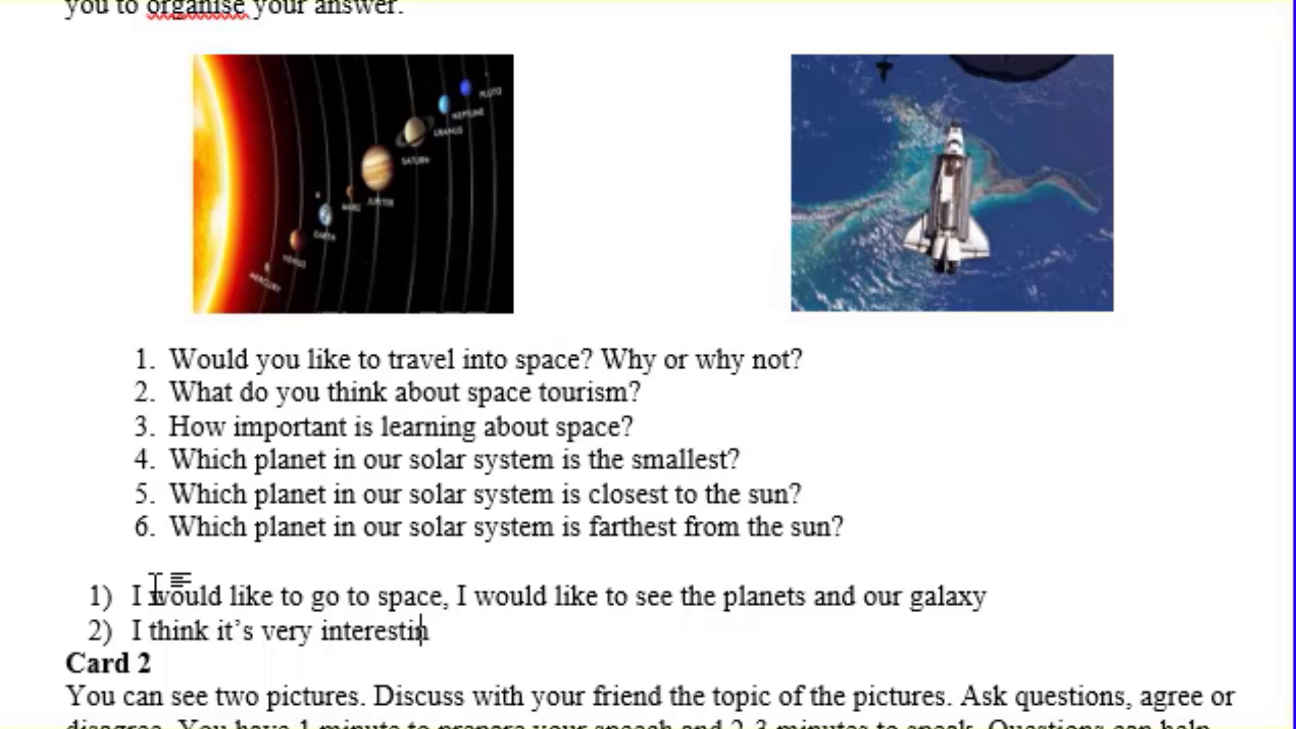
type("g ")
type("and ex")
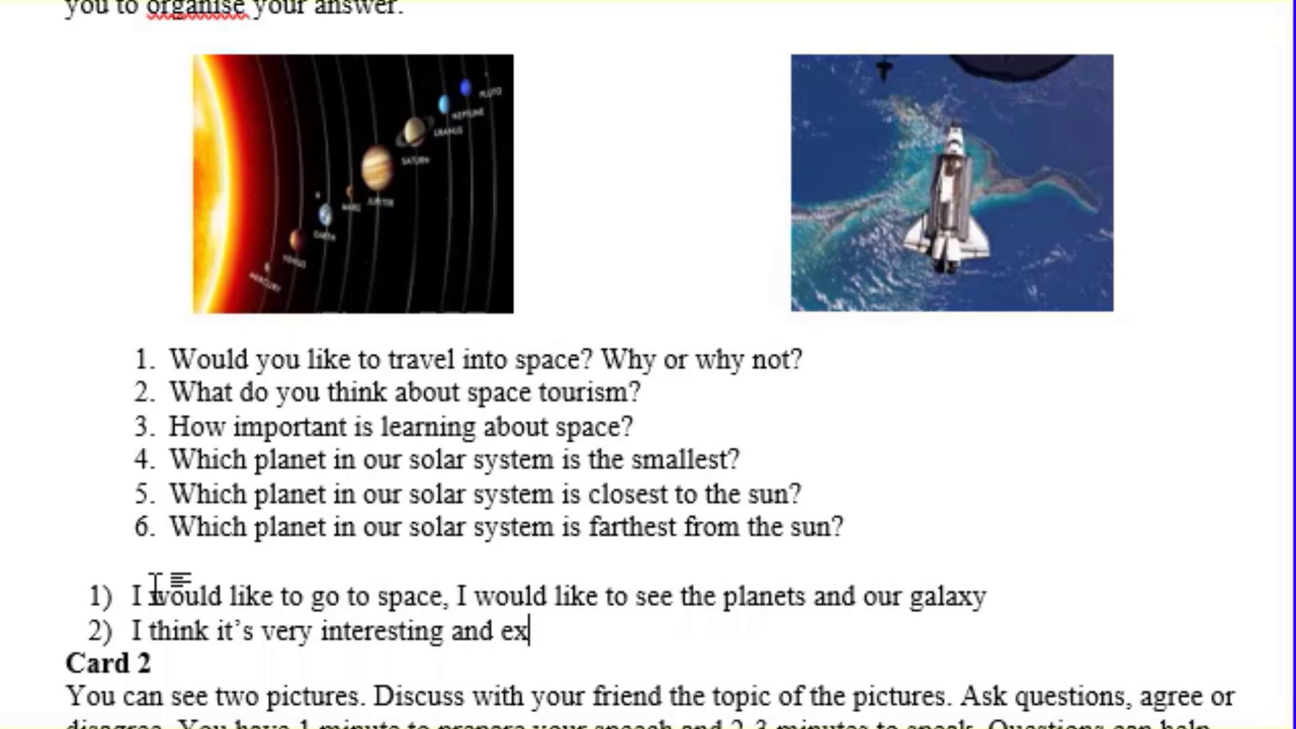
type("citin")
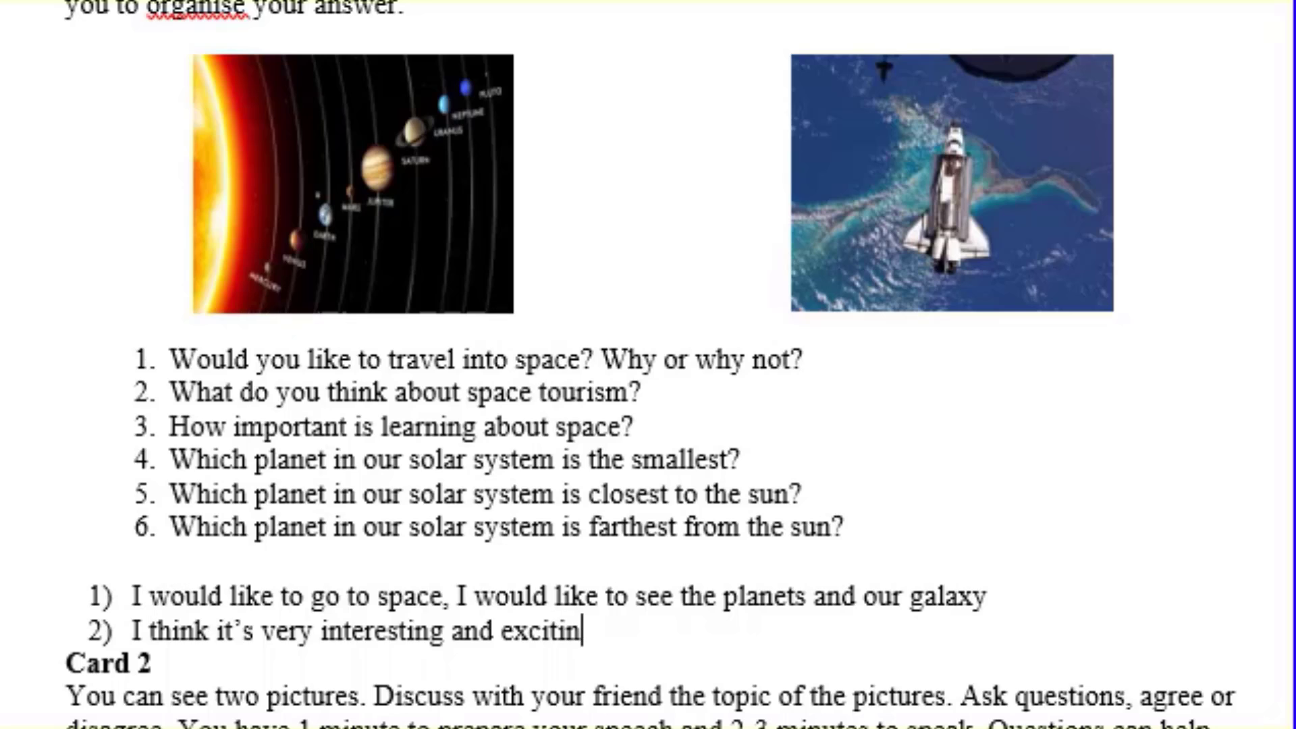
type("g")
key("Return")
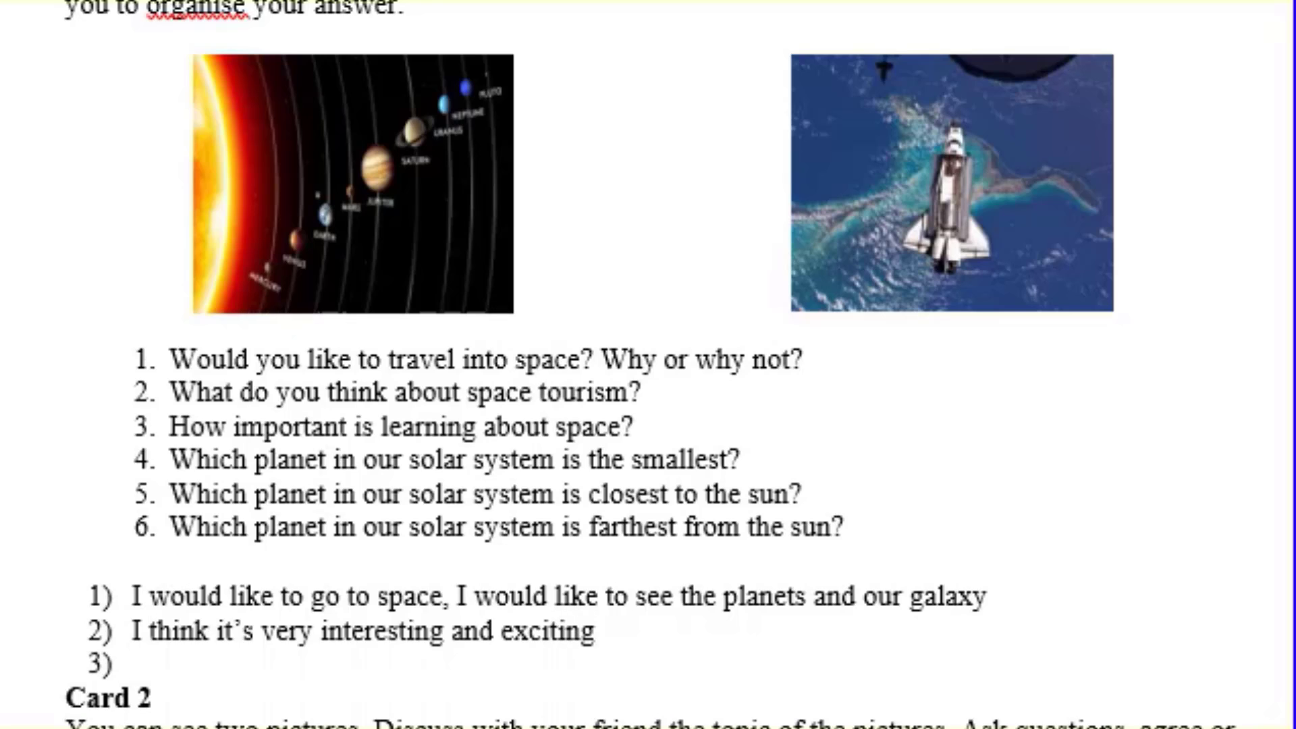
- Type answer 3) 'I think this is important. For example, if astronomers see a planet', correcting typos
type("i ")
type("th")
type("ink")
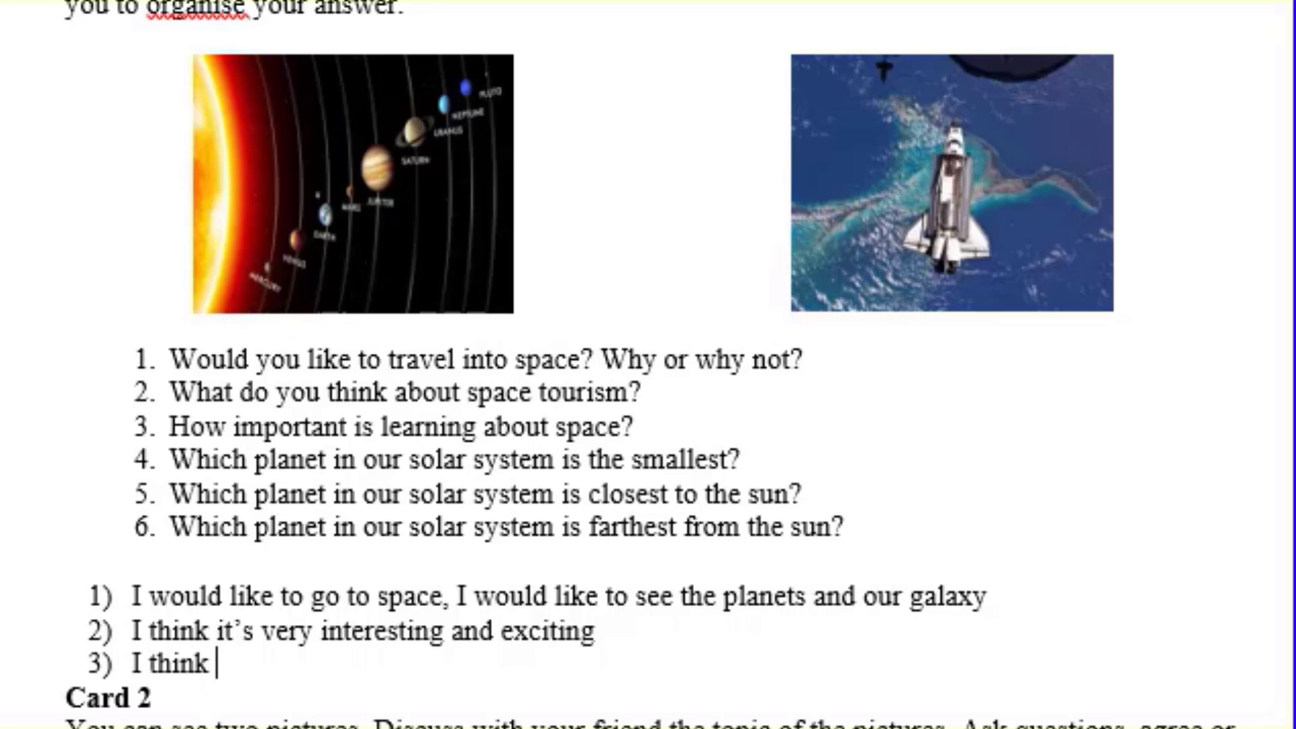
type(" th")
type("is")
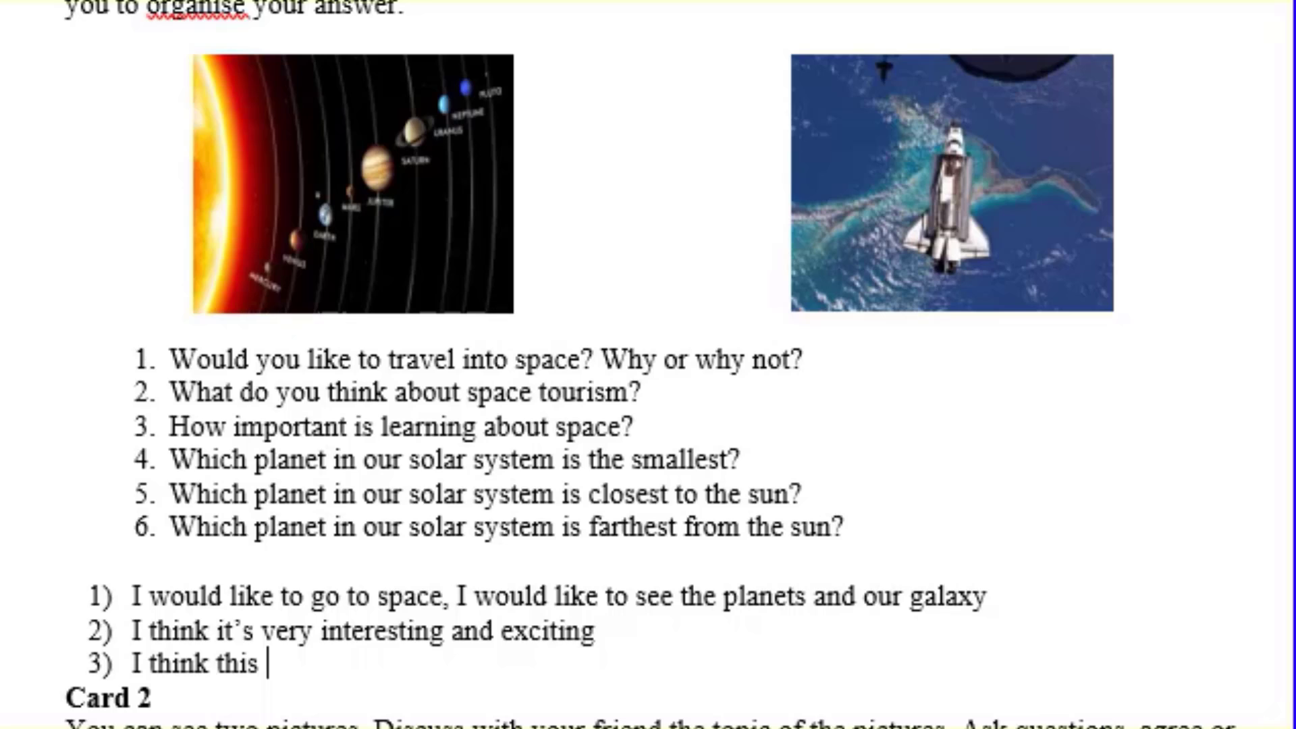
type("is ")
type("importa")
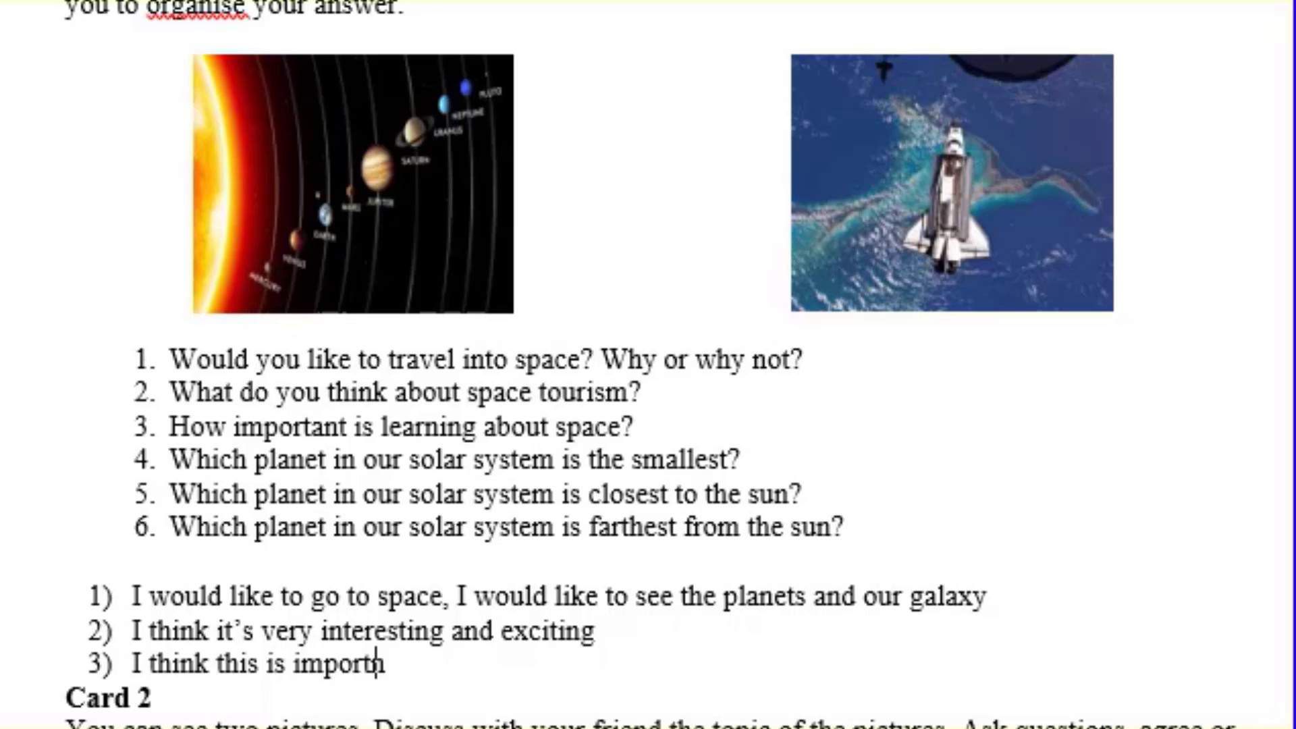
type("abt")
key("BackSpace")
key("BackSpace")
type("m")
key("BackSpace")
type("n")
type("t7")
key("BackSpace")
type(".")
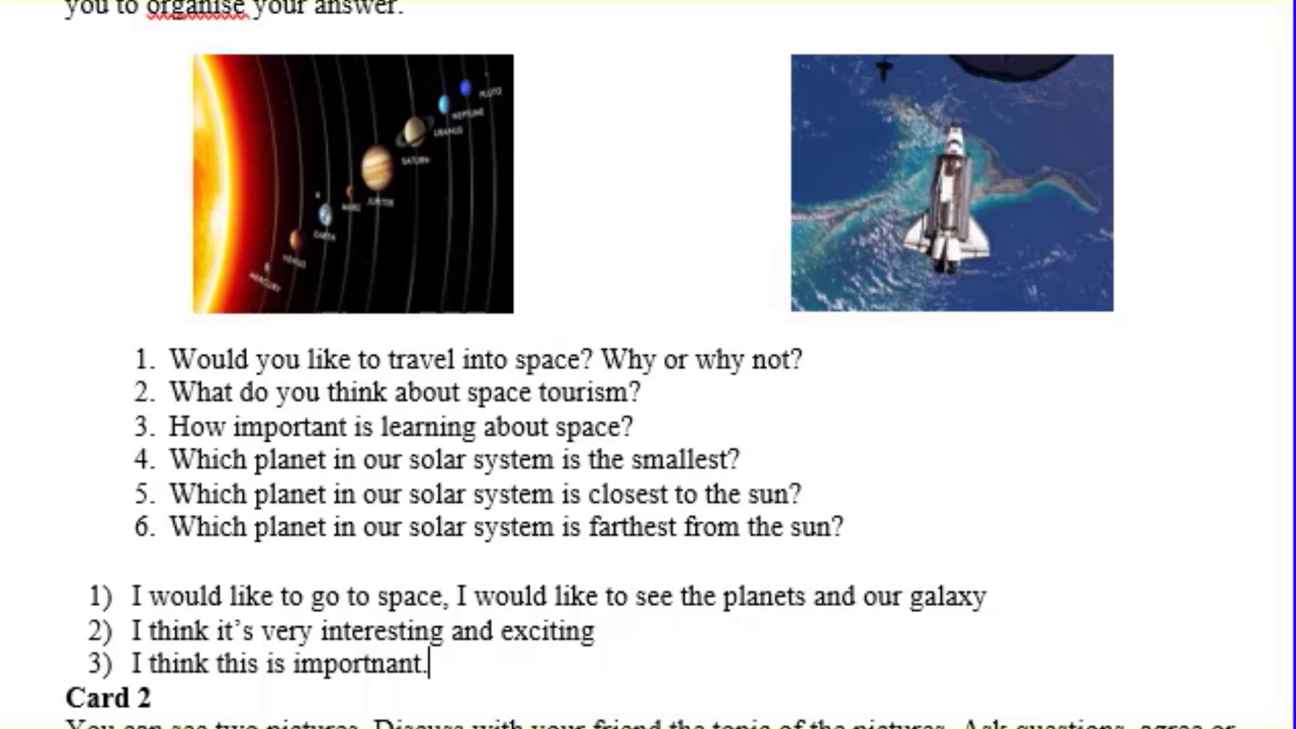
type(" f")
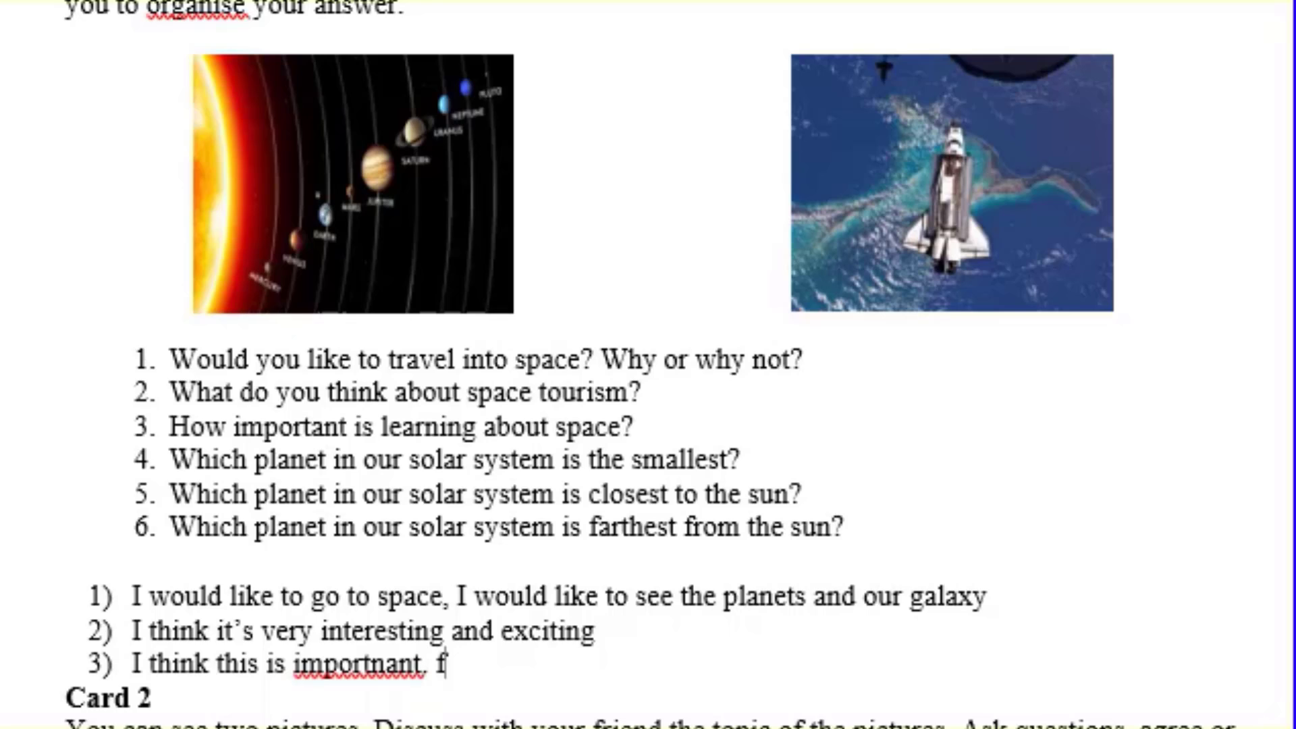
type("or exa")
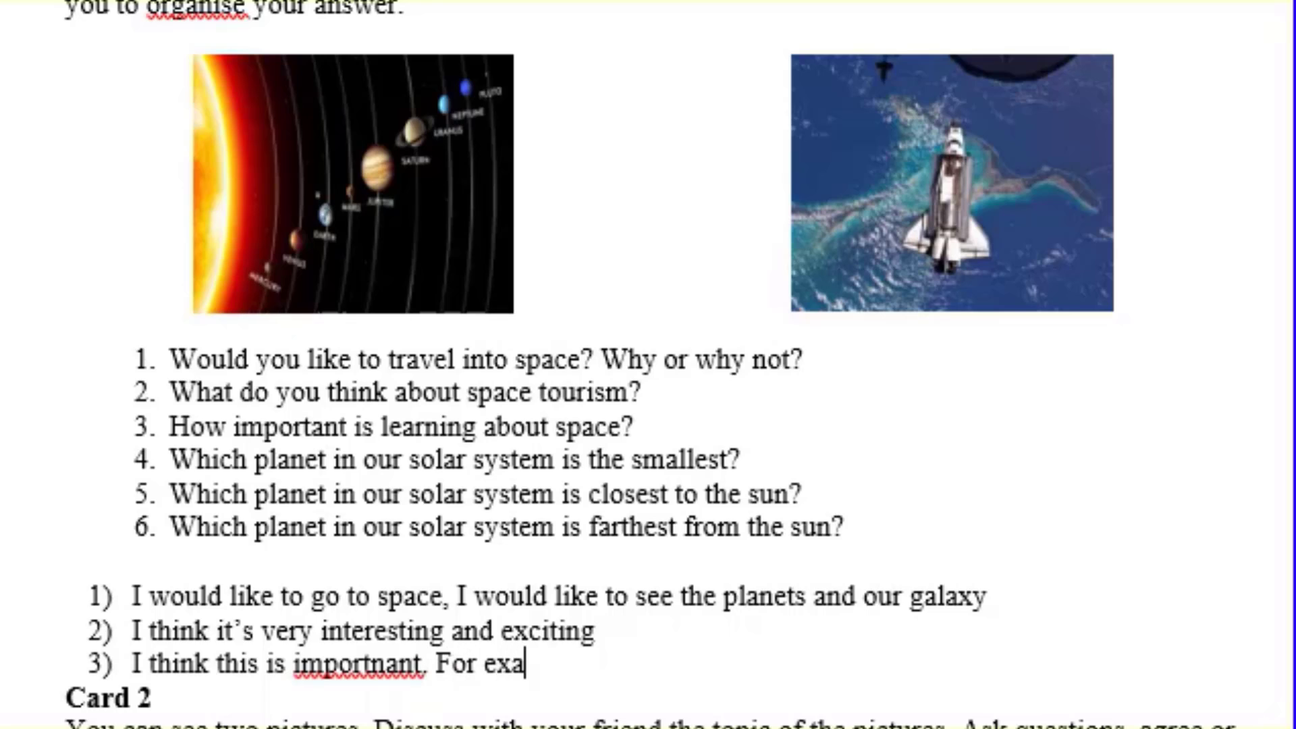
type("mple")
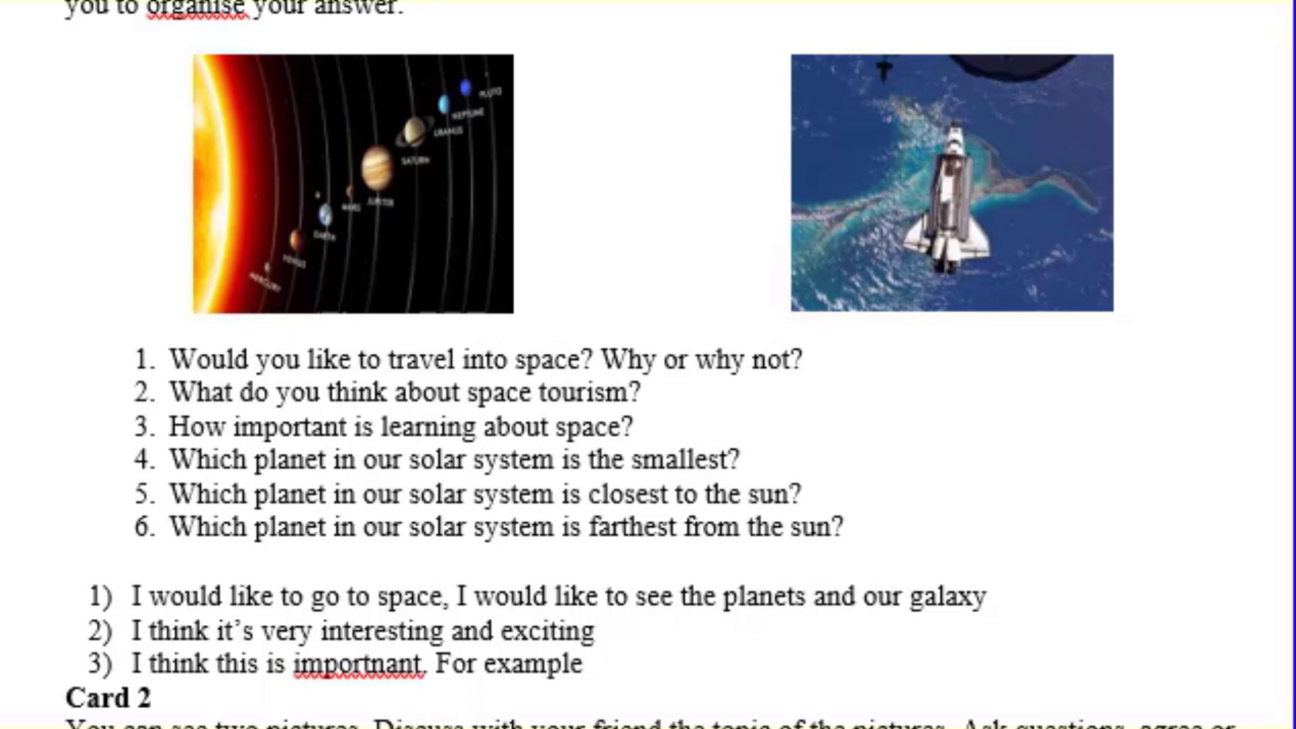
type(", ")
type("i")
type("f ast")
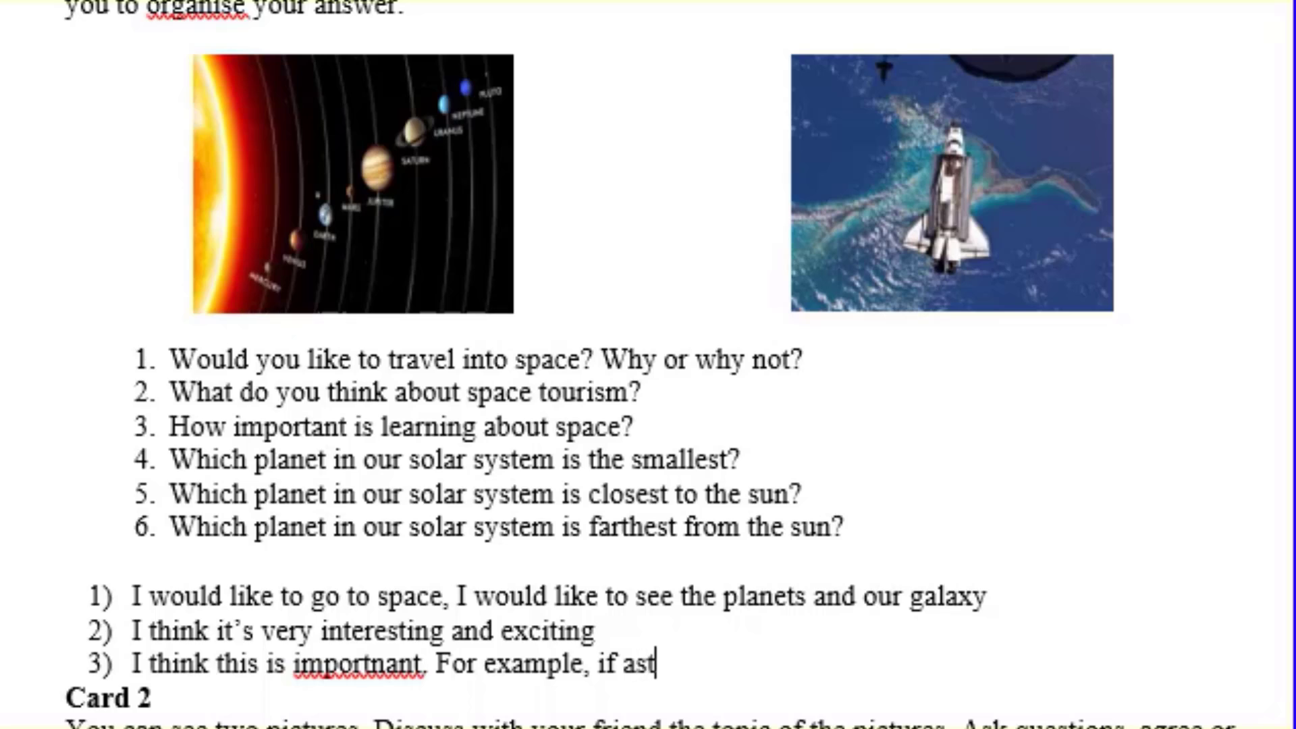
type("ro")
type("b")
key("BackSpace")
type("nome")
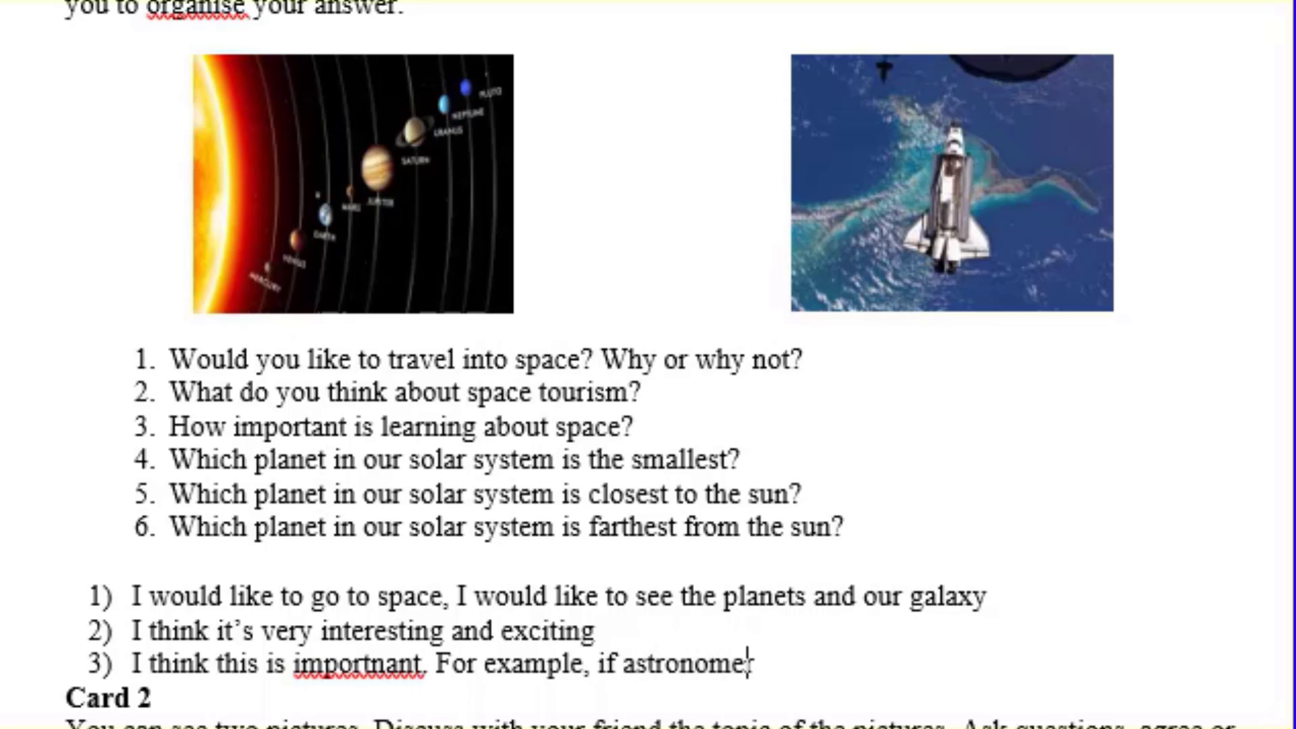
type("rs se")
type("e a p")
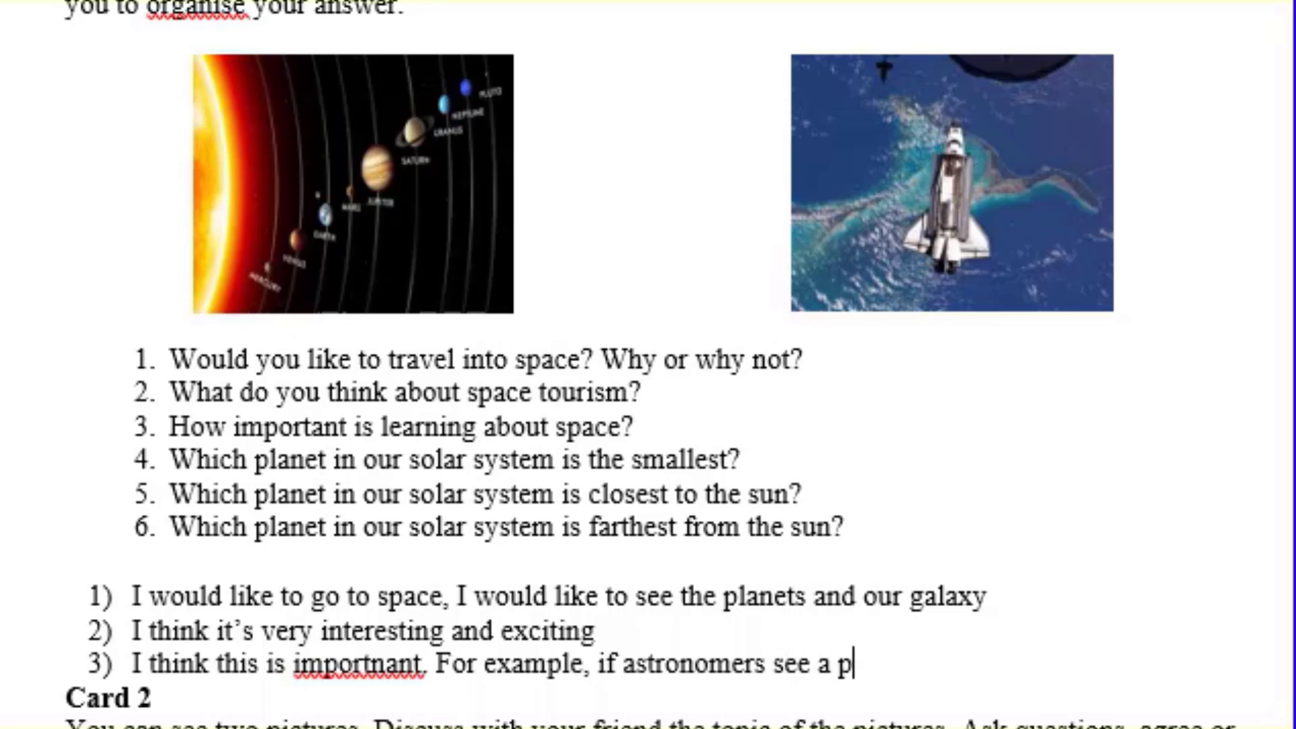
type("lanet")
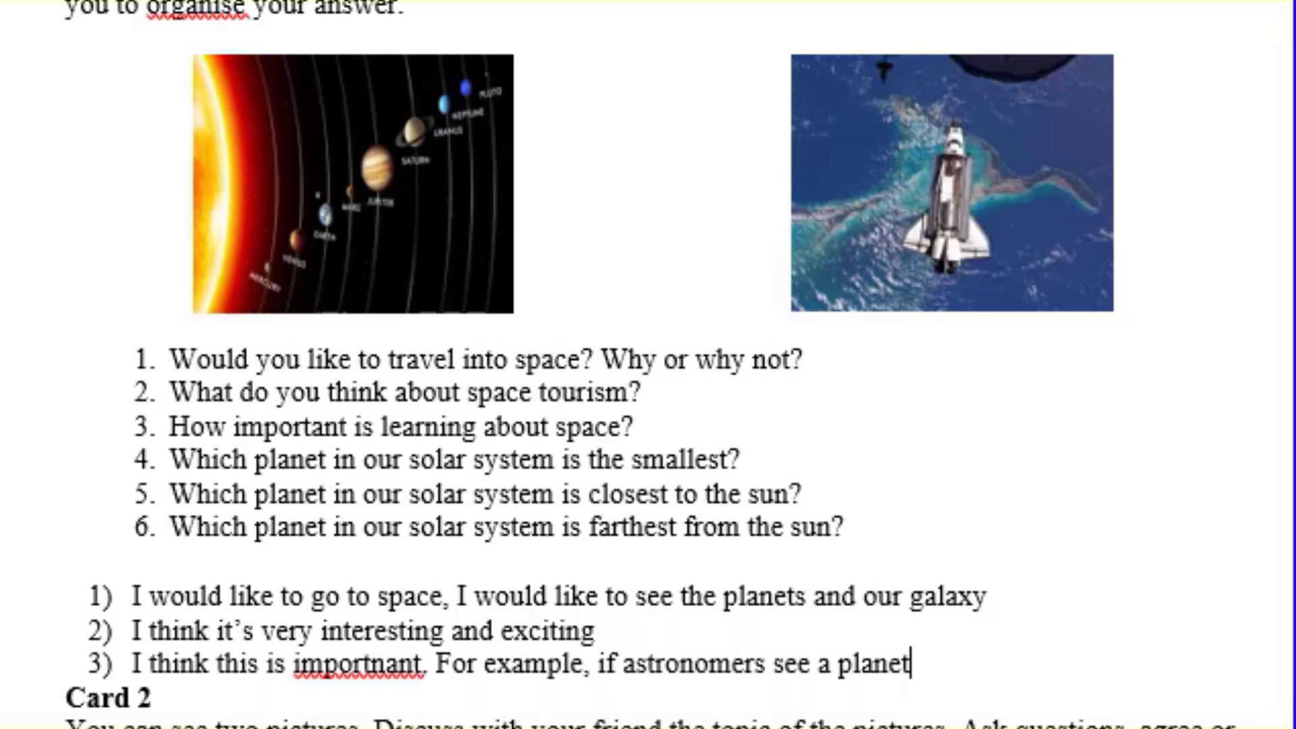
key("Return")
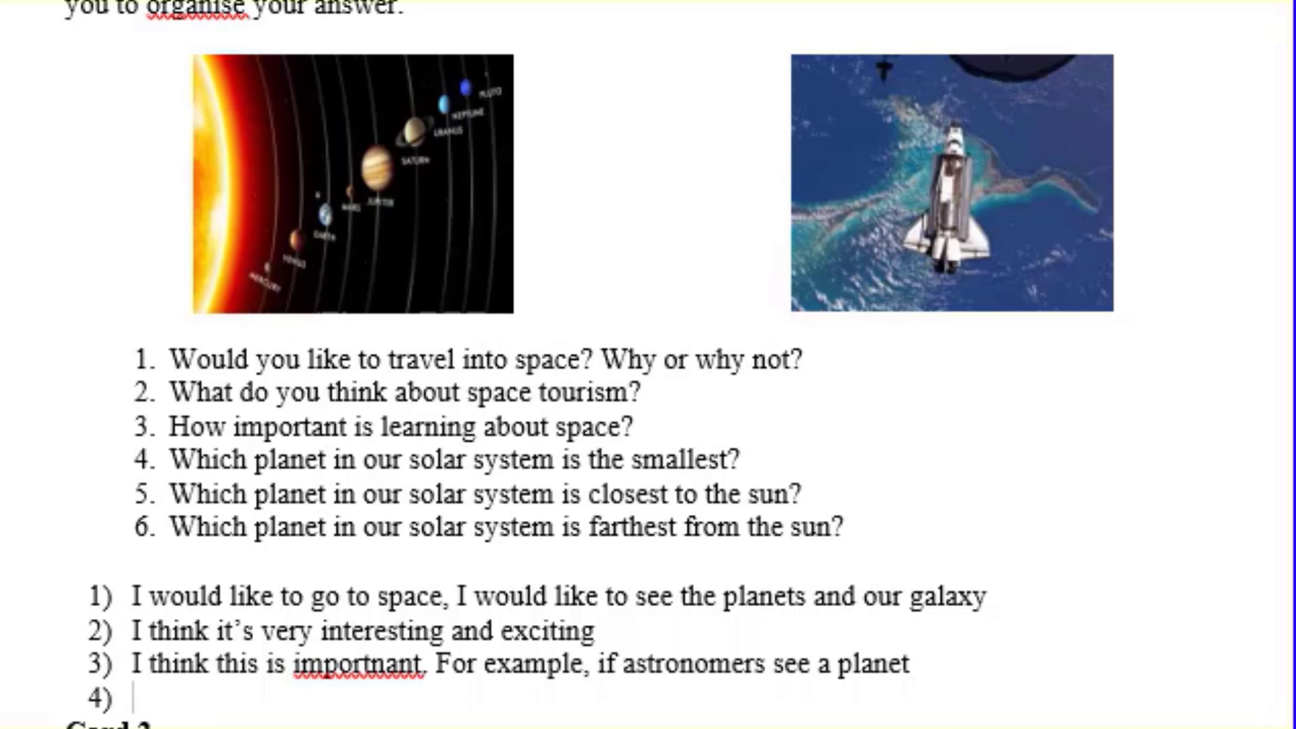
- Remove the empty item 4 and continue answer 3 with 'flying in advance, they will predict'
key("BackSpace")
key("BackSpace")
type("f")
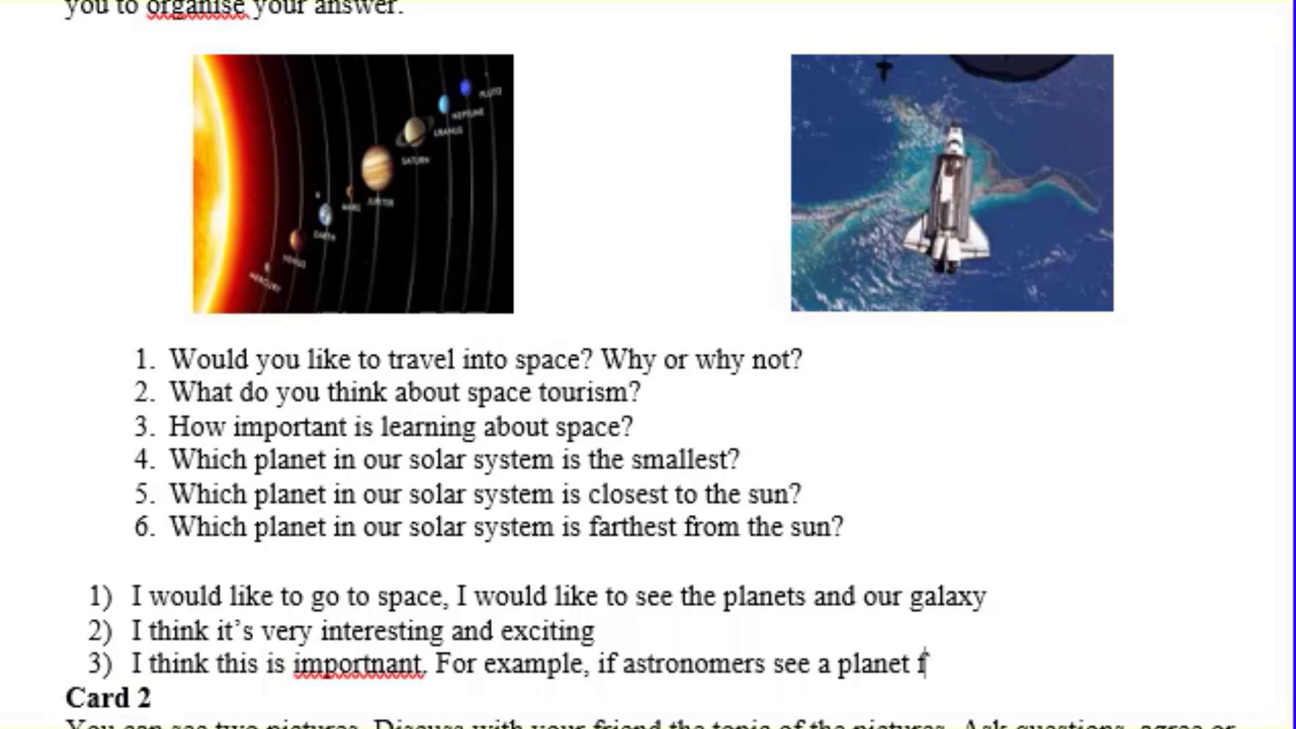
type("lying ")
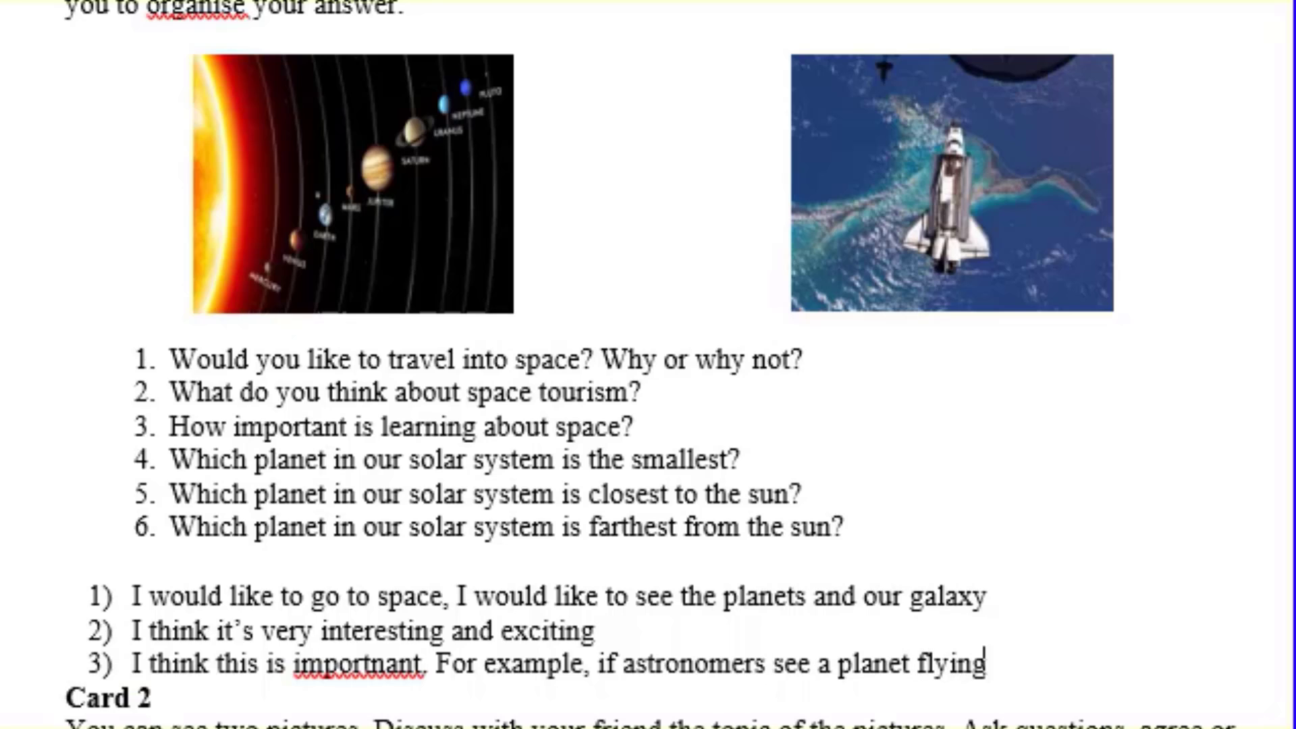
type("in ")
type("adva")
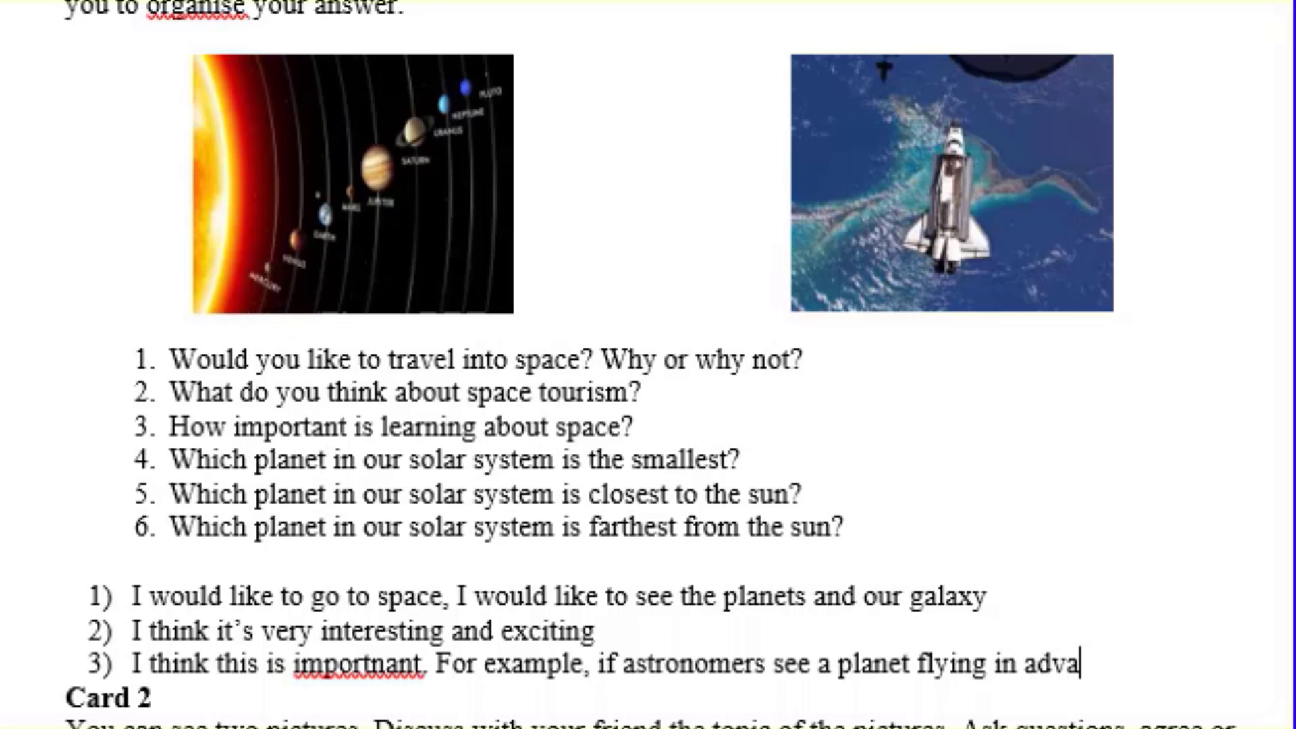
type("nce")
type(", they ")
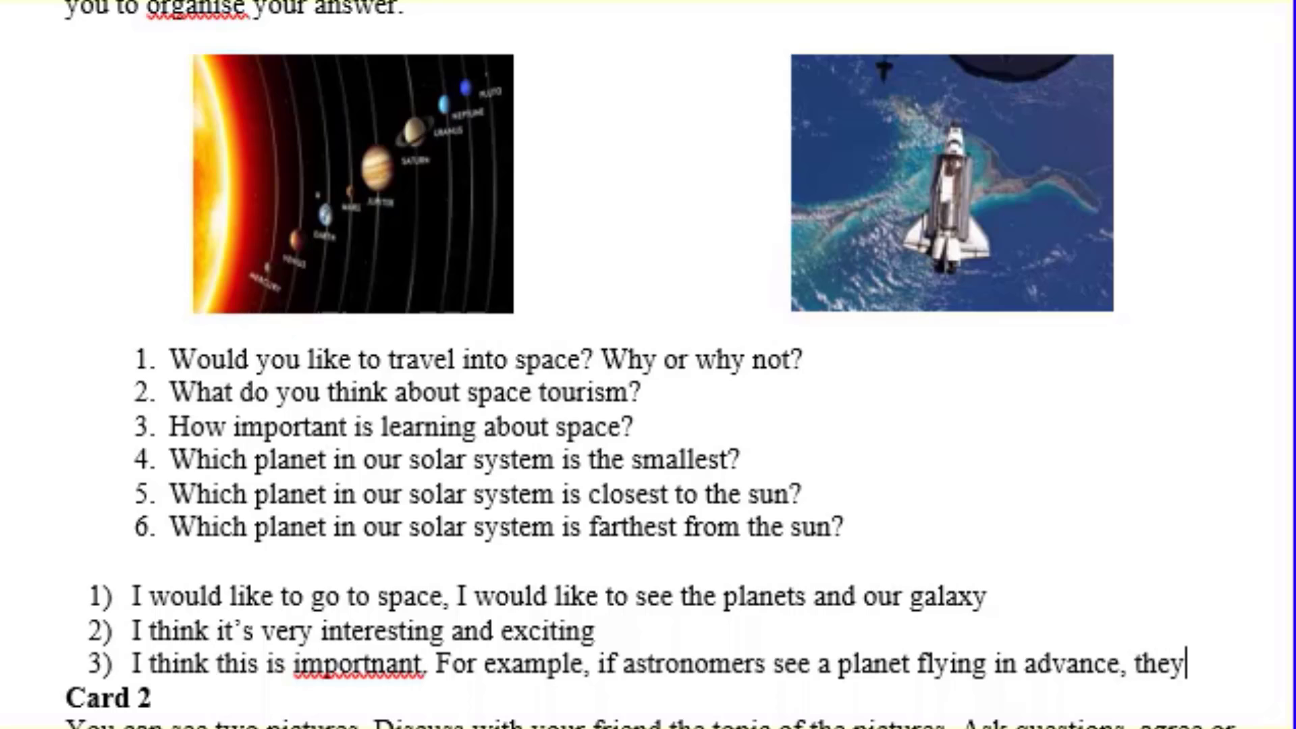
type("wi")
type("ll p")
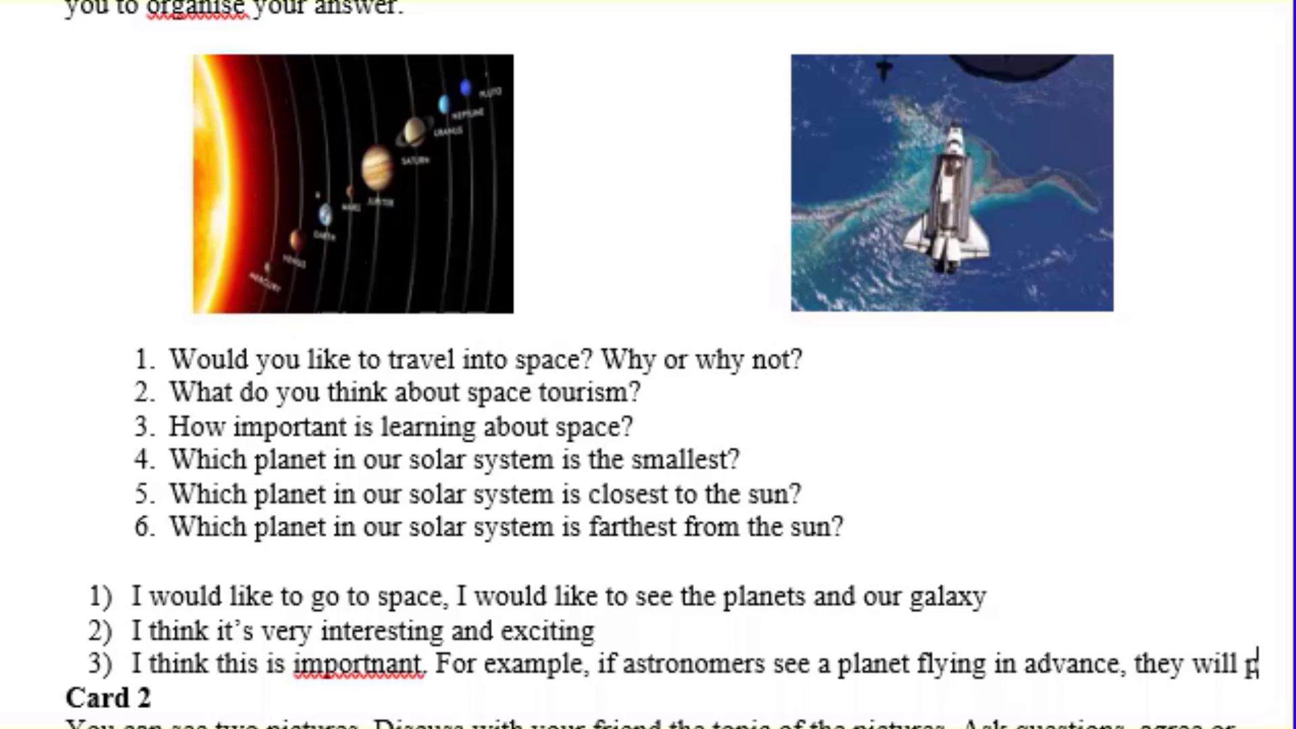
type("reduc")
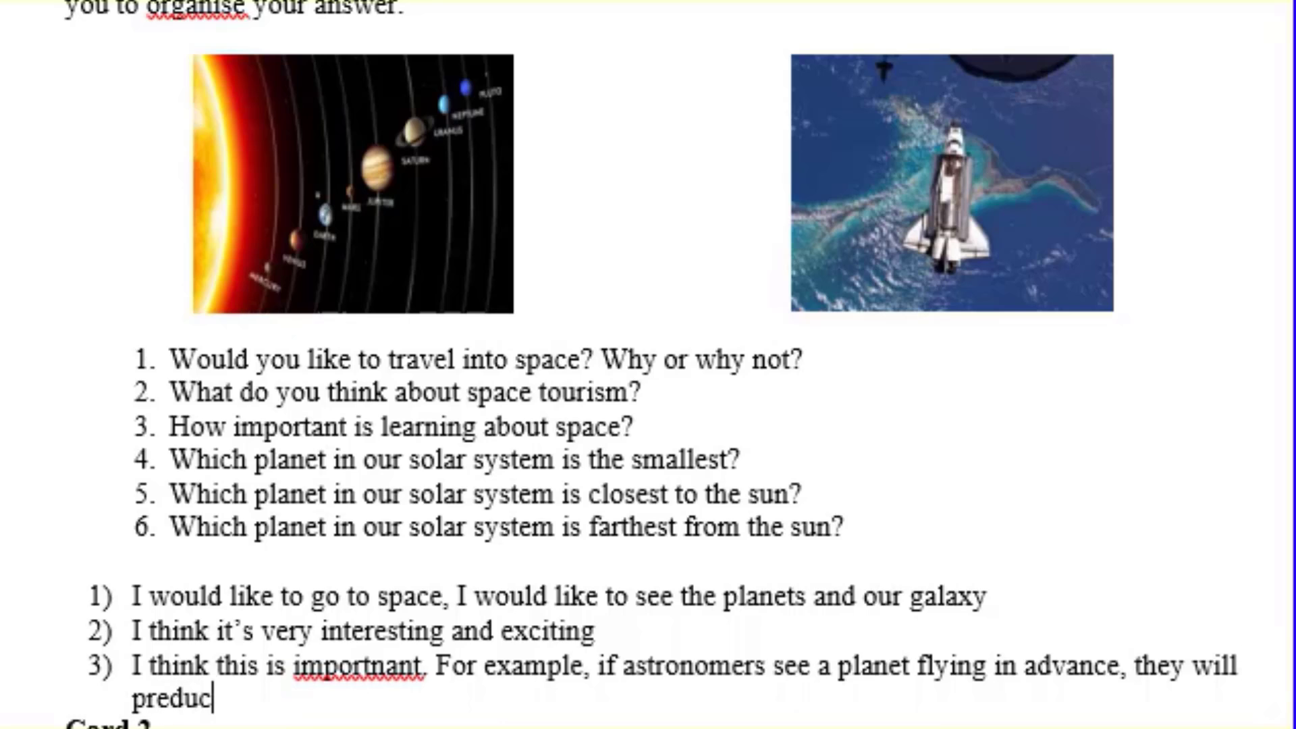
type("t")
key("BackSpace")
key("BackSpace")
key("BackSpace")
key("BackSpace")
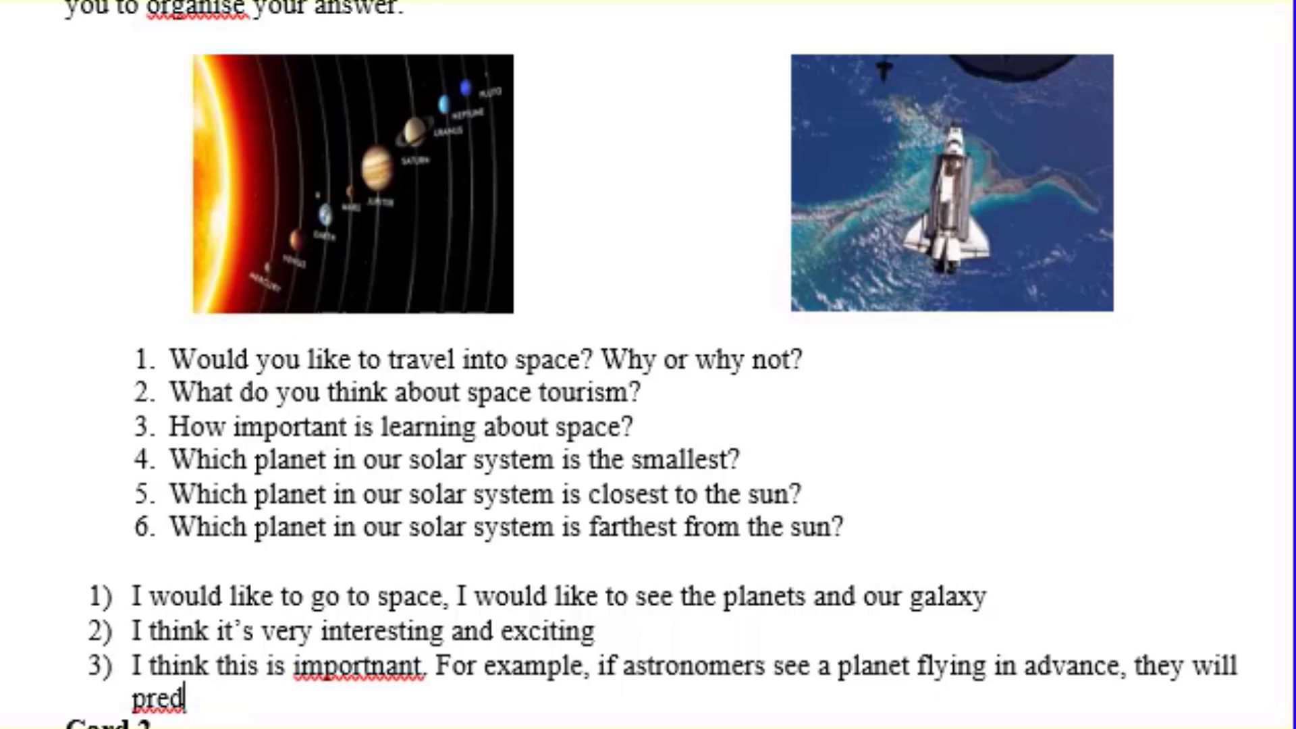
type("ict")
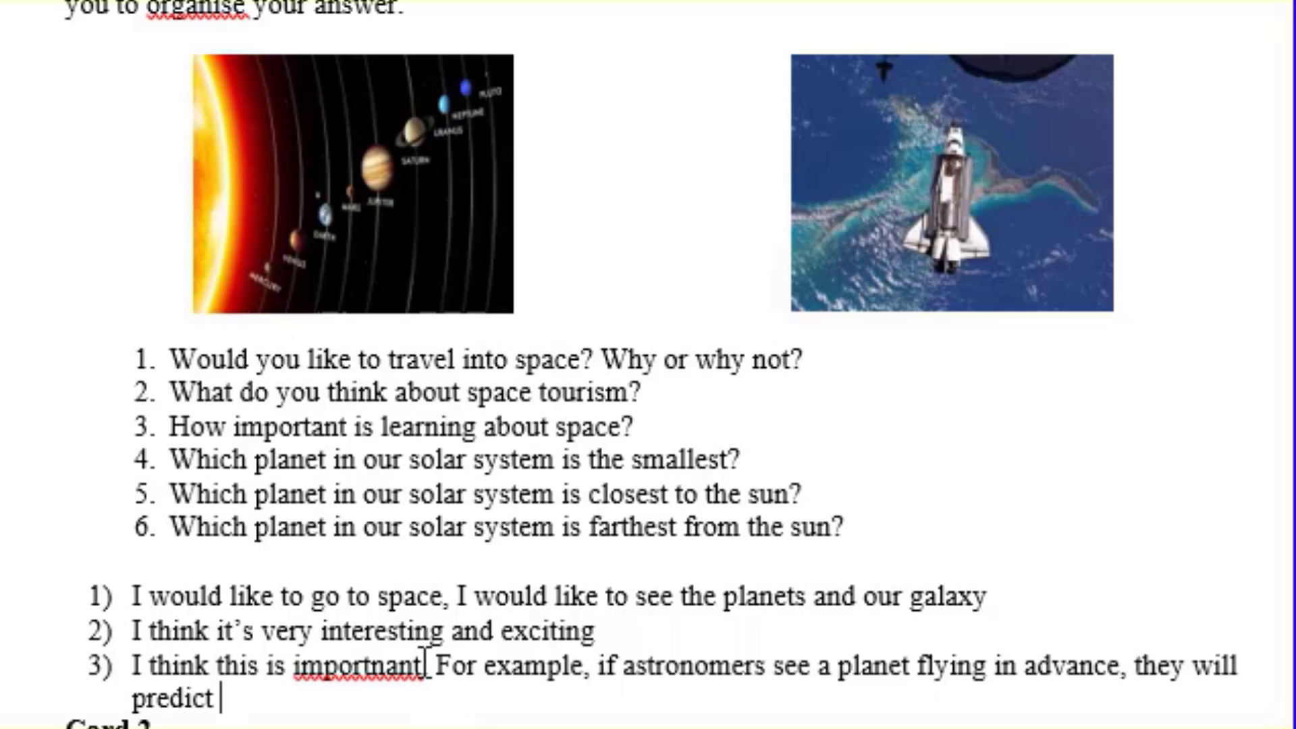
- Correct 'importnant' via spelling suggestions and end answer 3 with 'what to do next.'
right_click(389, 672)
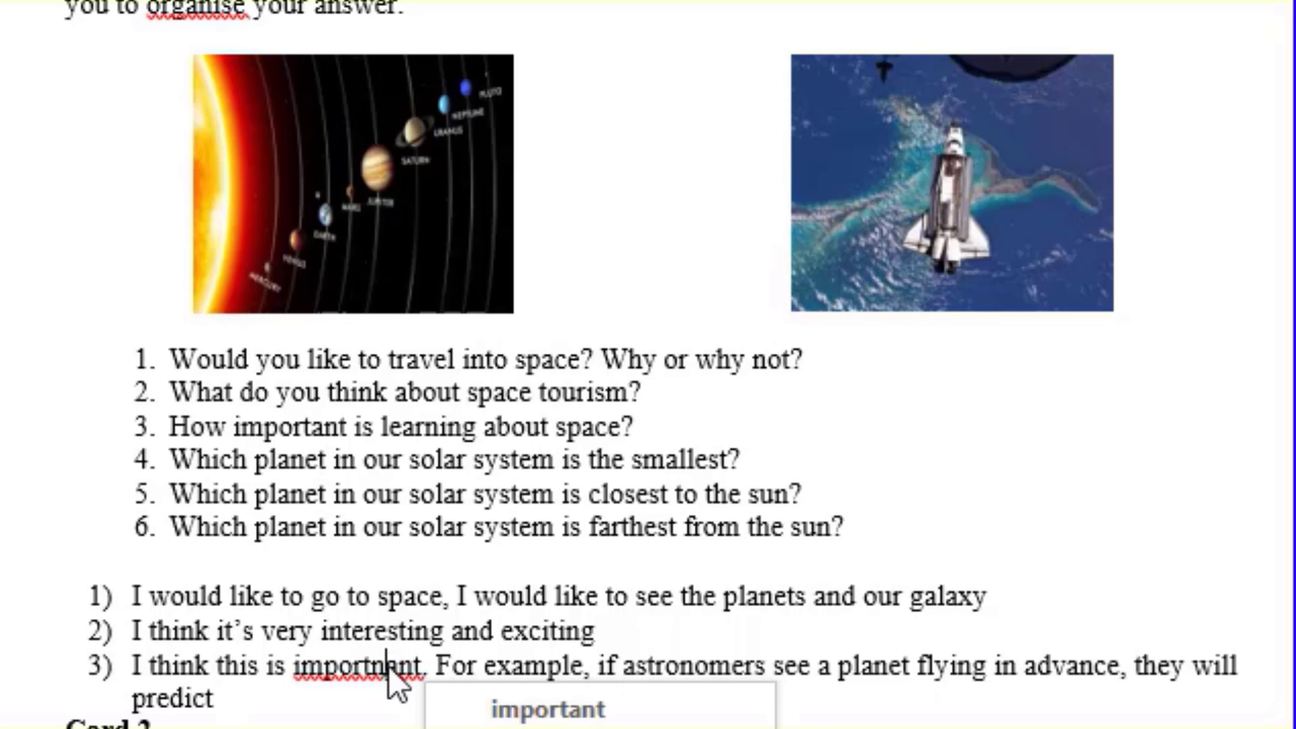
key("Escape")
left_click(268, 702)
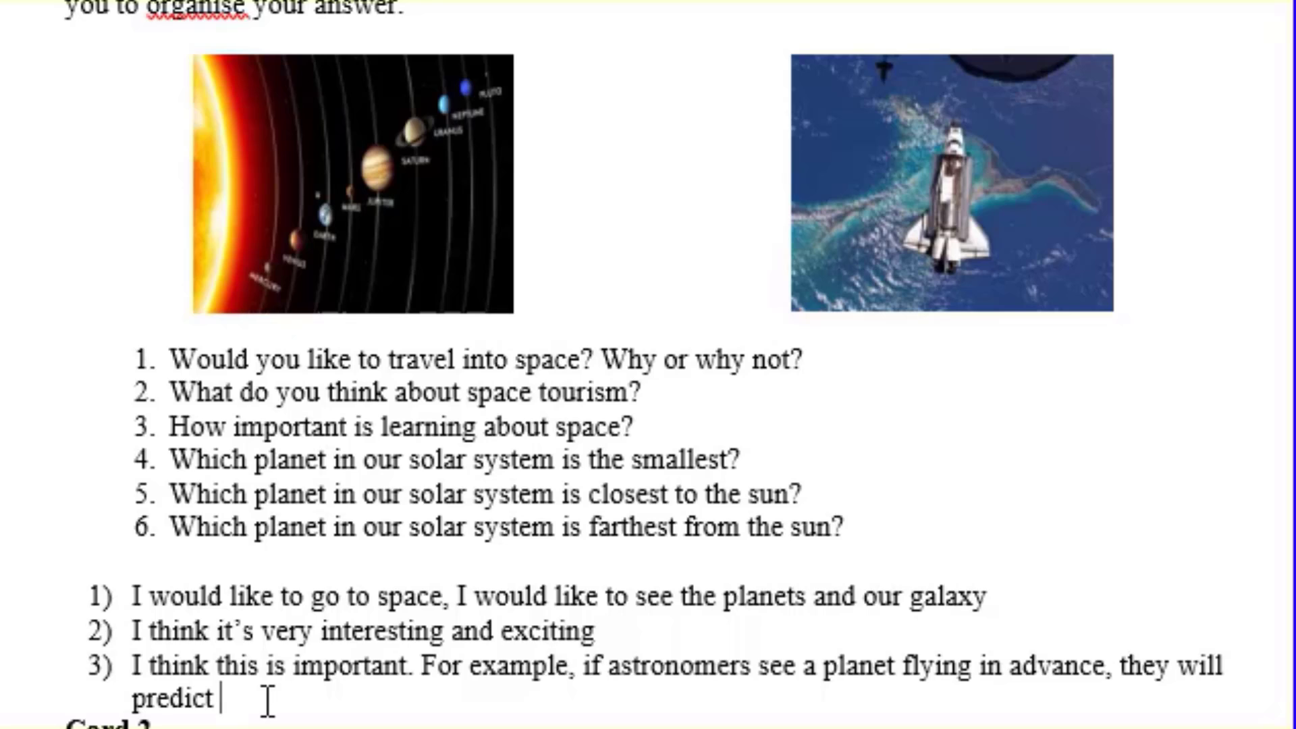
type("what ")
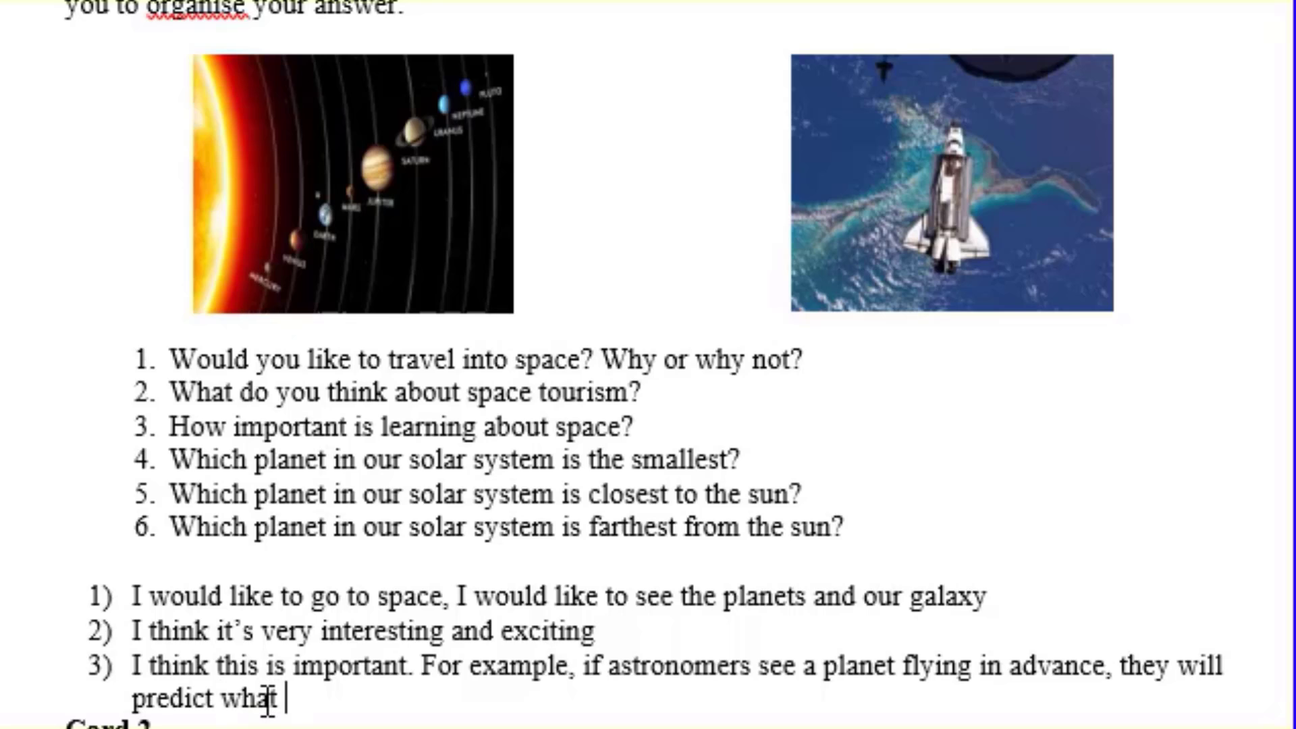
type("to ")
type("do next")
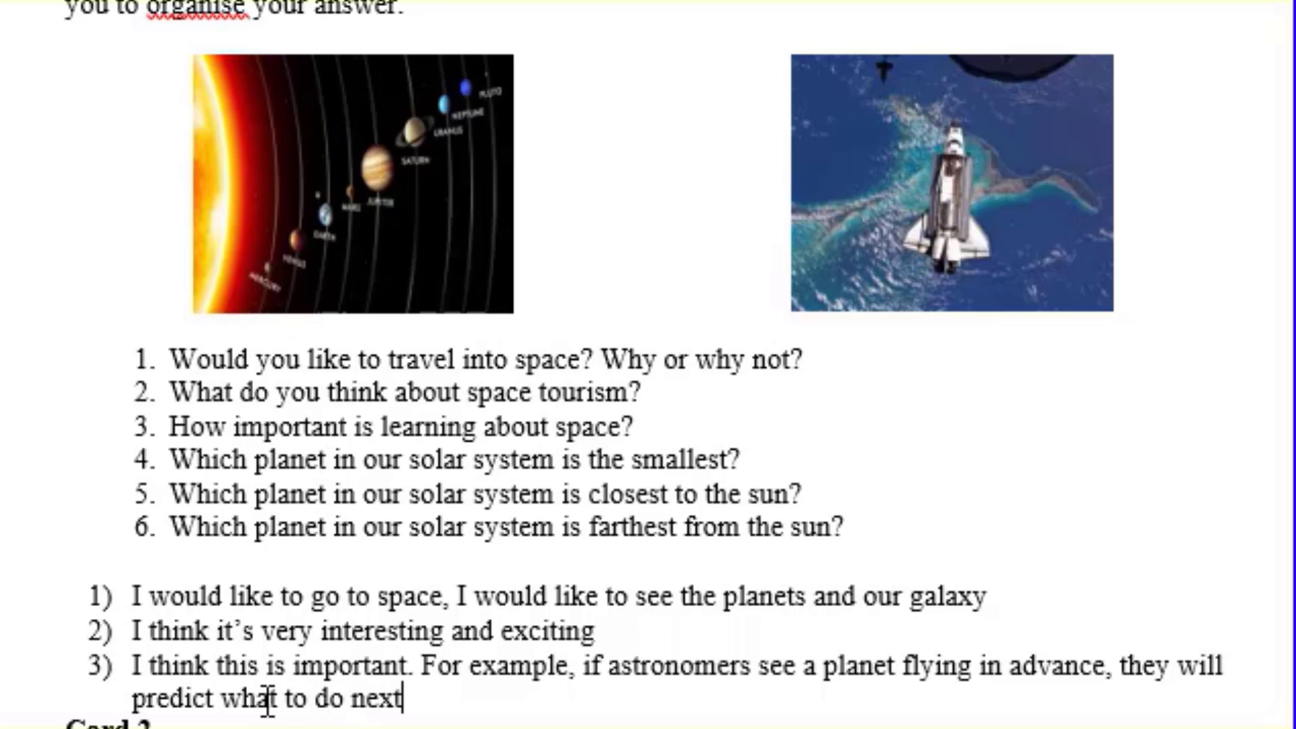
type(".")
key("Return")
- Type answers 4 and 5: the smallest planet and the closest planet to the sun are Mercury
scroll(268, 702, "down", 3)
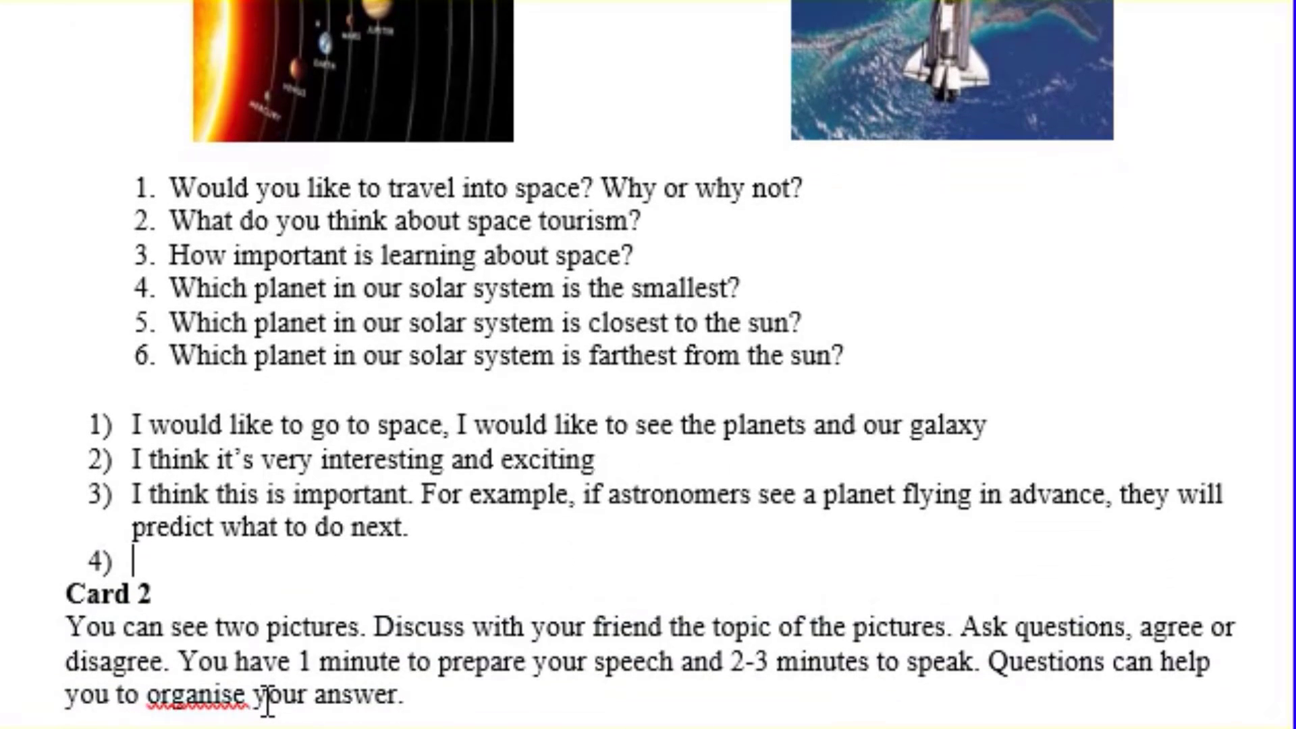
type("no")
type("t.")
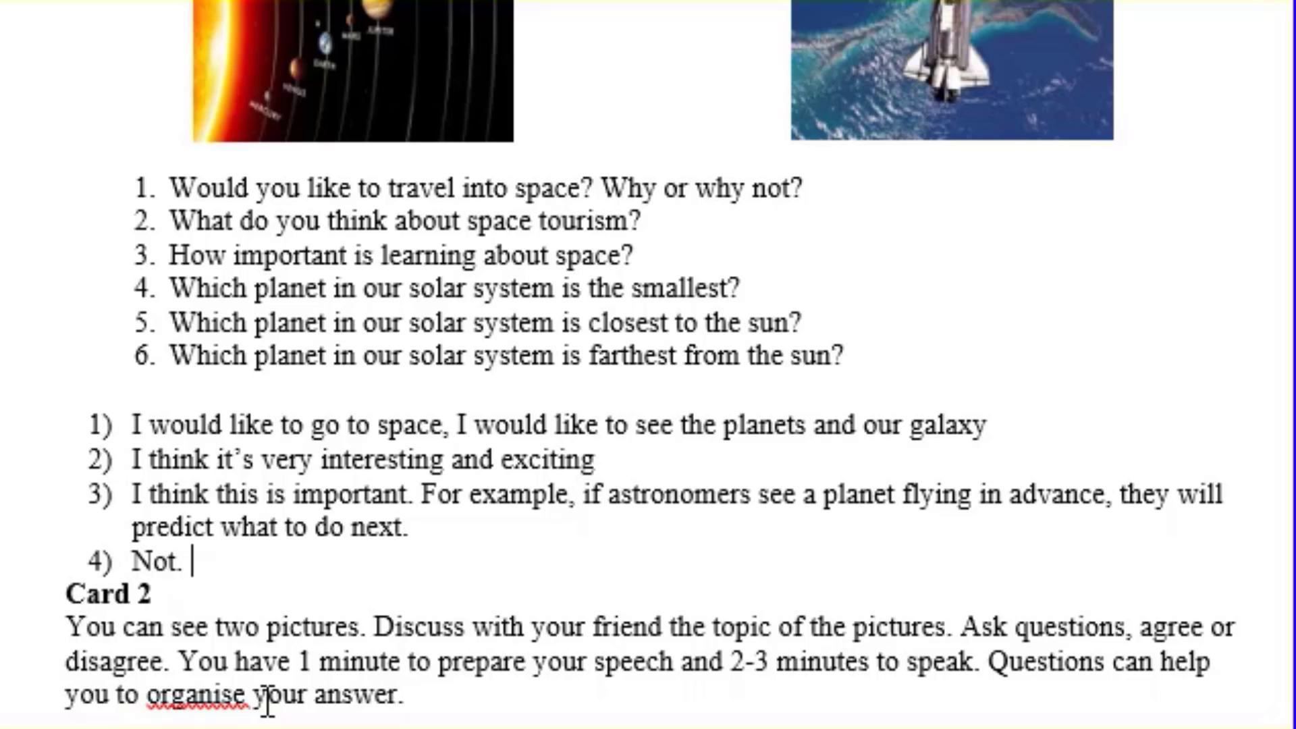
type(" the s")
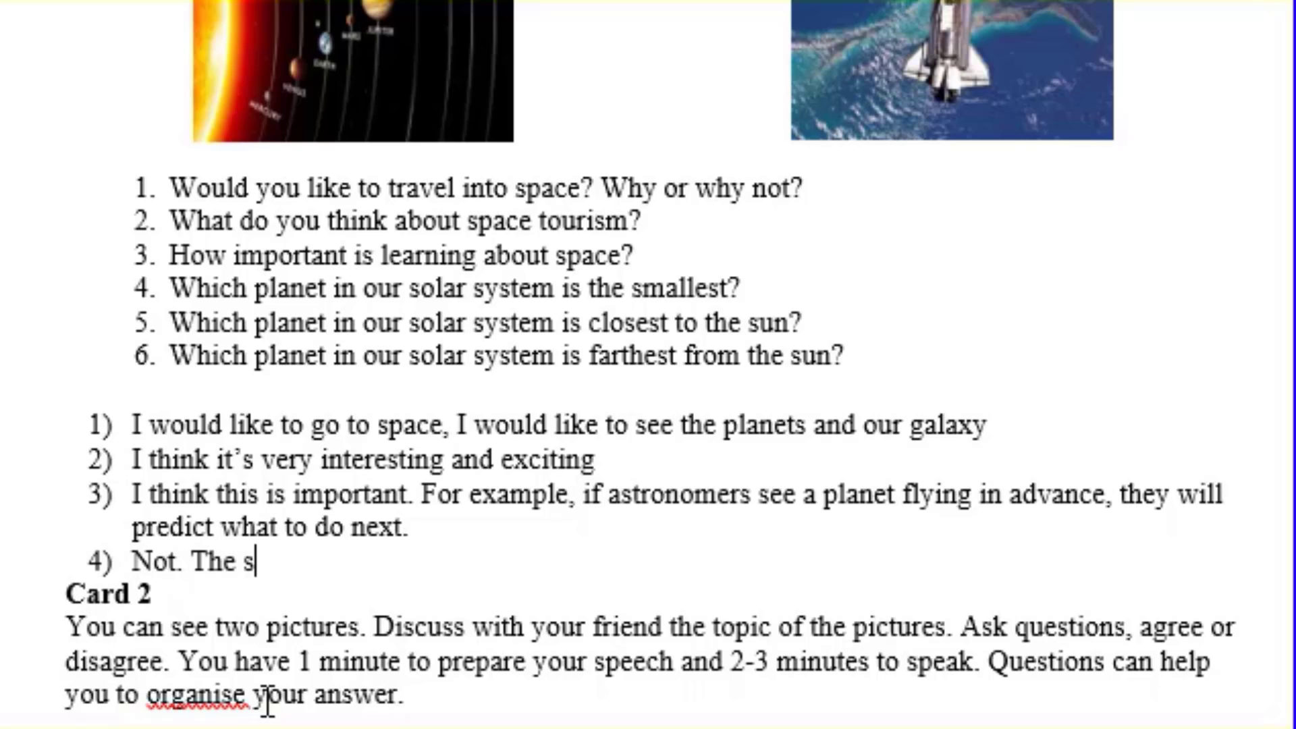
type("mallest ")
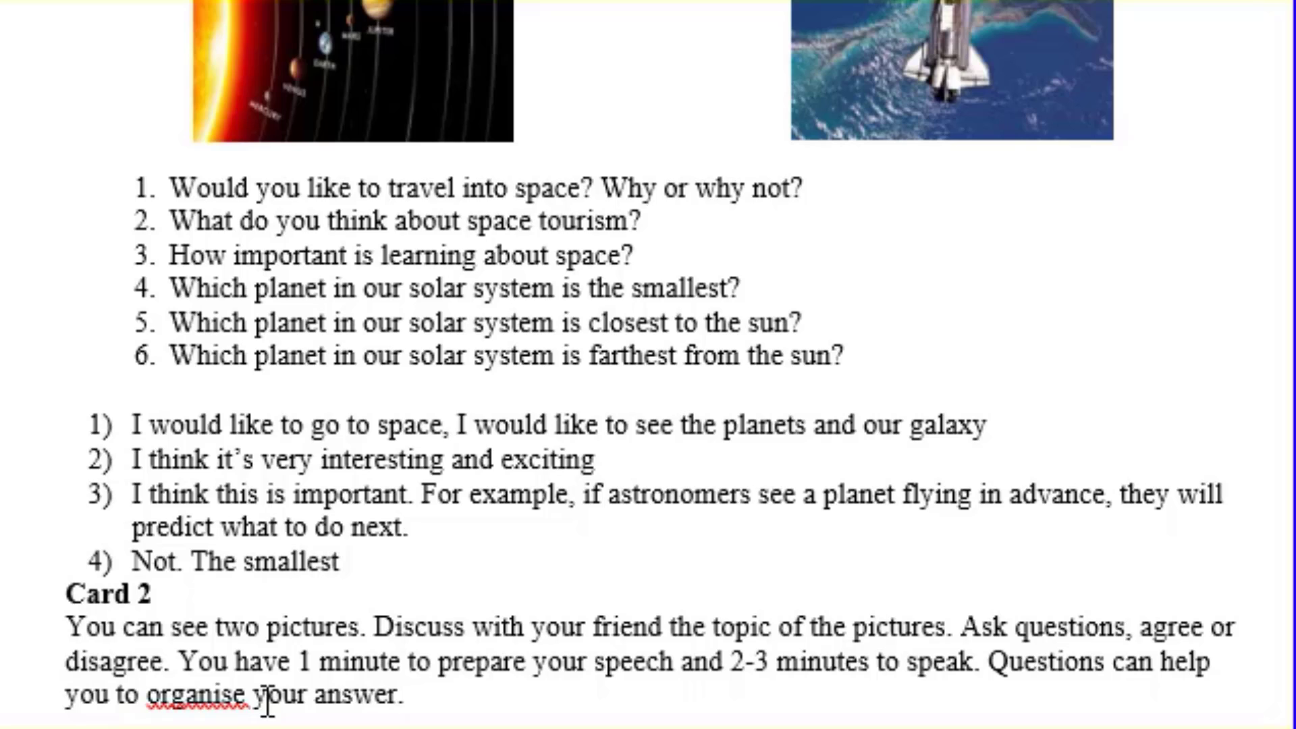
type("planet ")
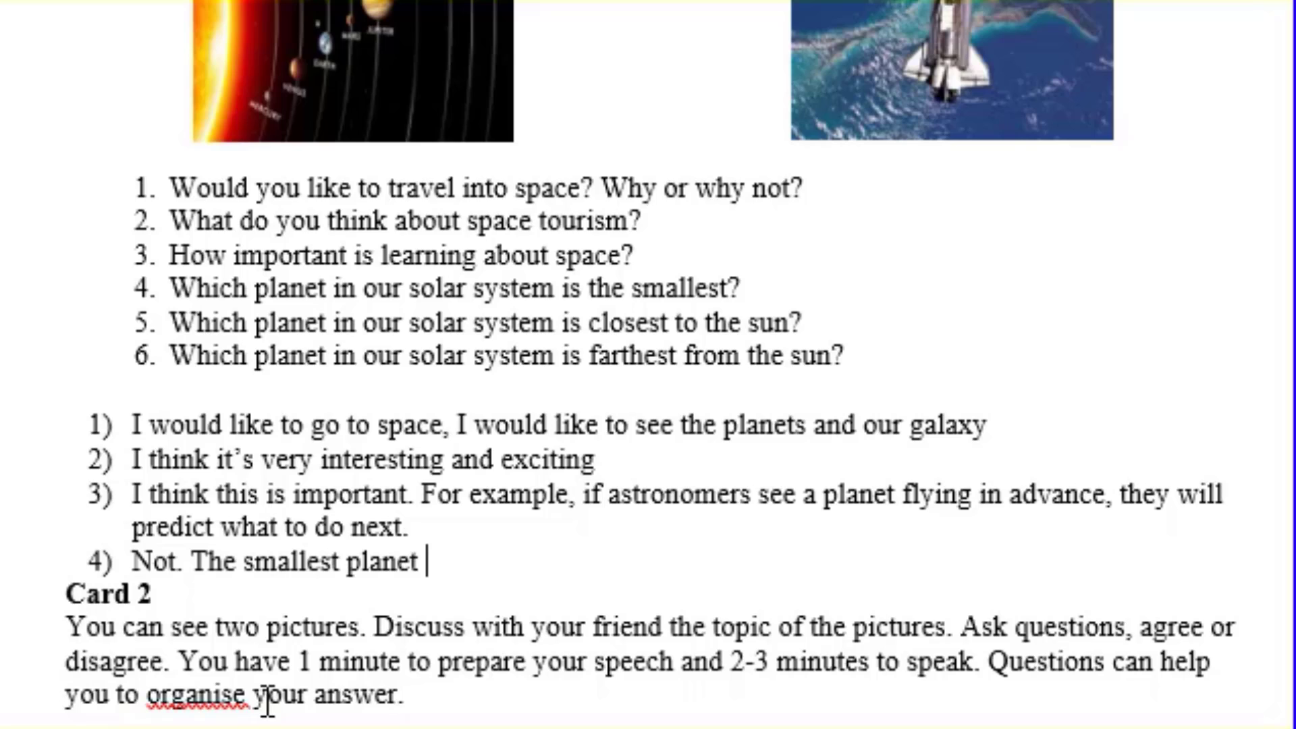
type("isMe")
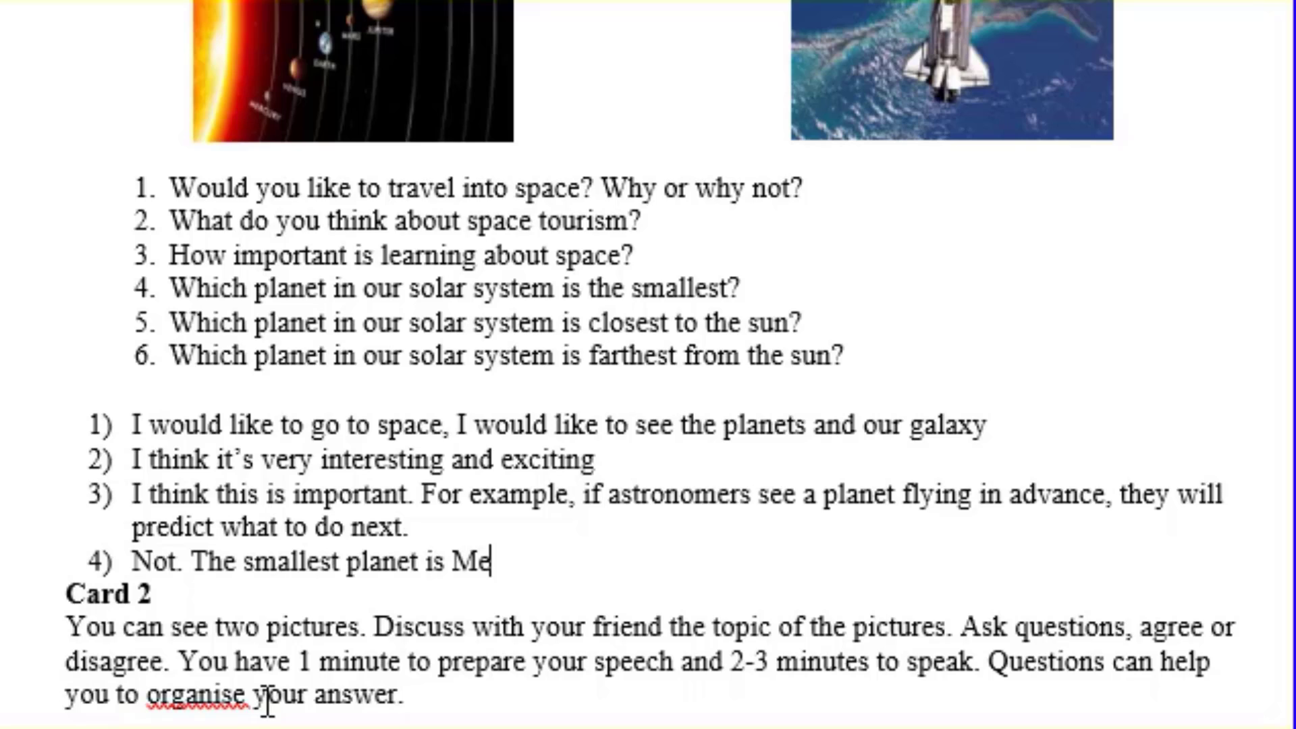
type("rcury.")
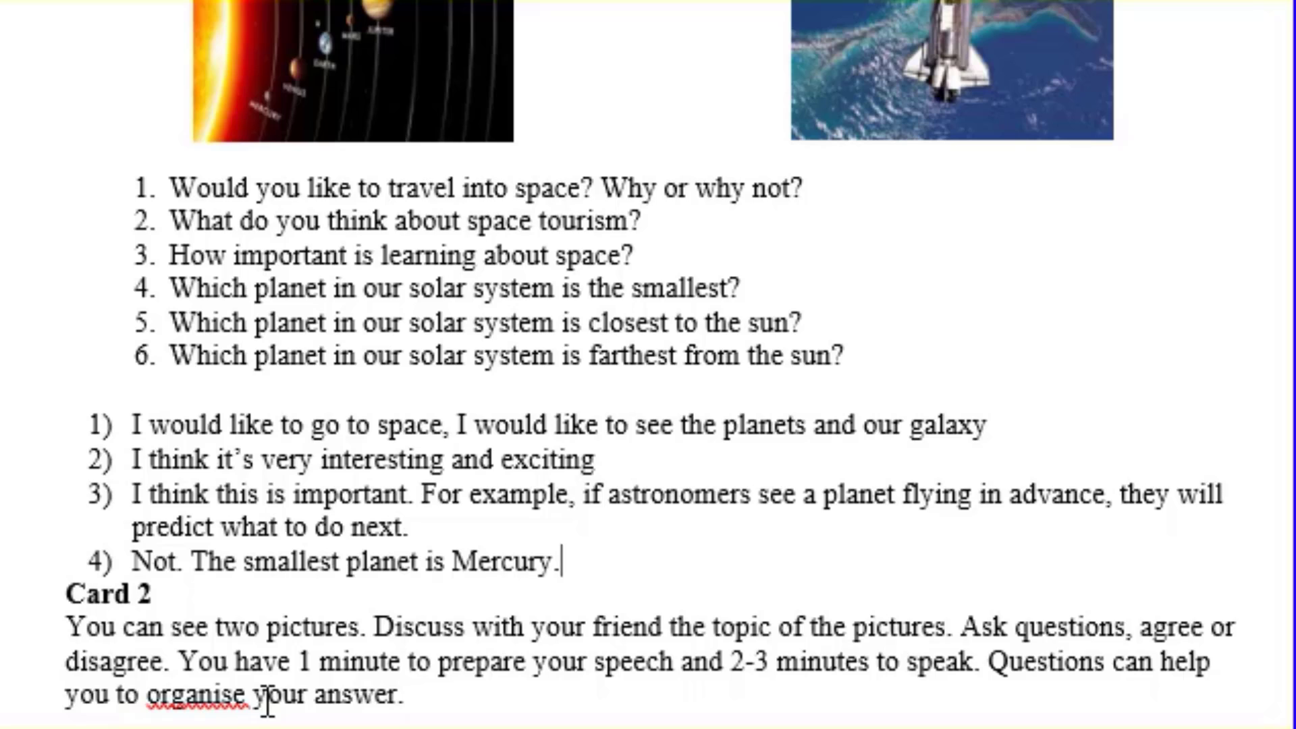
key("Return")
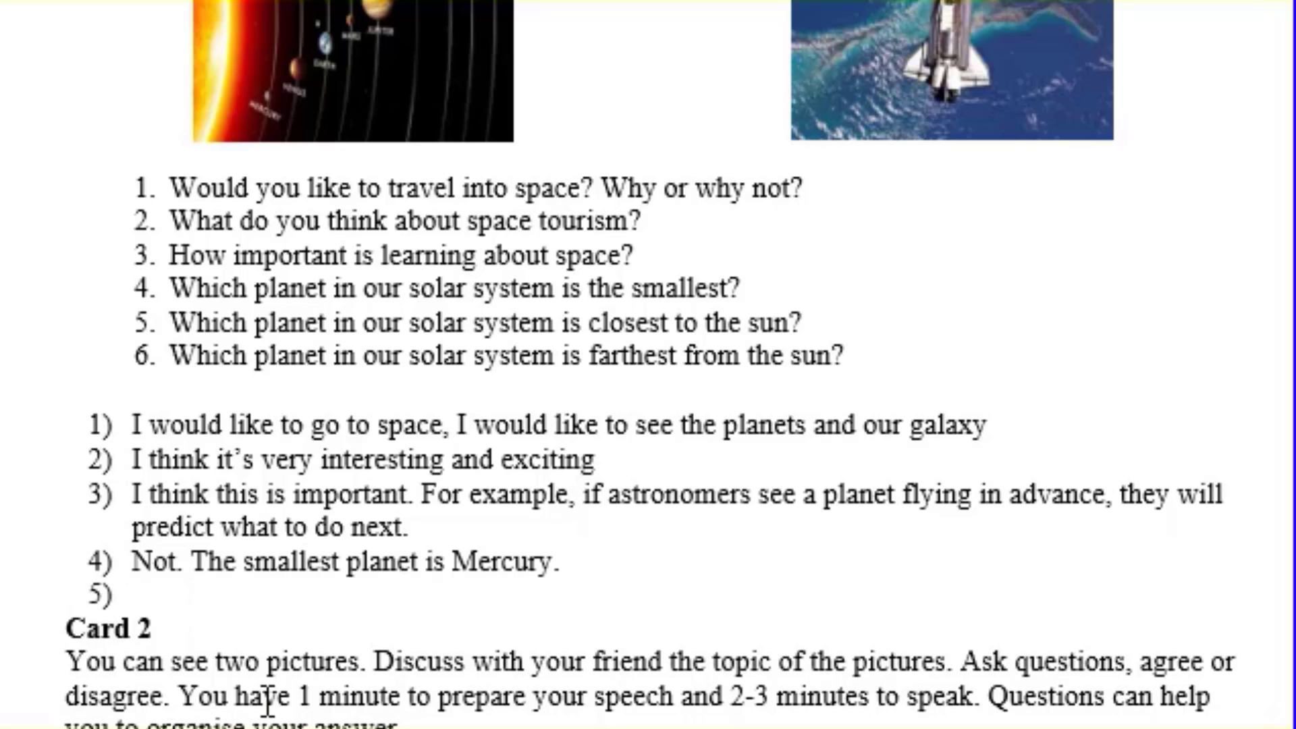
type("not")
type(". t")
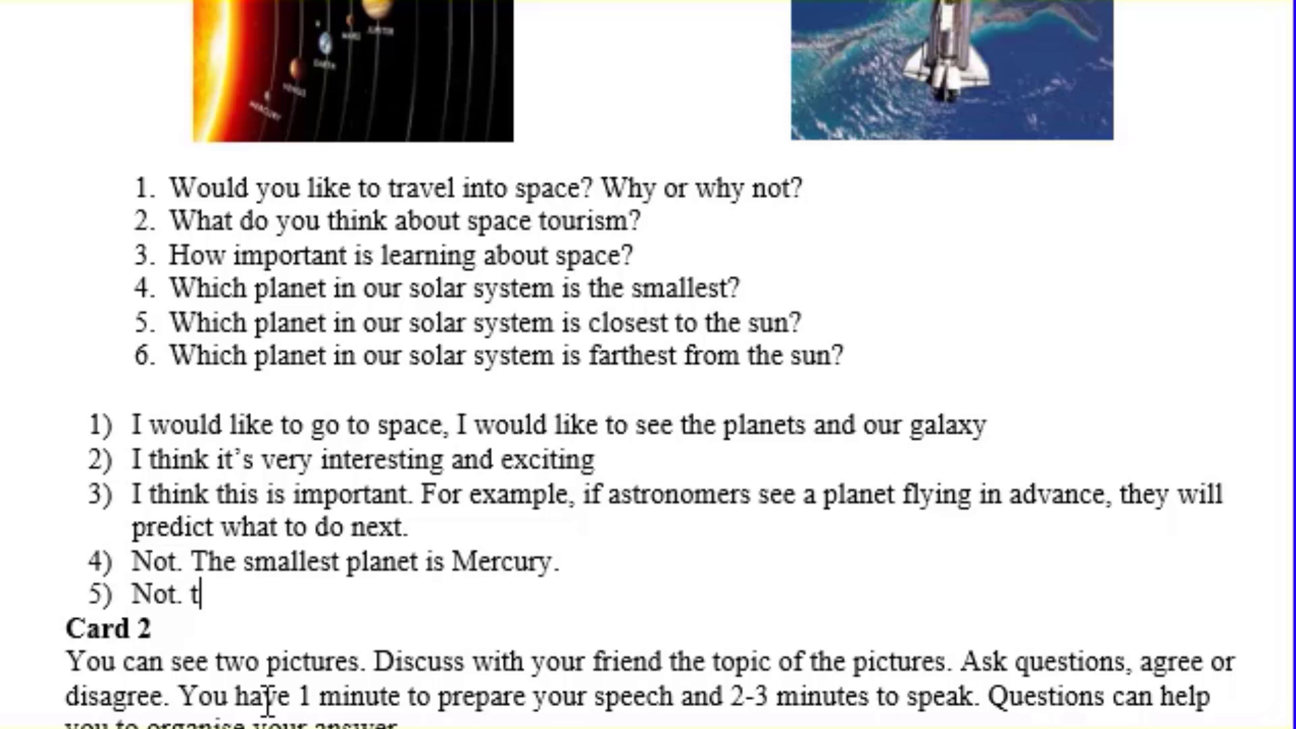
type("he clo")
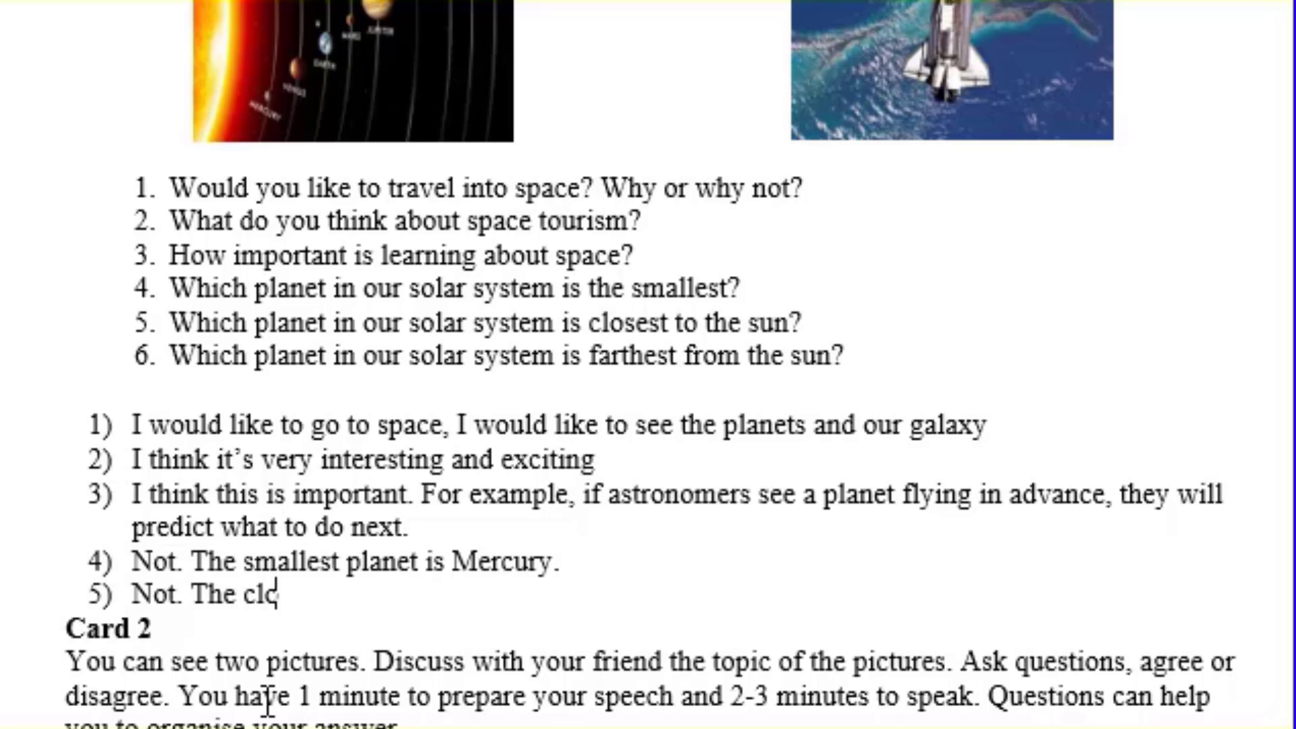
type("sest")
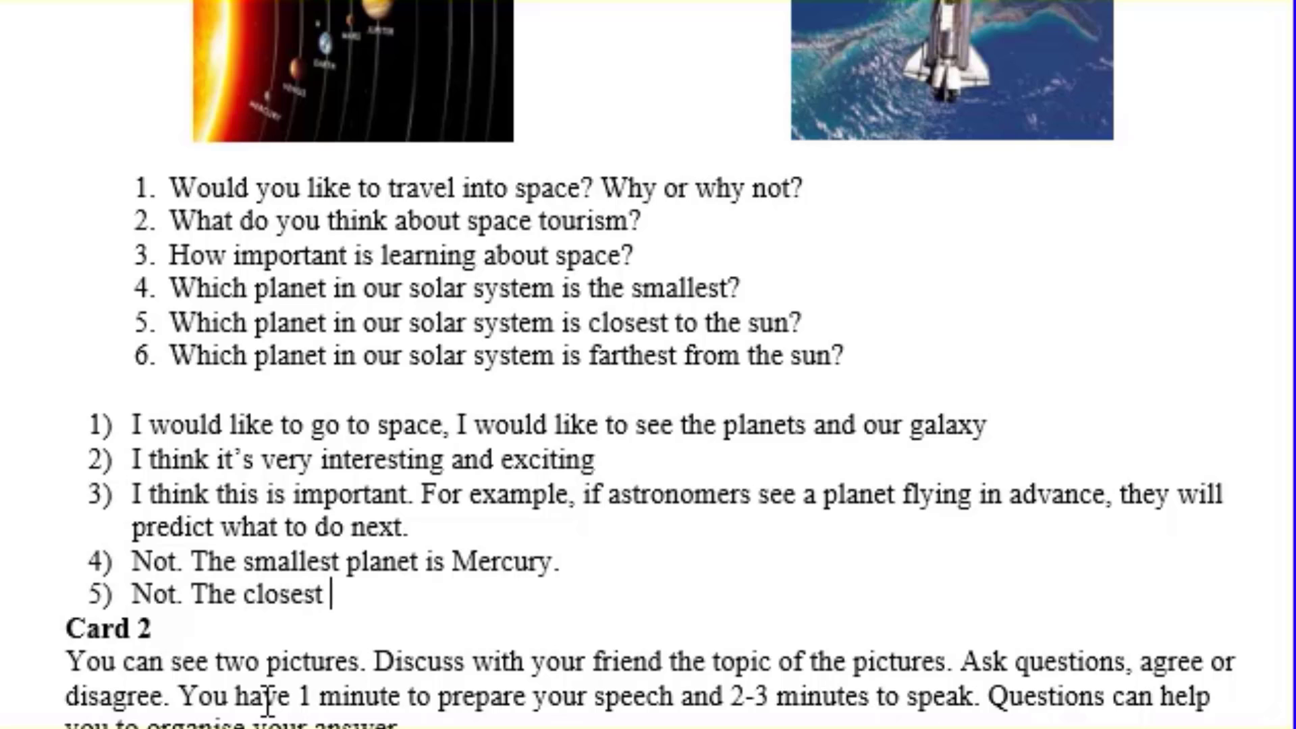
type(" planet ")
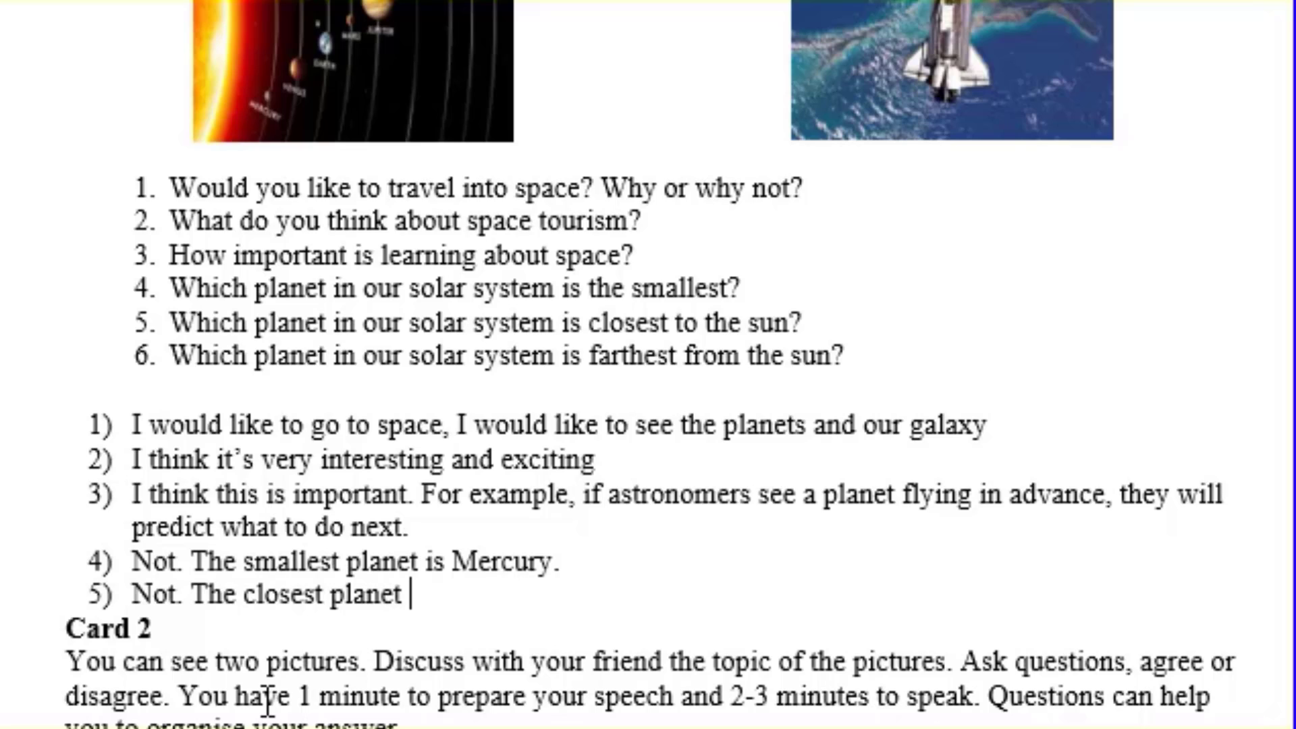
type("to the ")
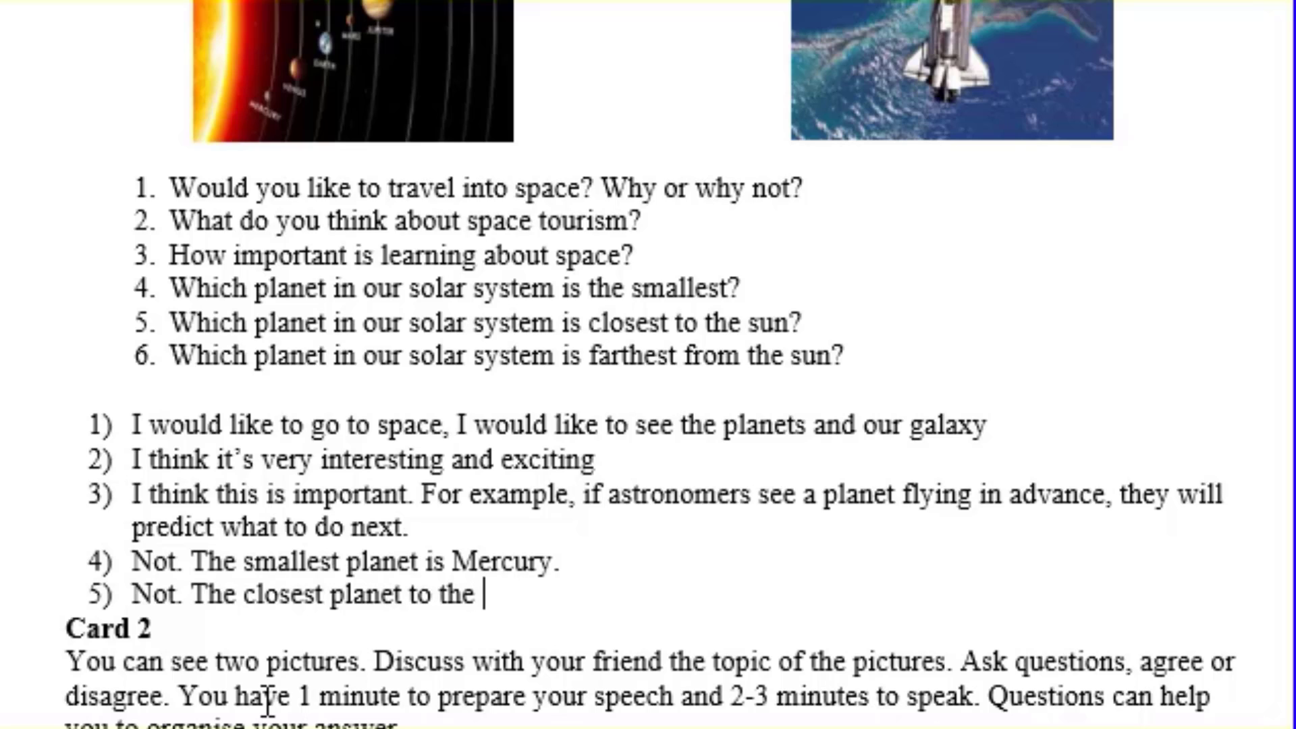
type("sun")
key("BackSpace")
type("n ")
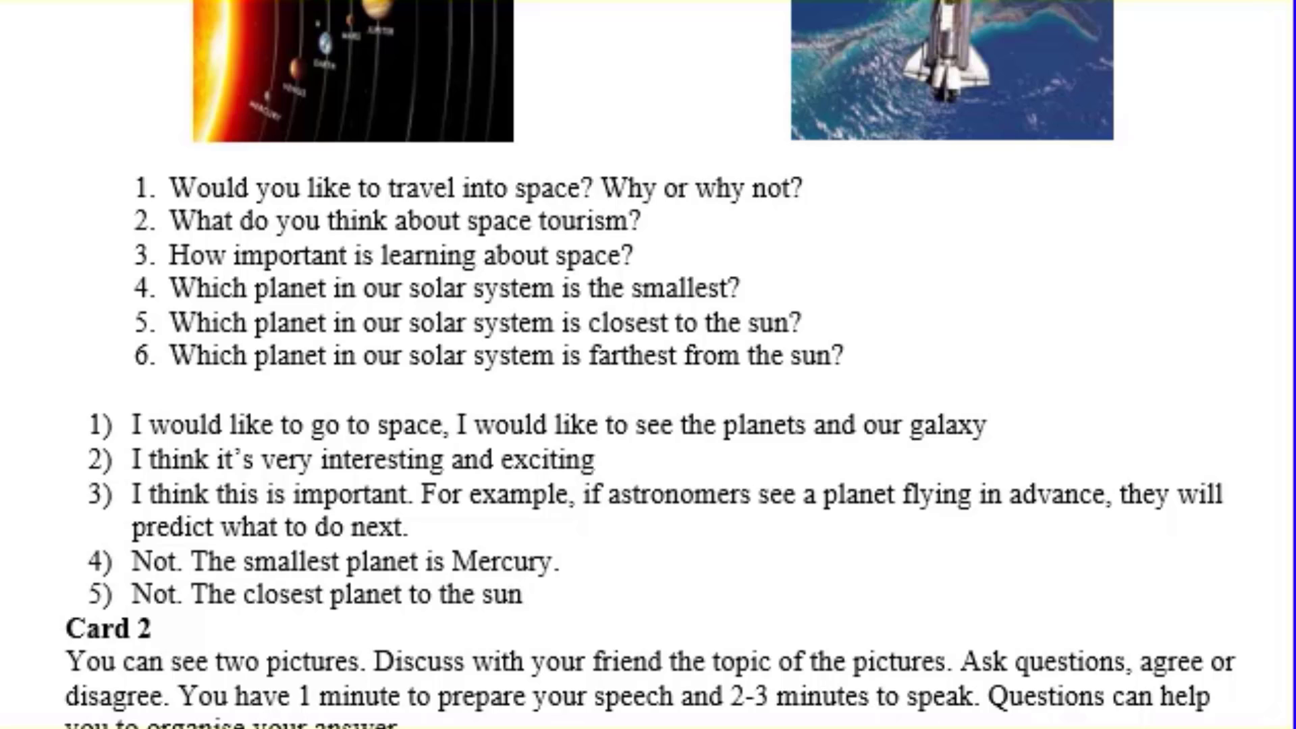
type("is M")
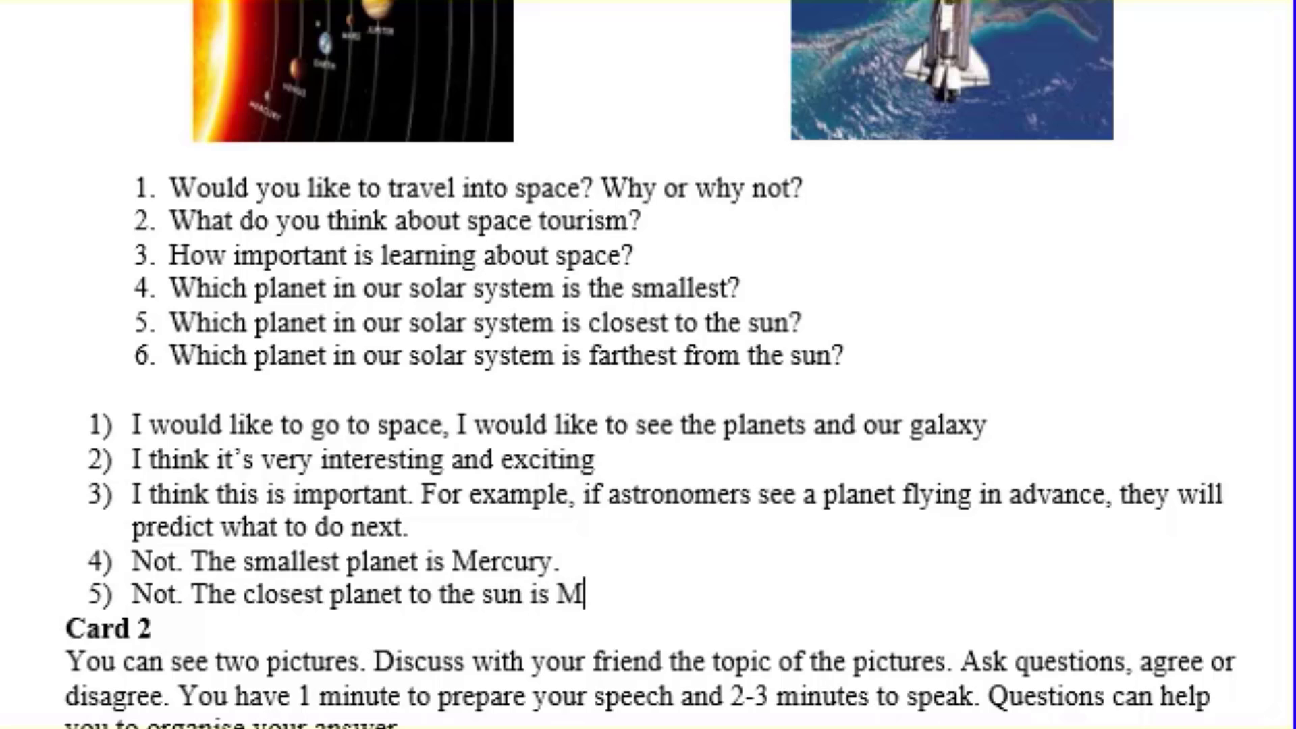
type("ercury")
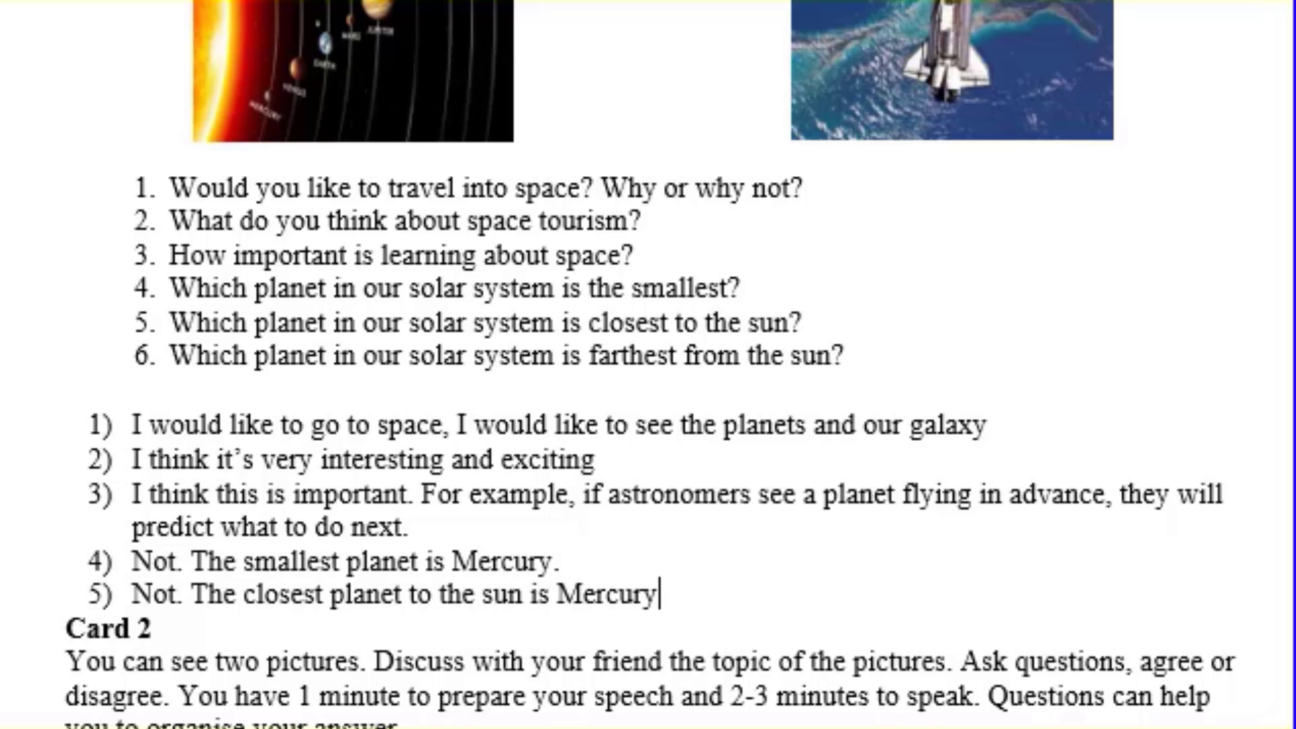
type(".")
- Add answer 6: 'Not. The farthest planet from the sun is Neptune.'
key("Return")
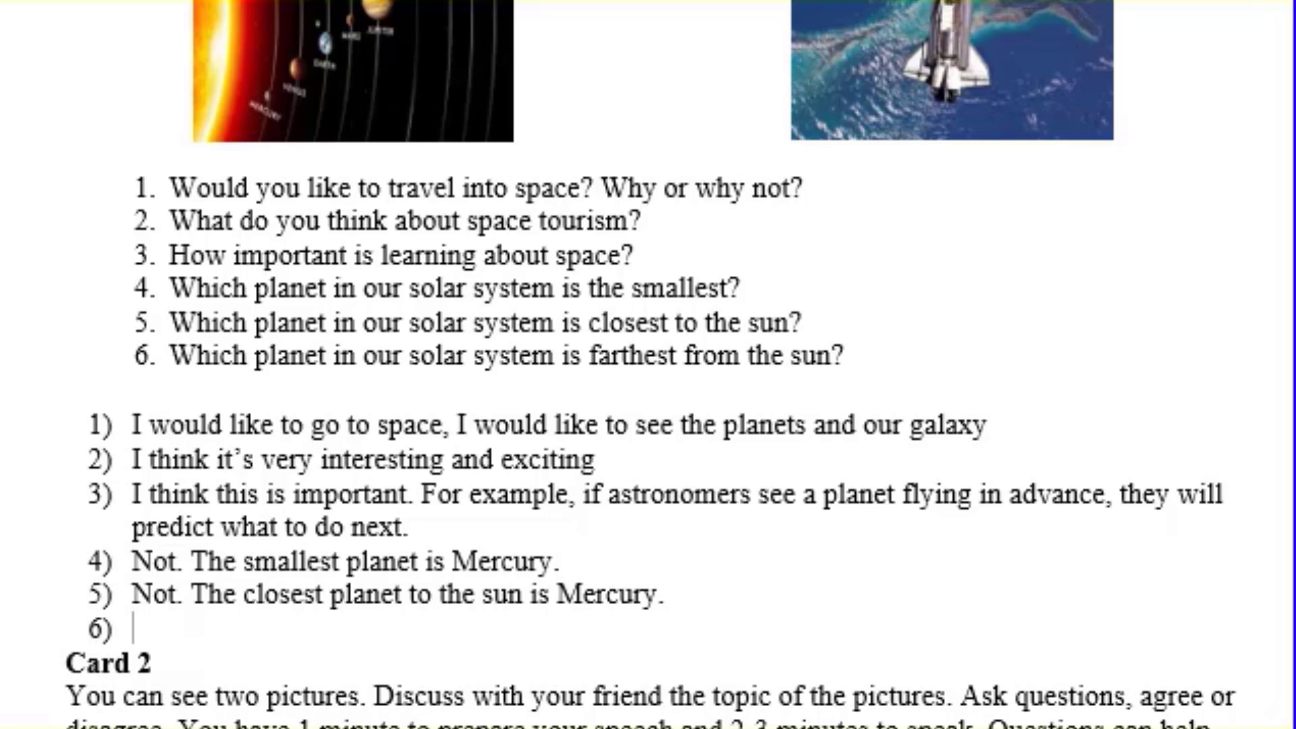
type("Not. ")
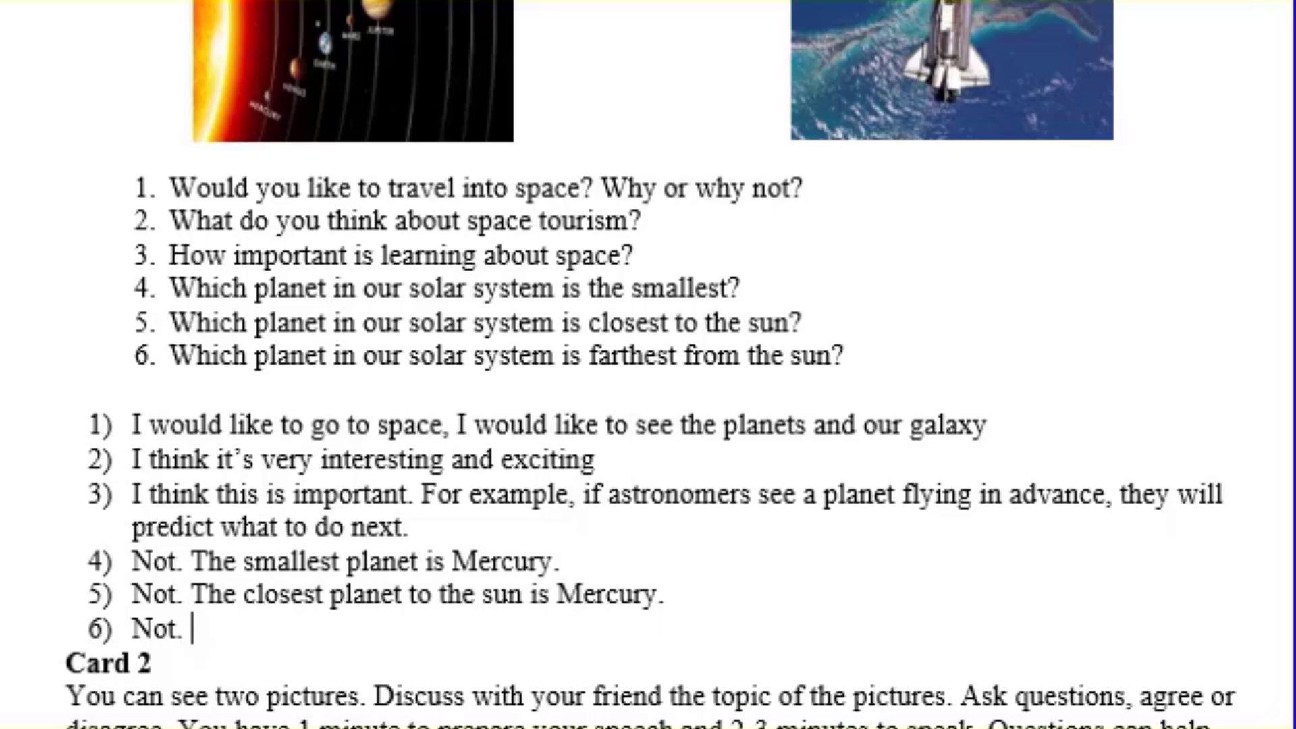
type("The ")
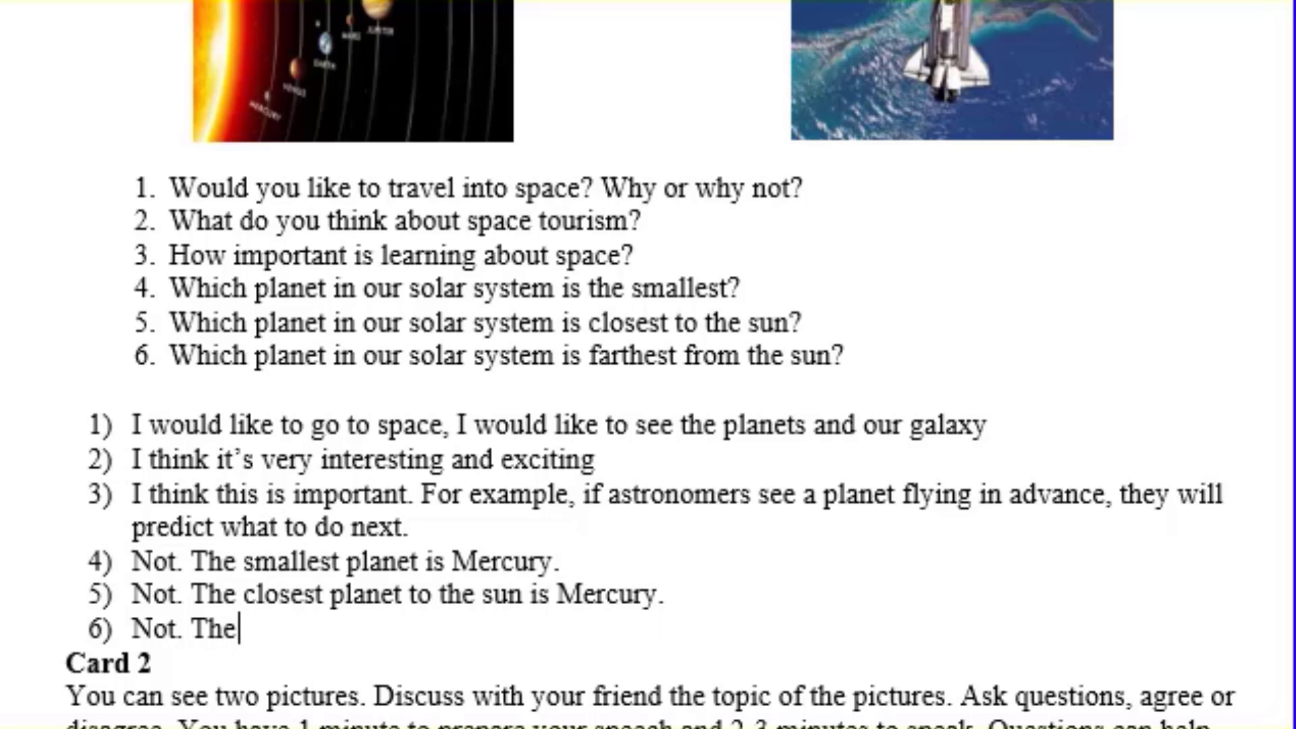
type("far")
type("th")
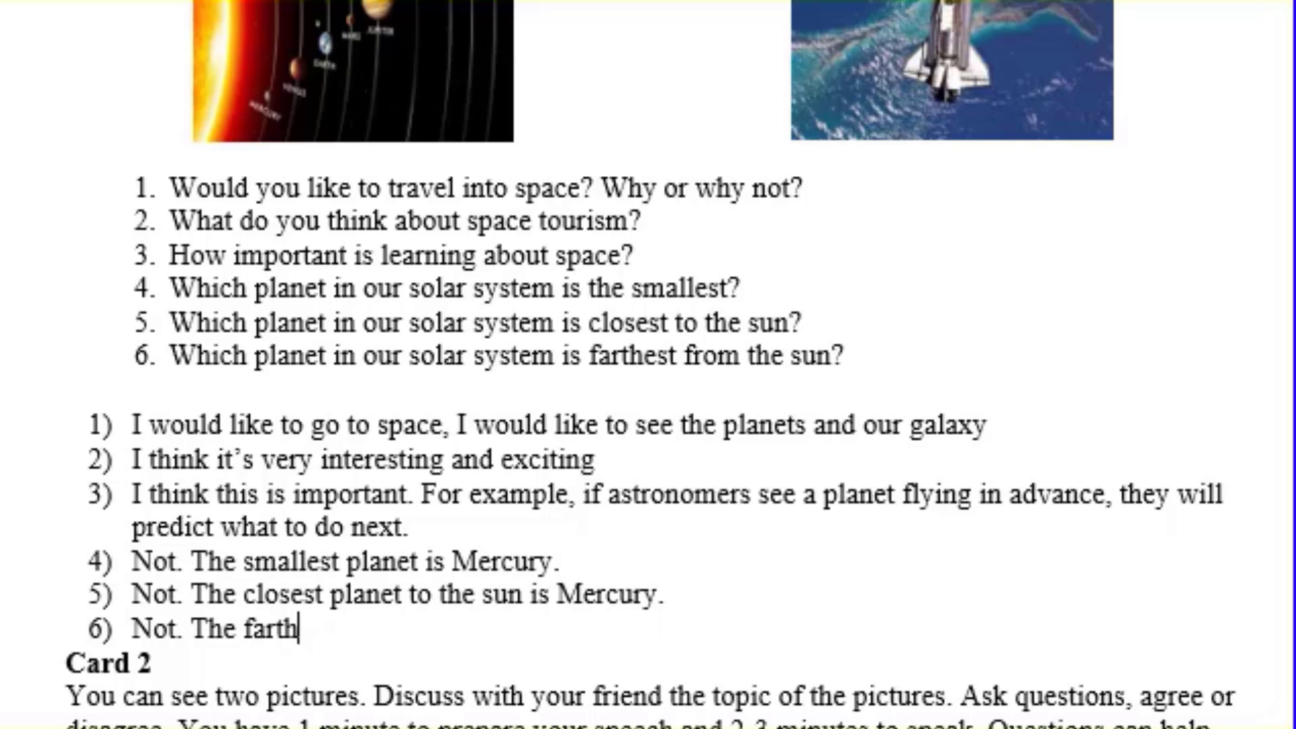
type("est ")
type("planet")
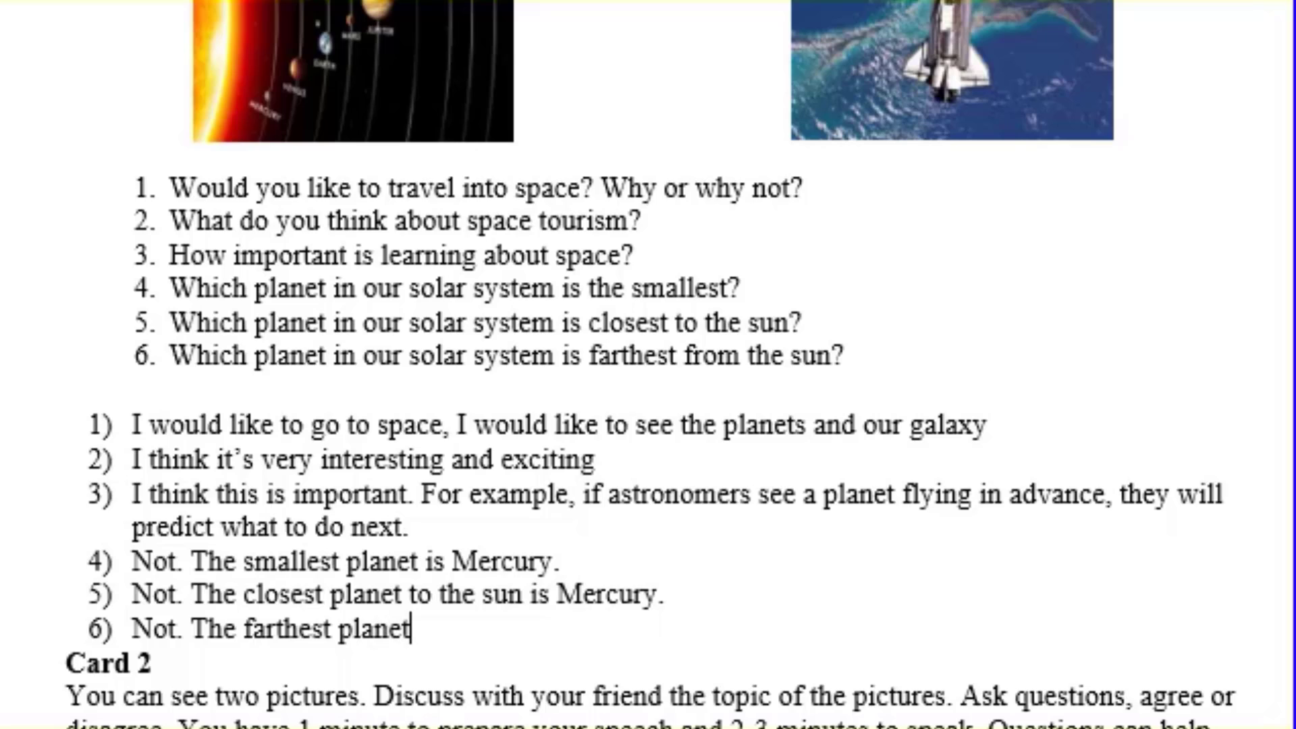
type(" fr")
type("om the")
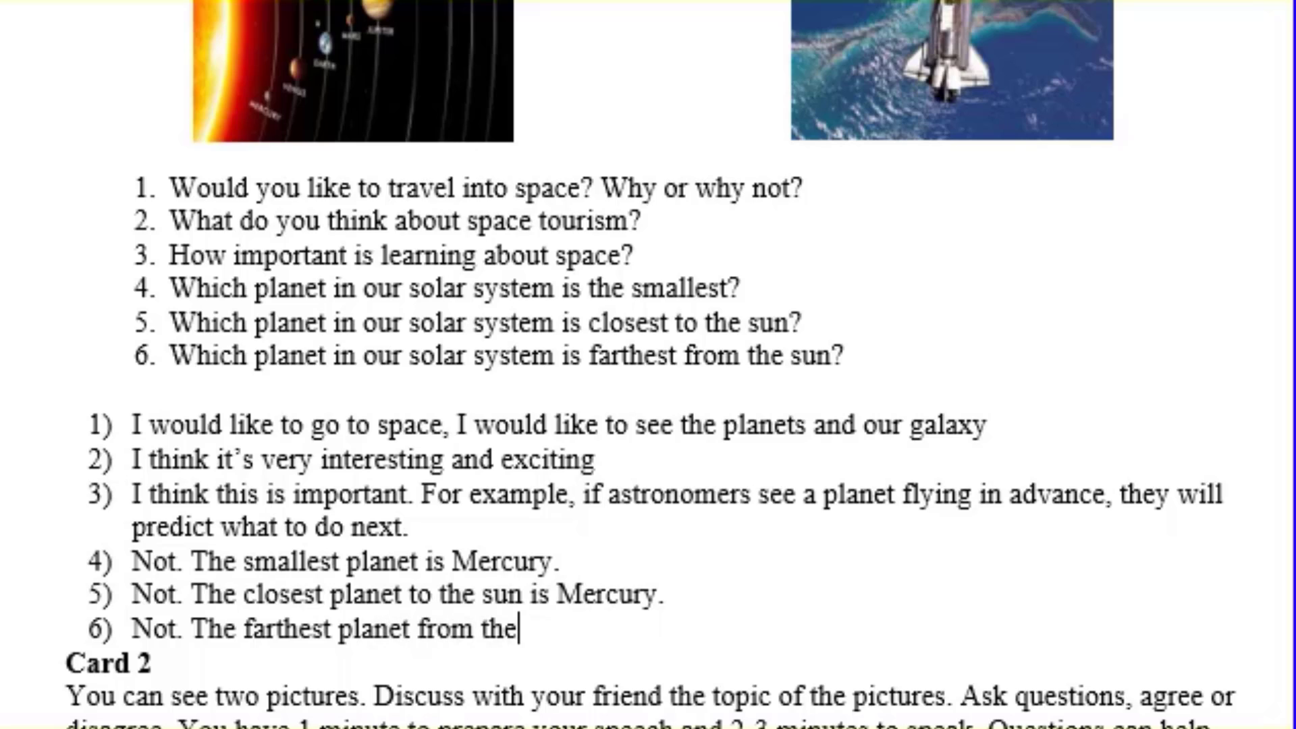
type(" sun ")
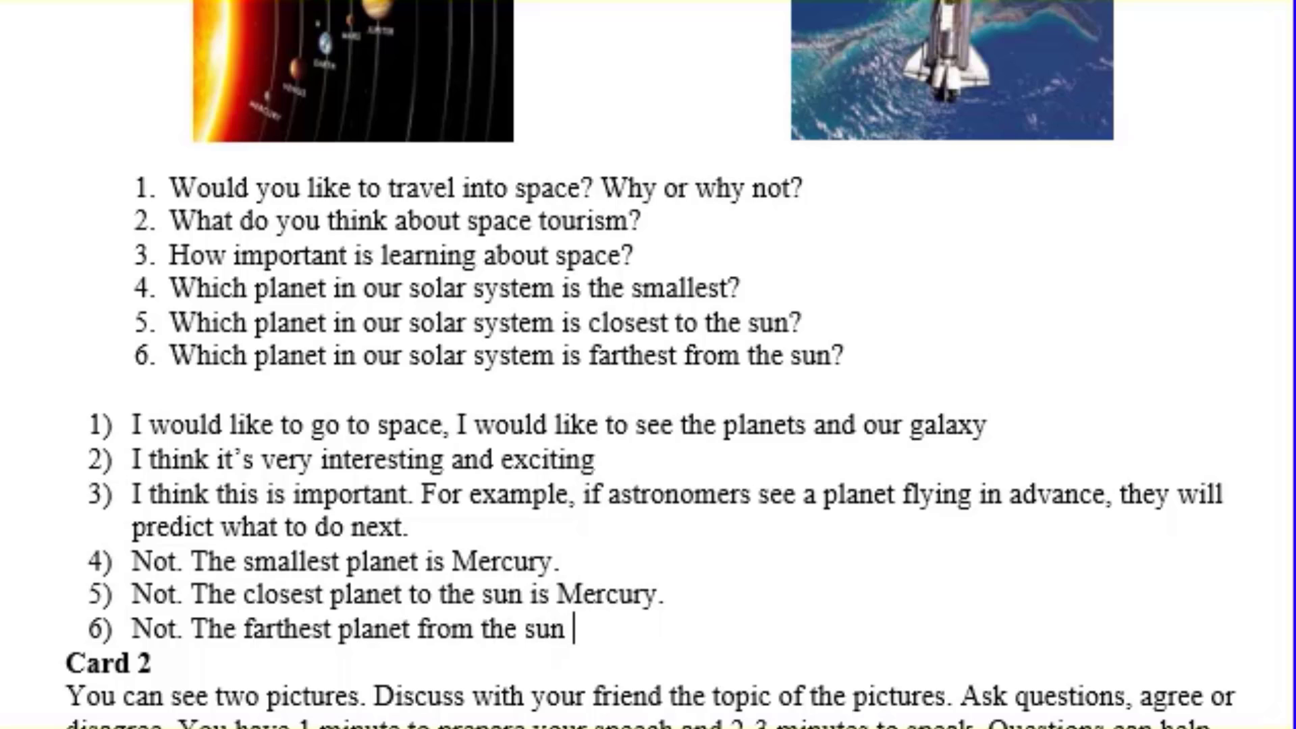
type("is N")
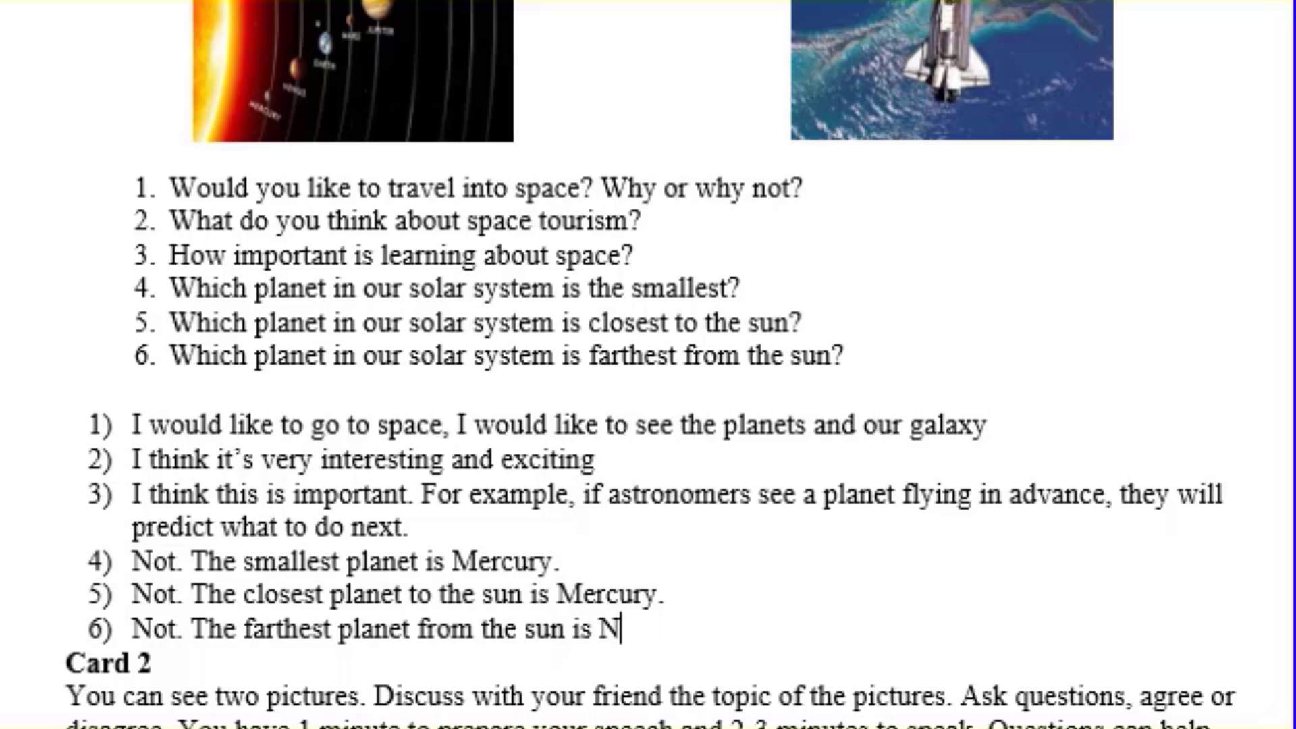
type("eptune")
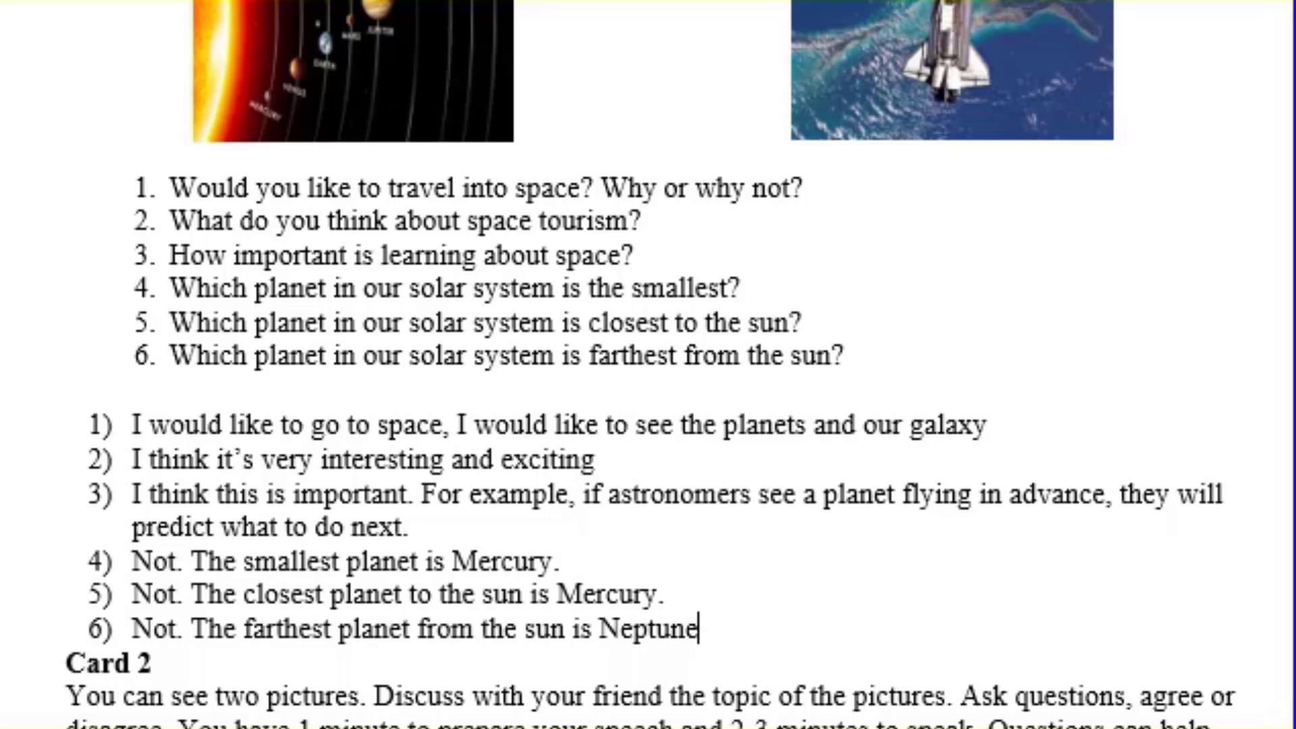
type("/")
key("BackSpace")
type(".")
scroll(237, 567, "down", 4)
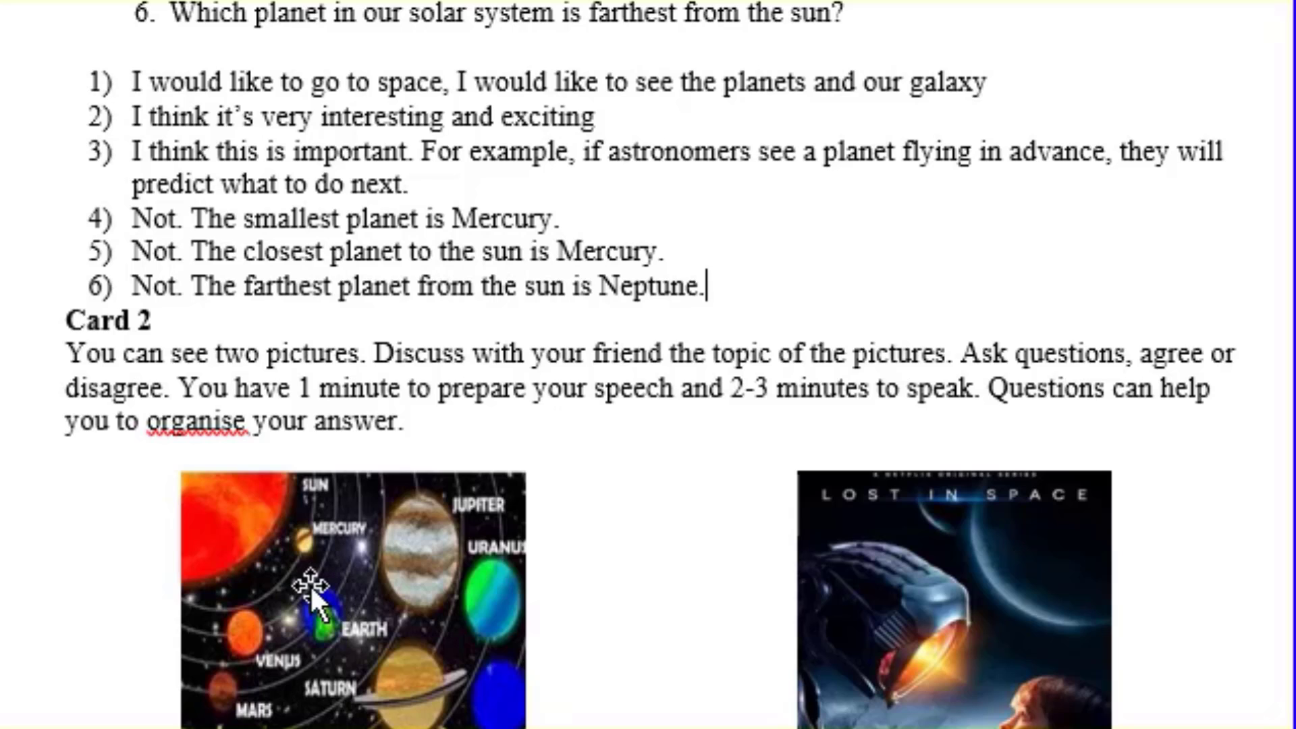
scroll(347, 362, "down", 1)
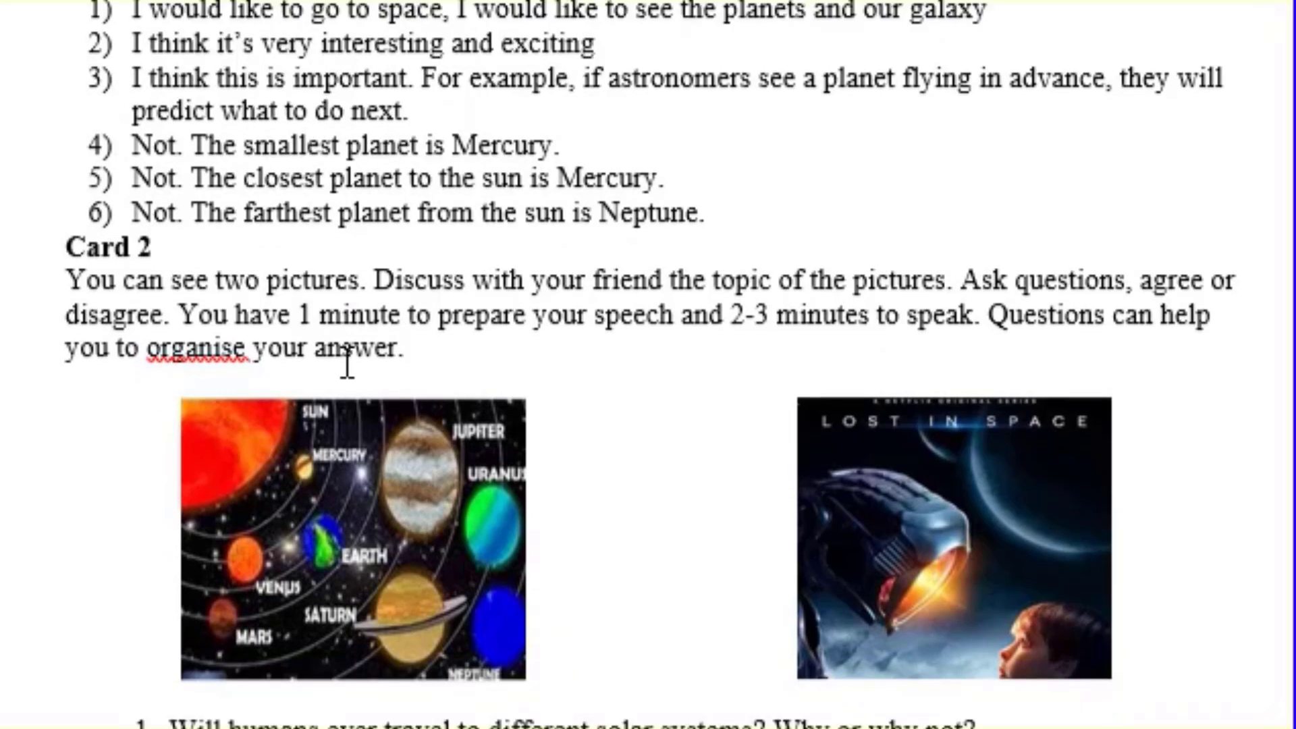
scroll(343, 355, "down", 2)
scroll(396, 454, "down", 2)
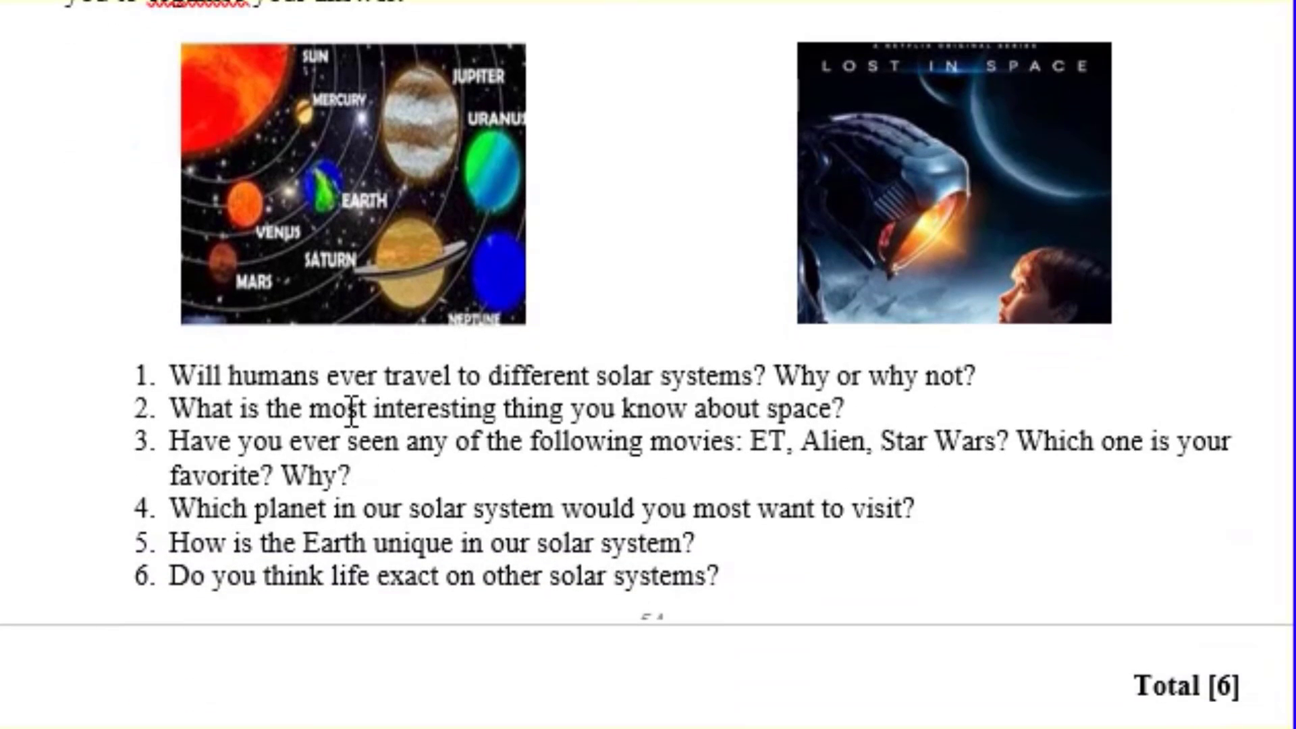
left_click_drag(329, 375, 430, 491)
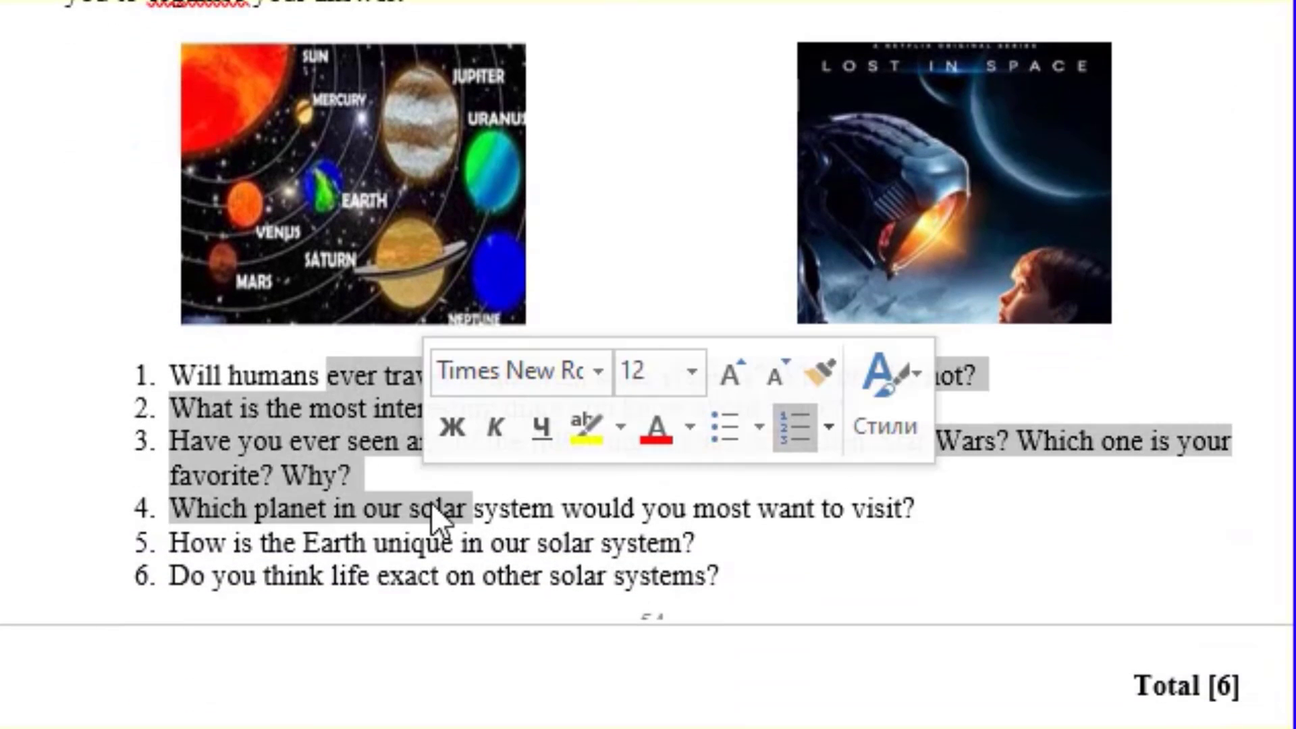